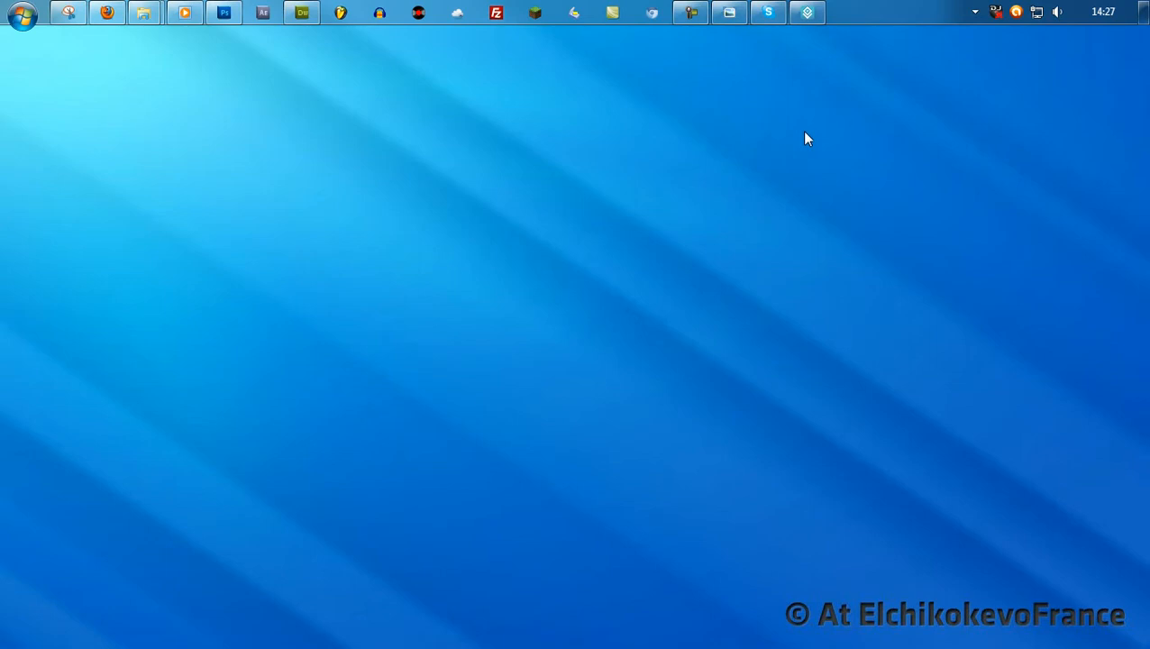
Examine the green 3D dollar sign in Logo.PNG up close in the photo viewer and close it
click(727, 14)
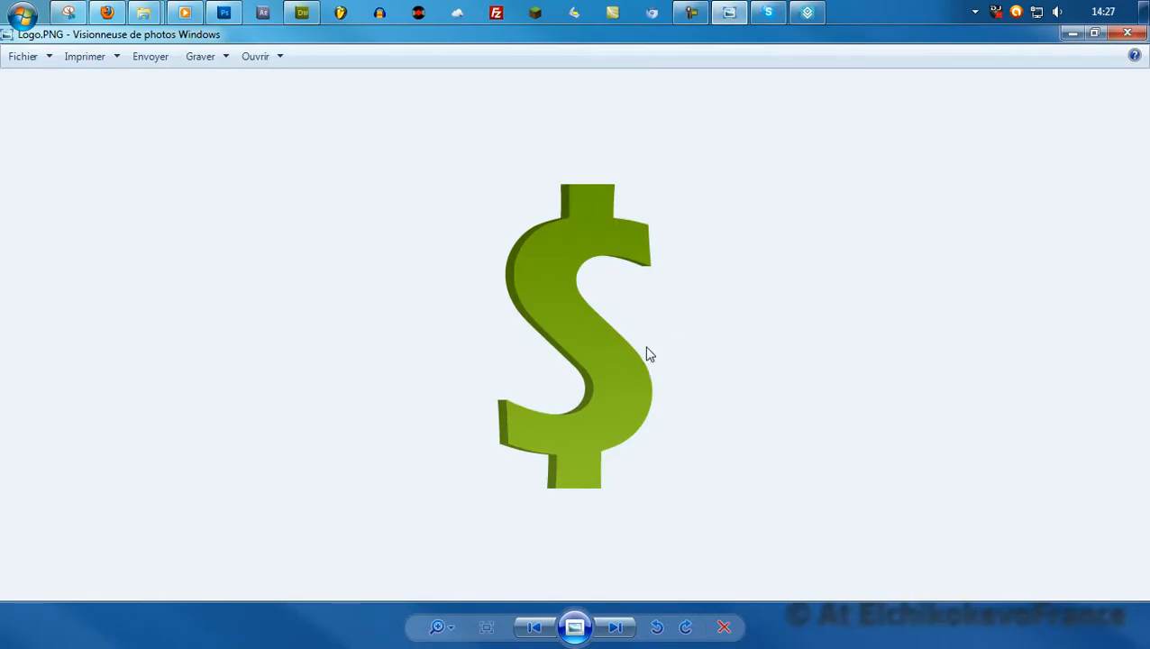
scroll(645, 347, up, 1)
scroll(595, 292, up, 1)
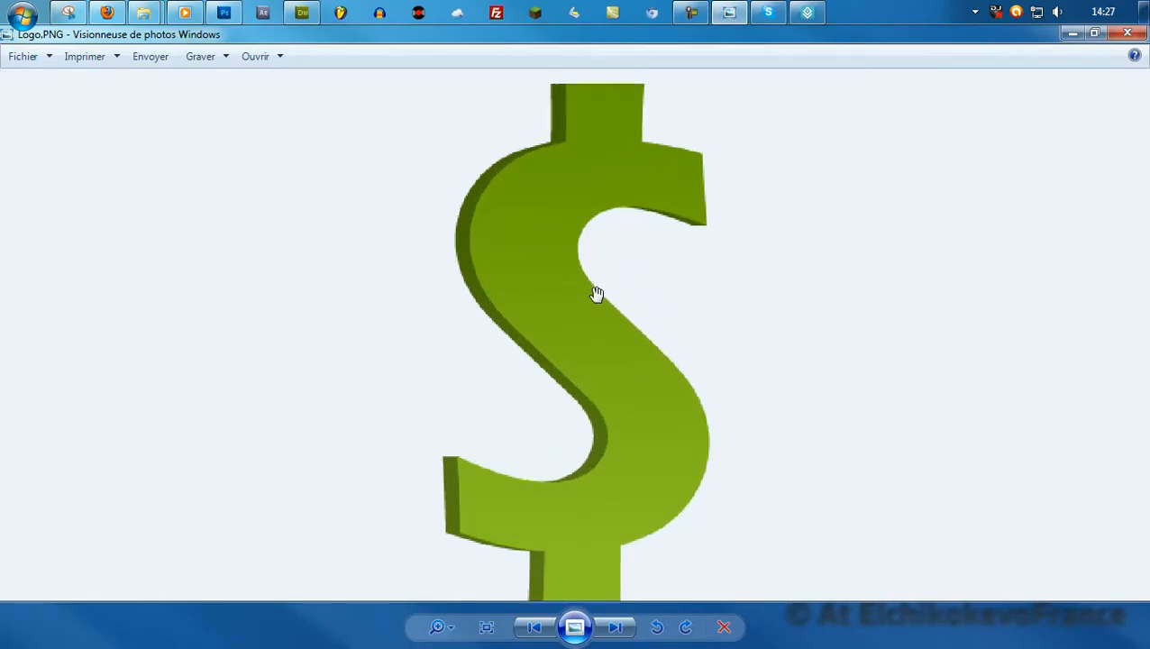
drag(587, 244, 595, 213)
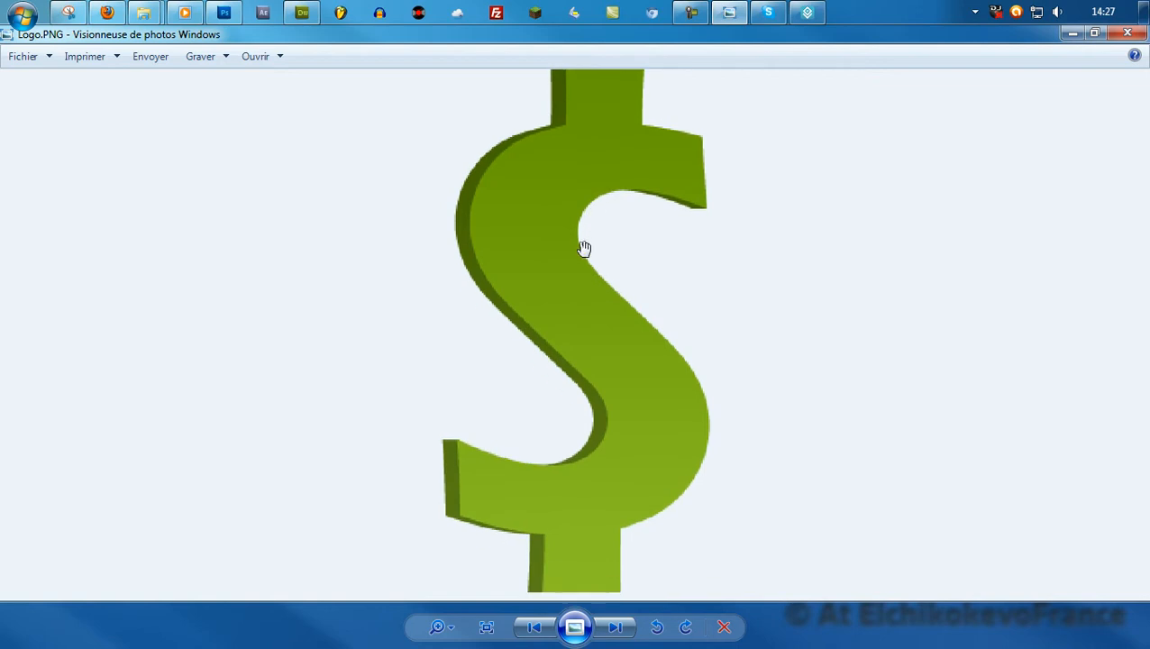
scroll(572, 302, down, 2)
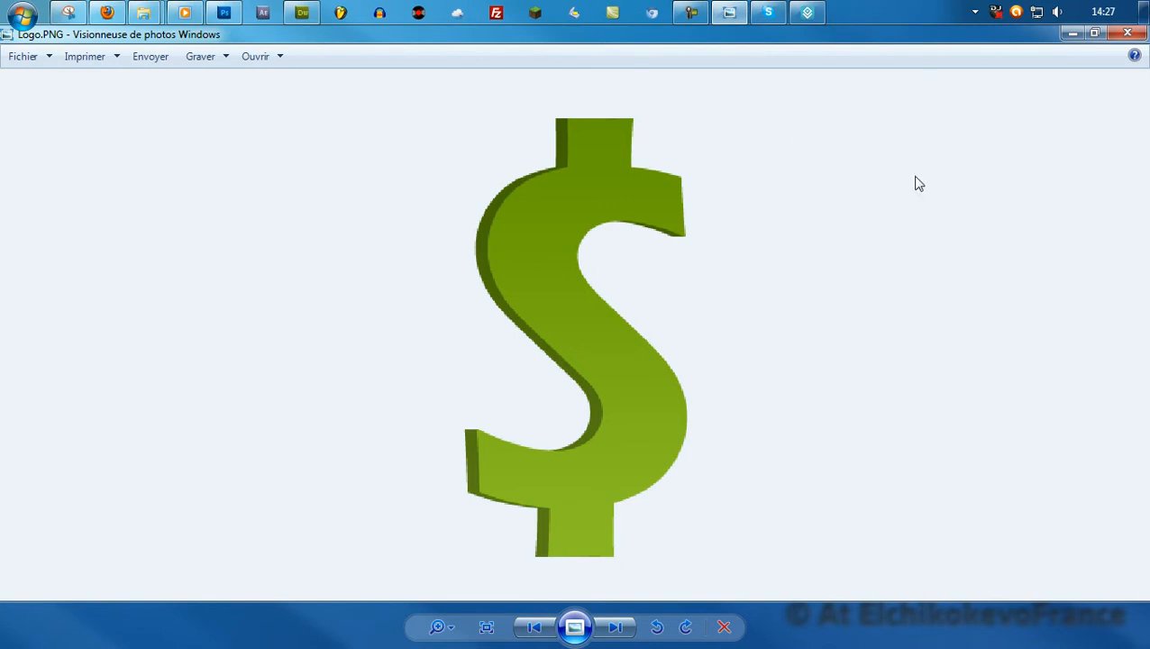
click(1115, 36)
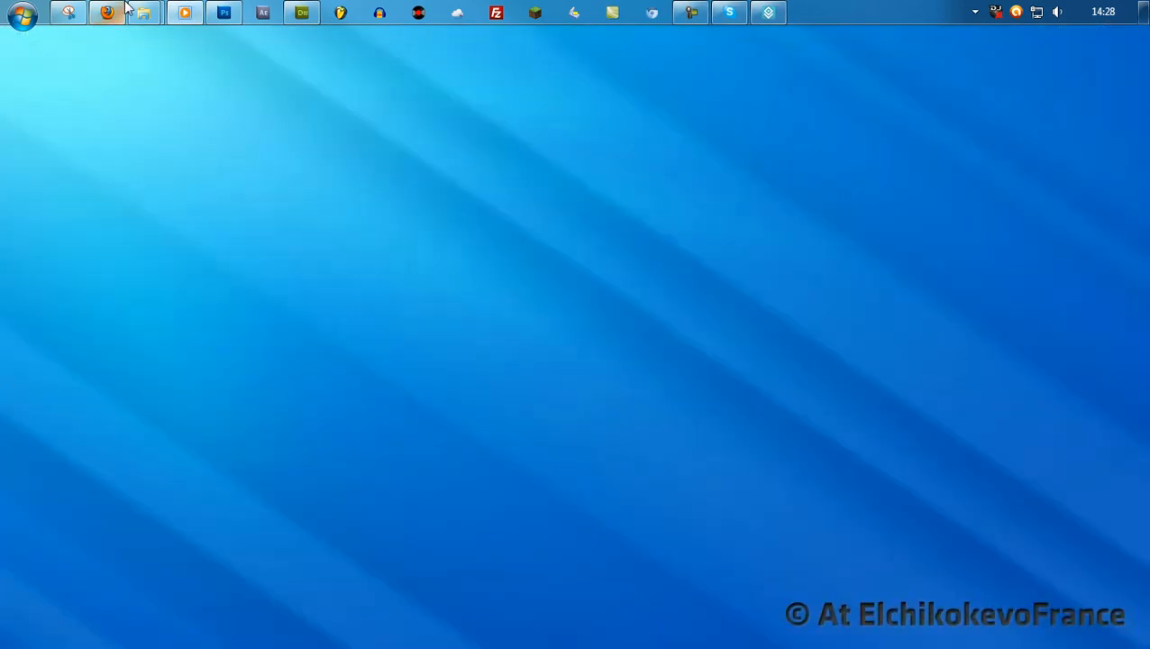
Close the Firefox browser and bring up the Starlots folder window
click(125, 10)
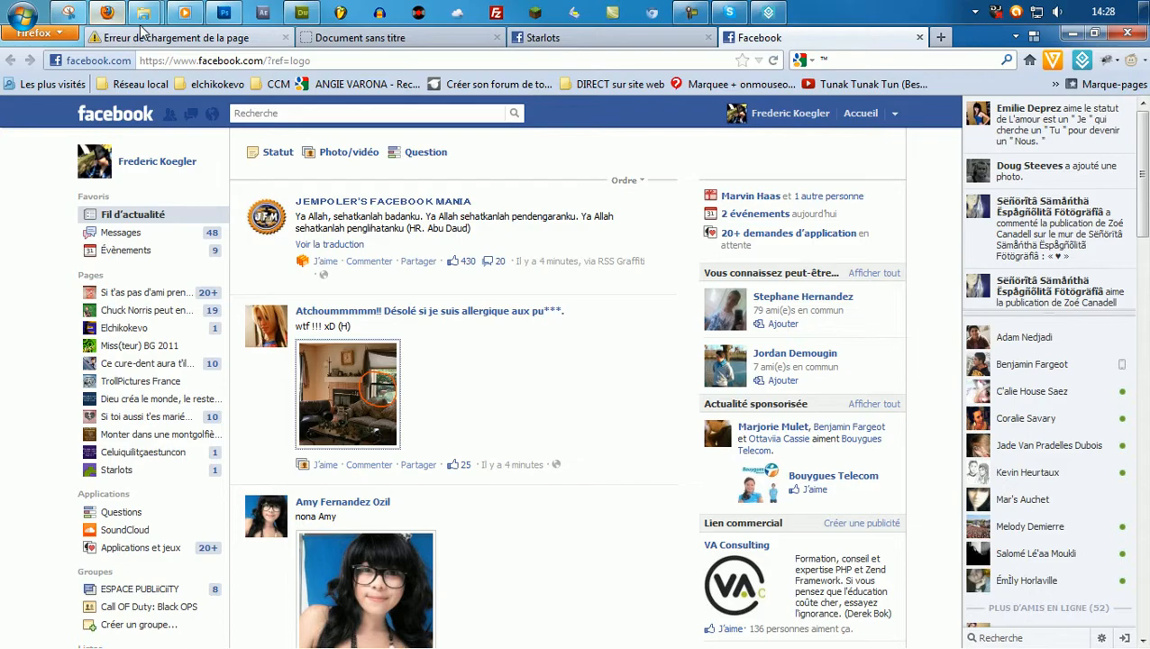
click(1127, 34)
mouse_move(151, 20)
click(306, 113)
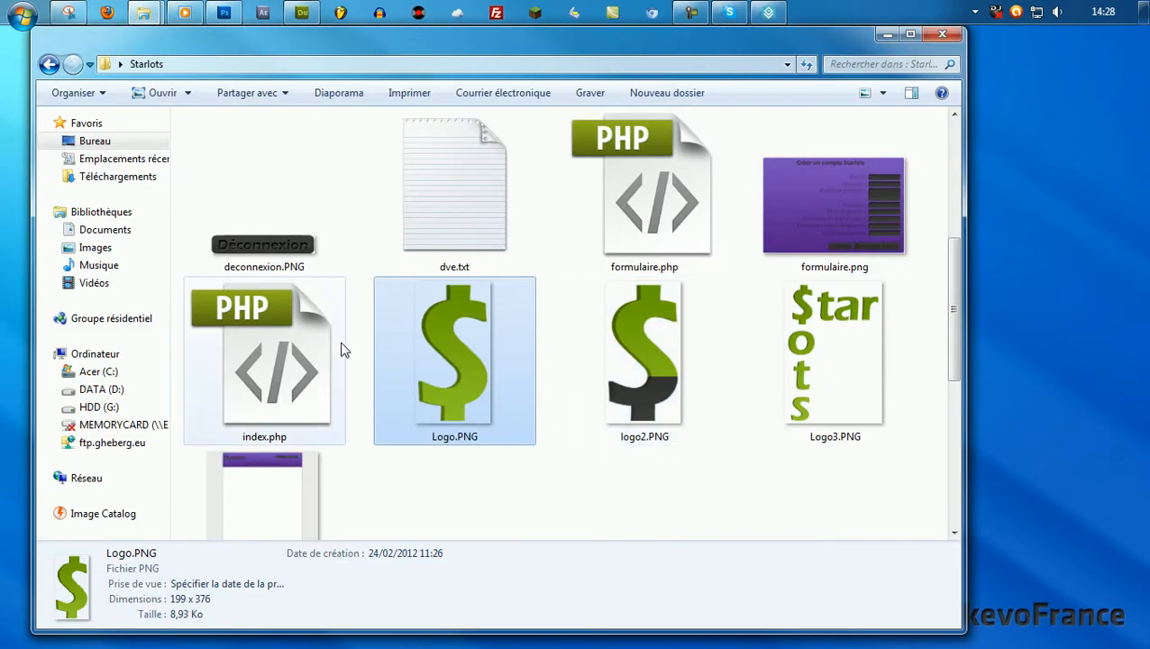
View Logo.PNG, logo2.PNG and Logo3.PNG from the Starlots folder in the photo viewer and close it
double_click(443, 338)
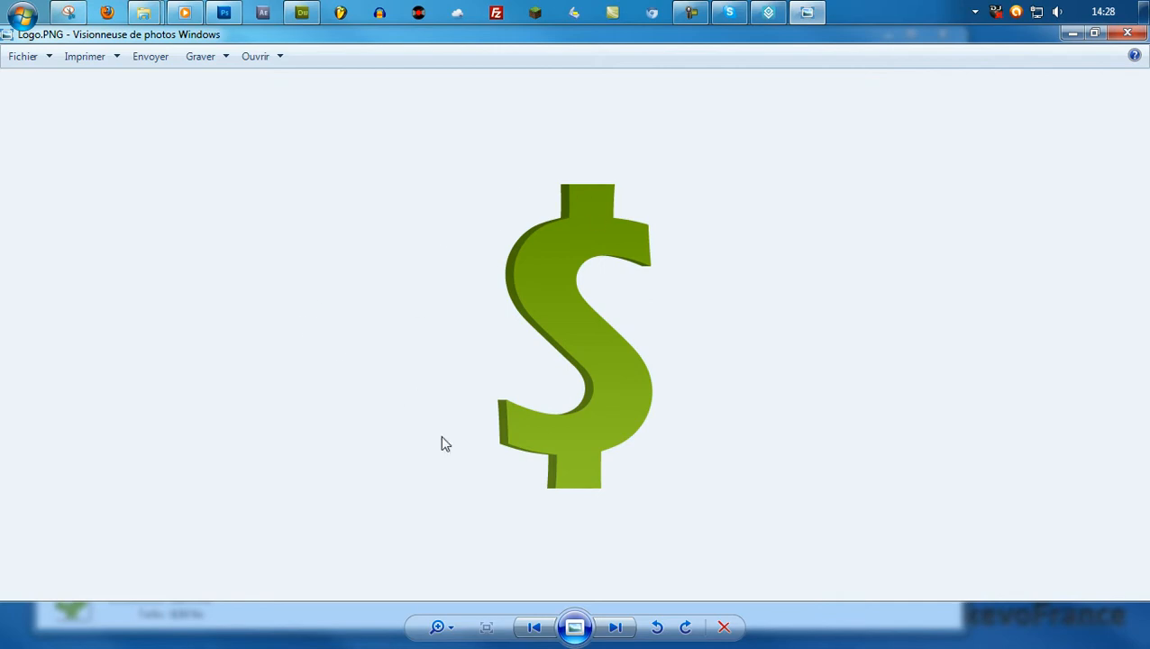
key(Right)
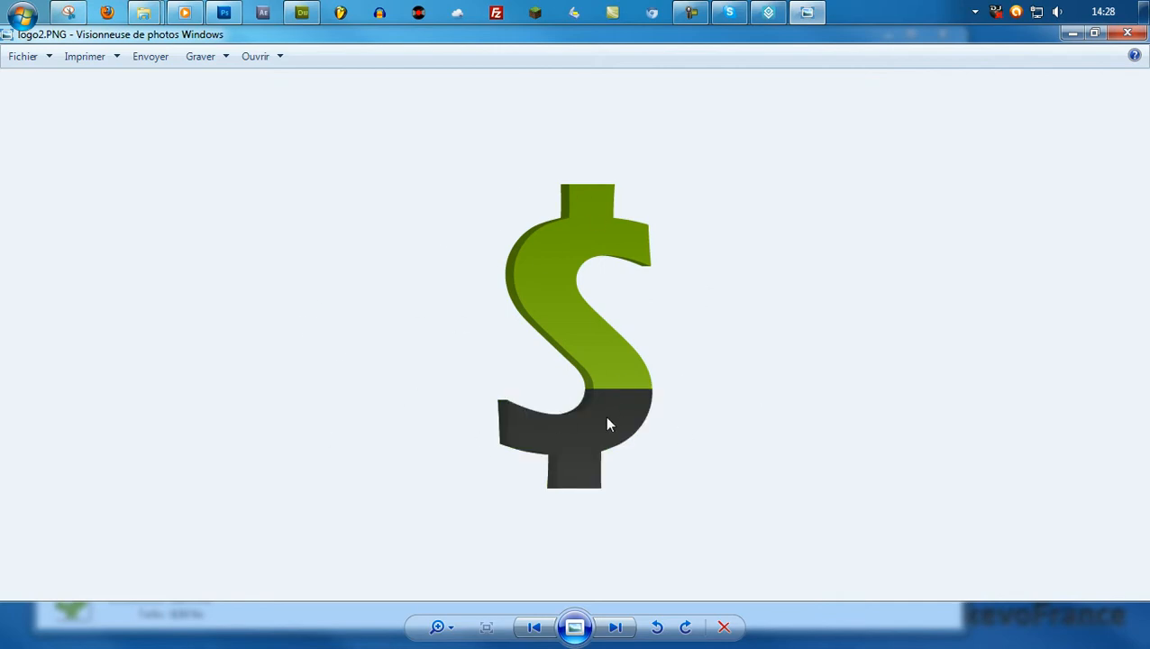
key(Right)
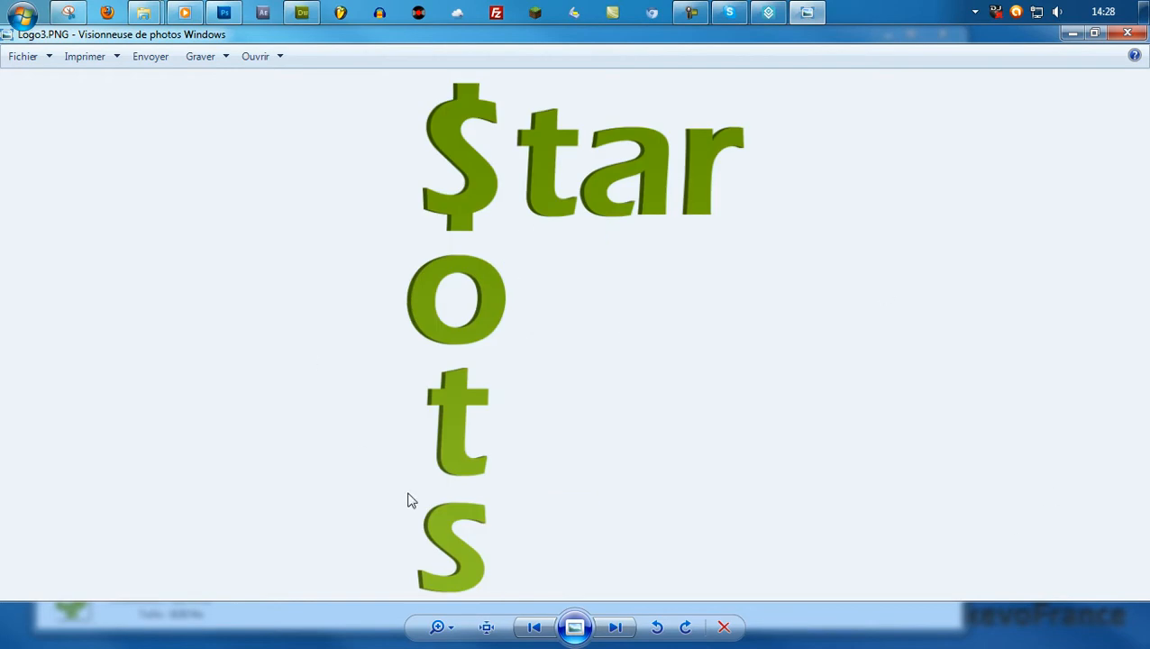
key(Right)
key(Left)
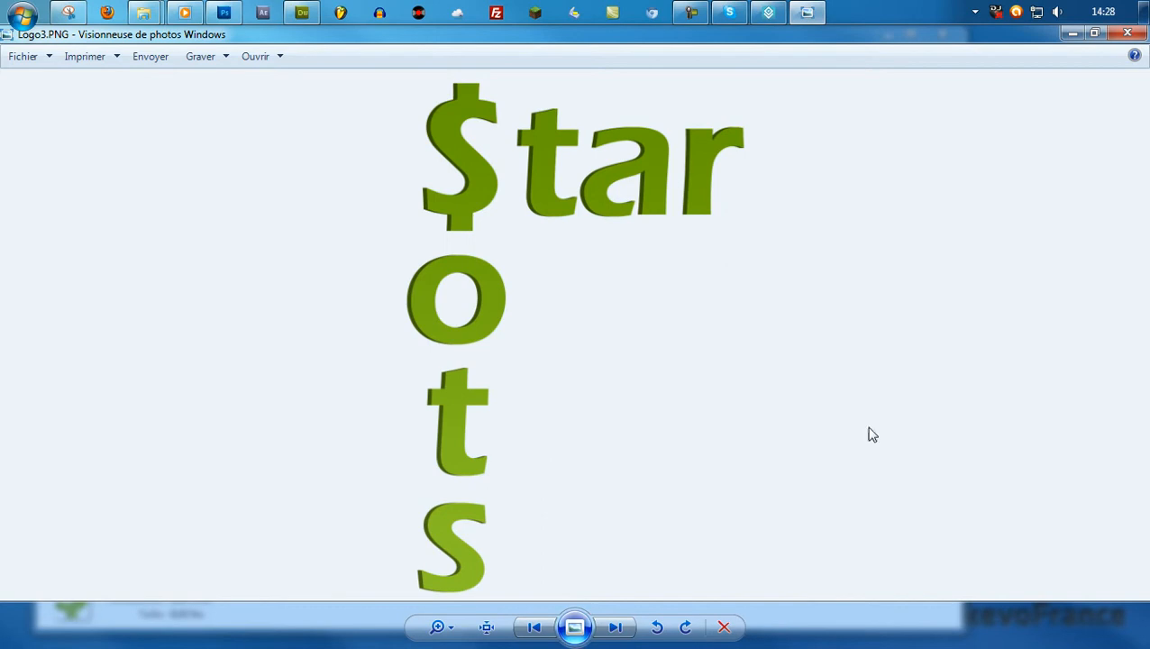
click(1126, 33)
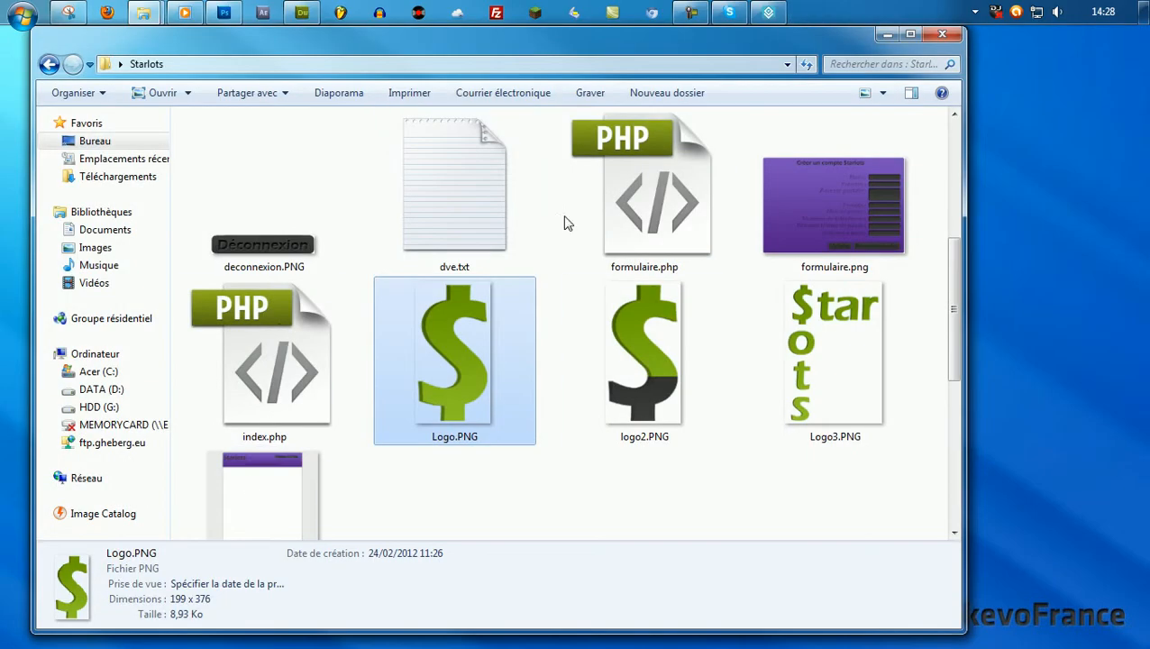
Look through the files in the Starlots folder
scroll(536, 521, up, 1)
scroll(536, 521, up, 1)
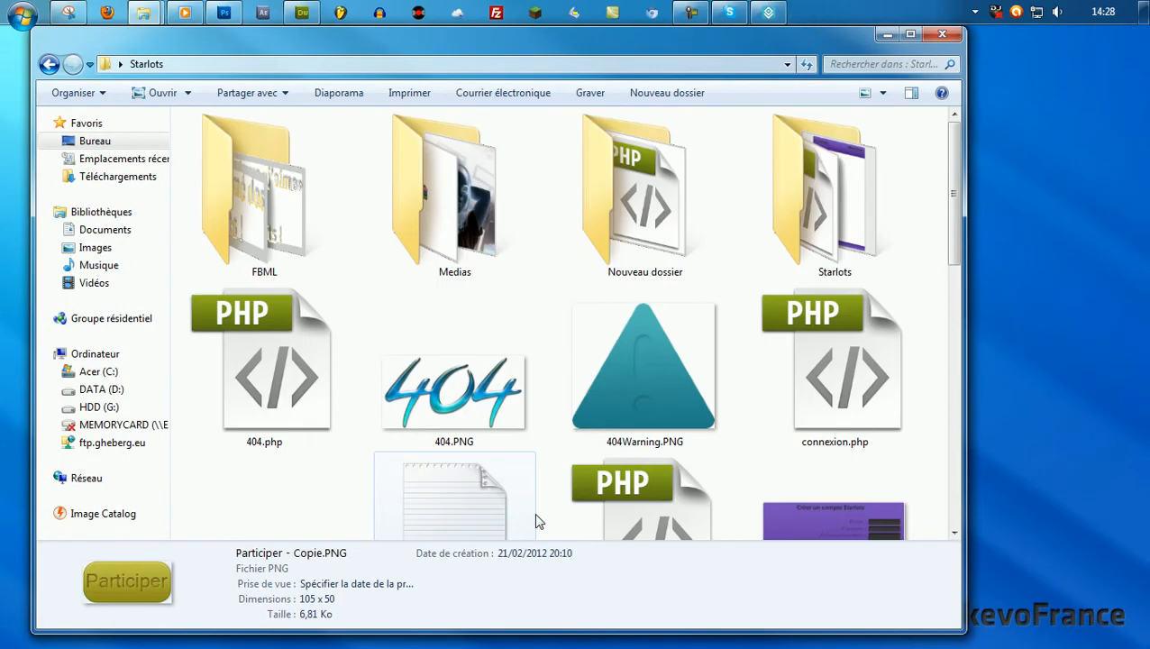
scroll(536, 521, down, 3)
scroll(536, 521, down, 1)
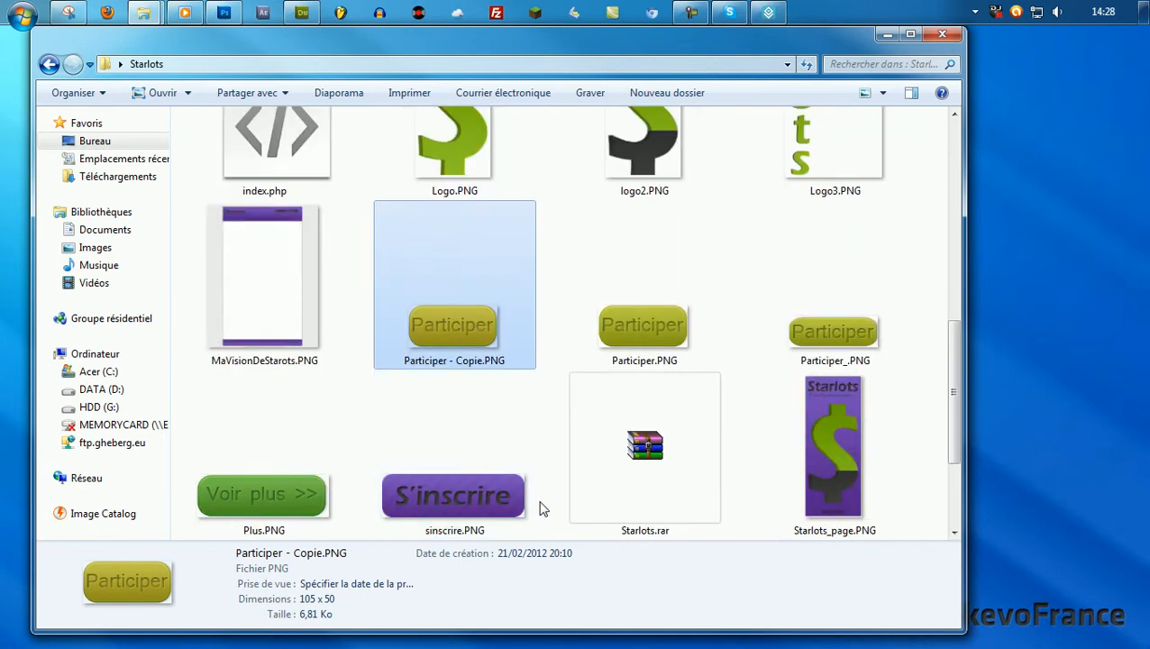
scroll(595, 343, down, 1)
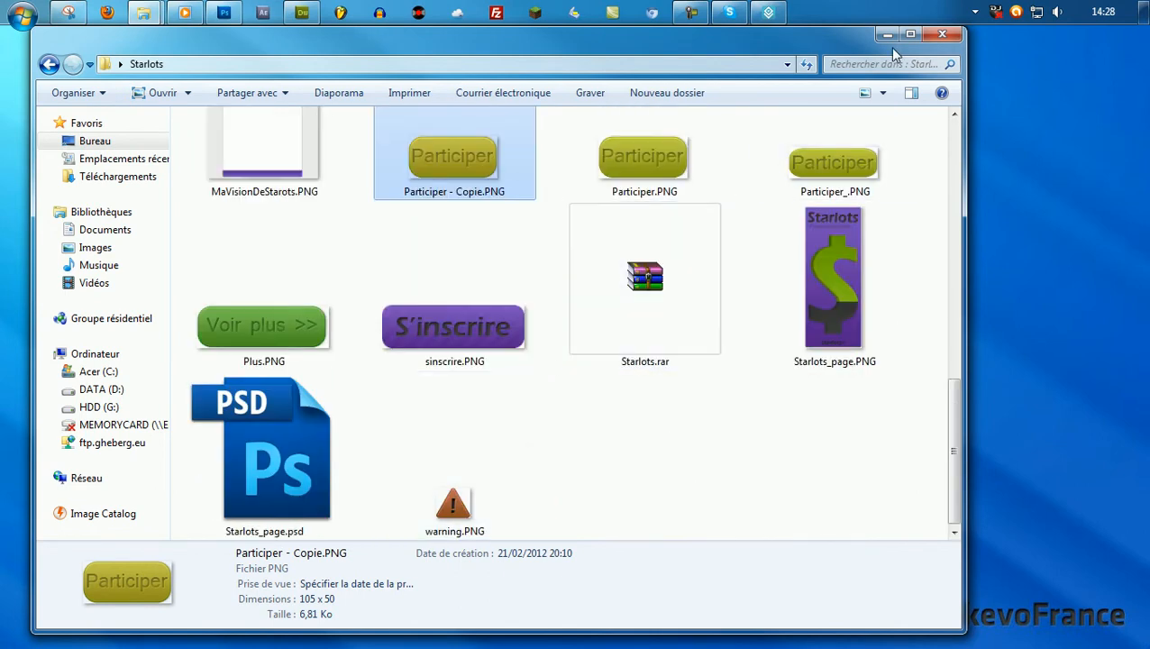
Close the Starlots folder window and Dreamweaver
click(939, 36)
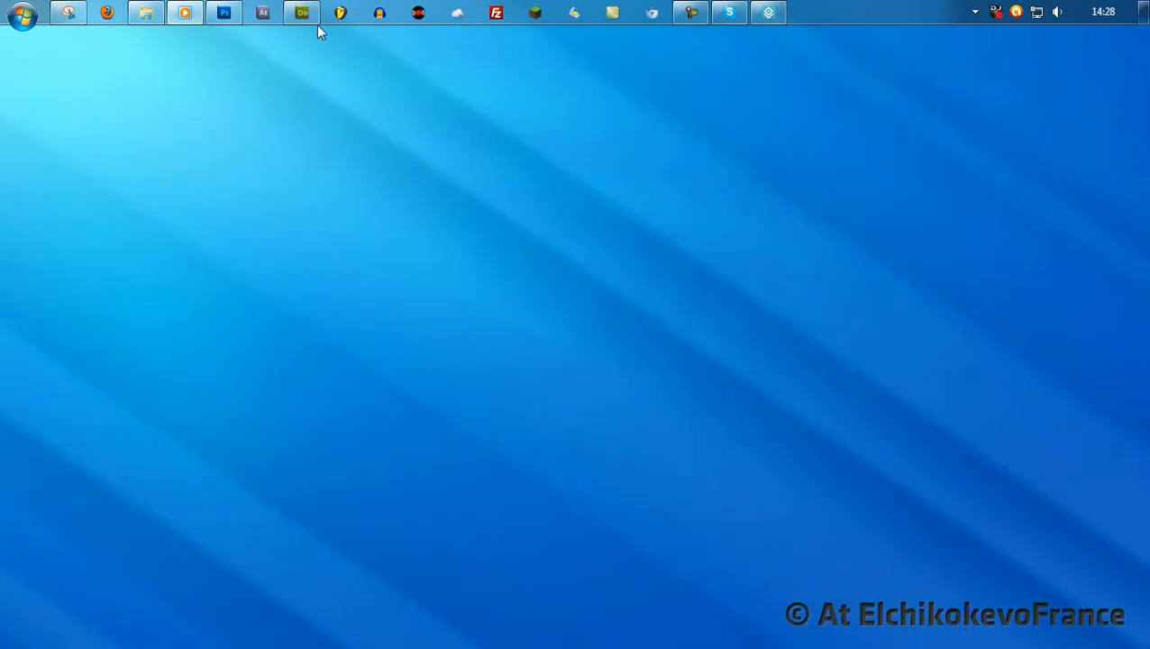
click(302, 12)
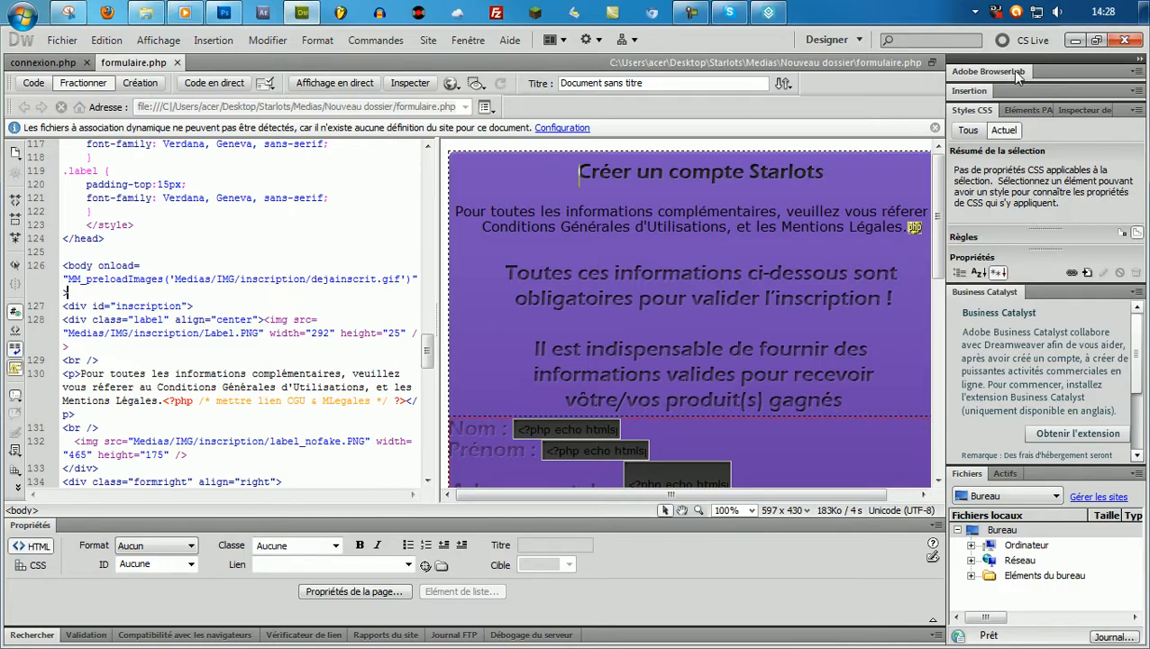
click(1077, 40)
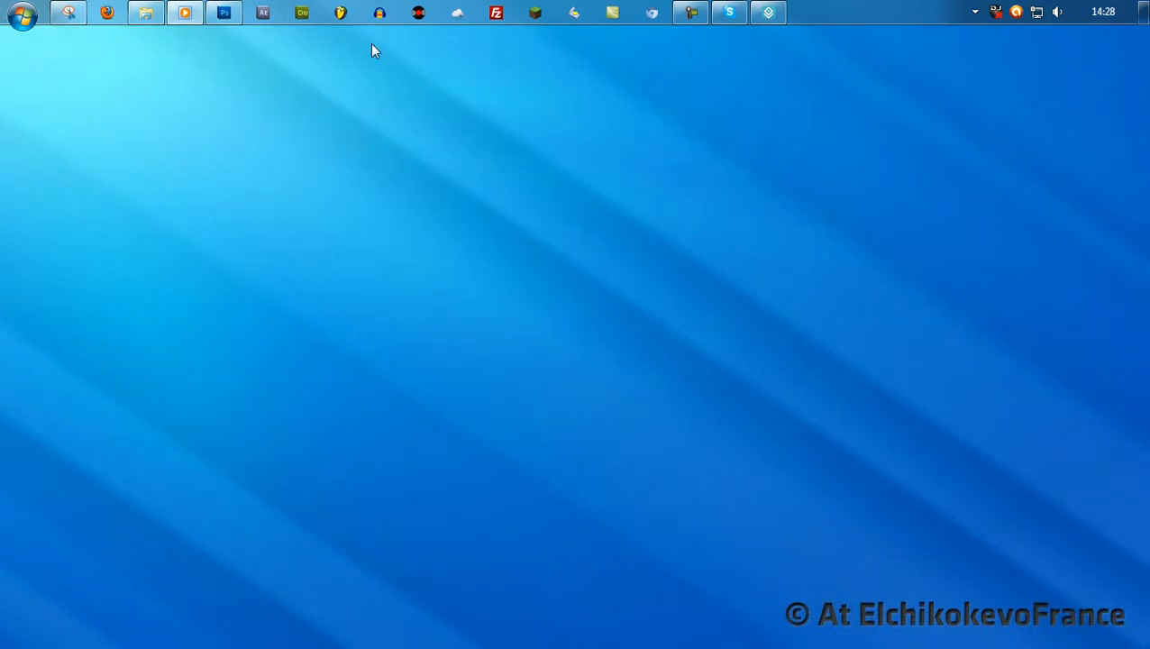
Switch to Photoshop and quit it without saving any of the open documents
click(233, 11)
key(ctrl+q)
click(649, 253)
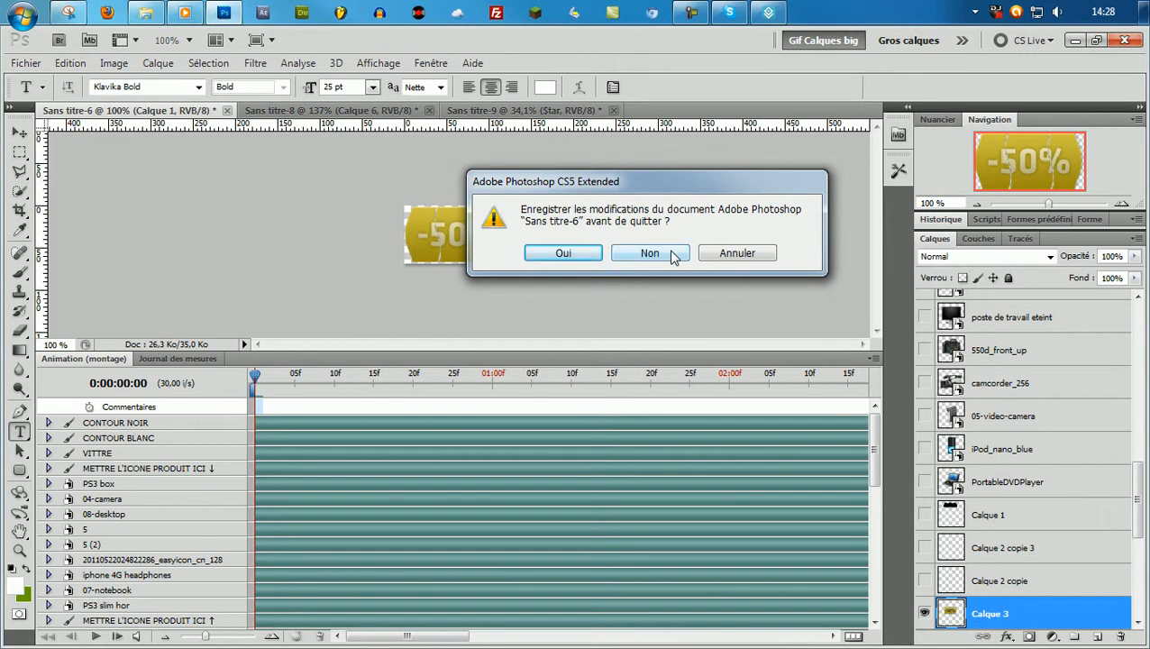
click(711, 256)
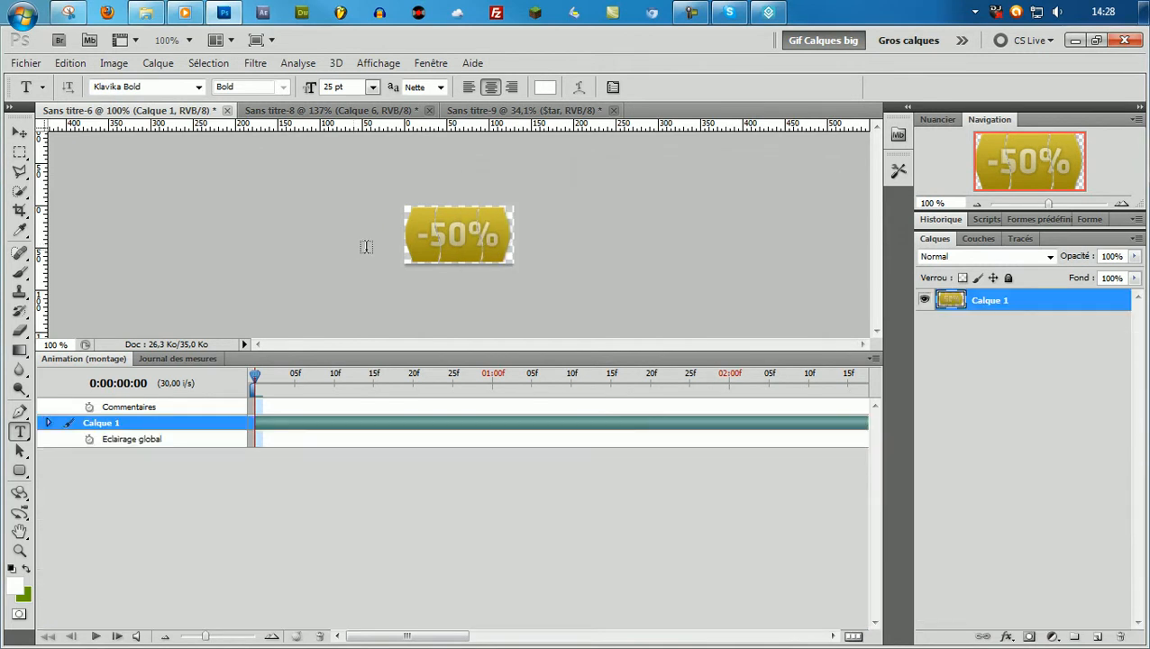
key(ctrl+q)
click(651, 254)
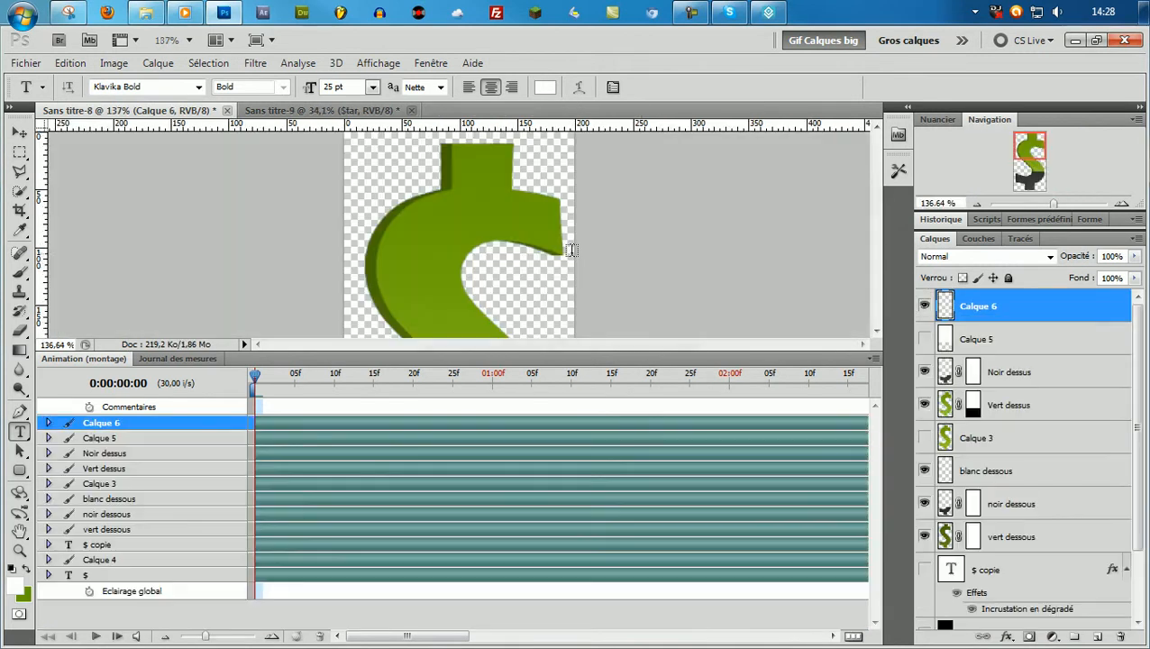
key(ctrl+q)
click(612, 254)
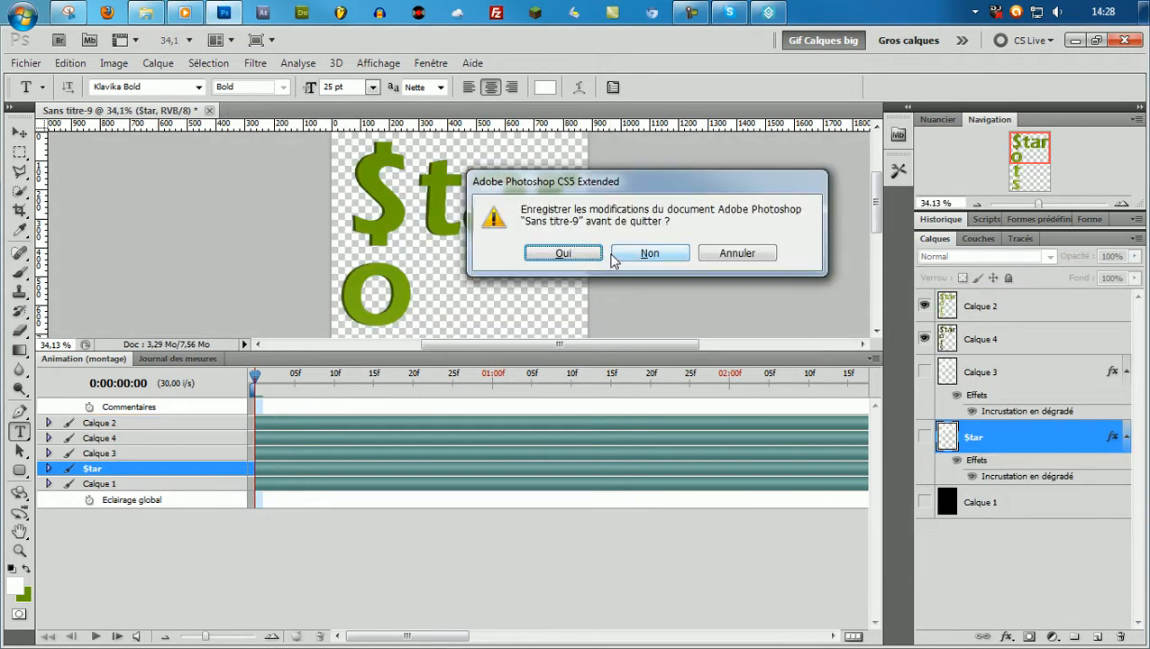
click(615, 256)
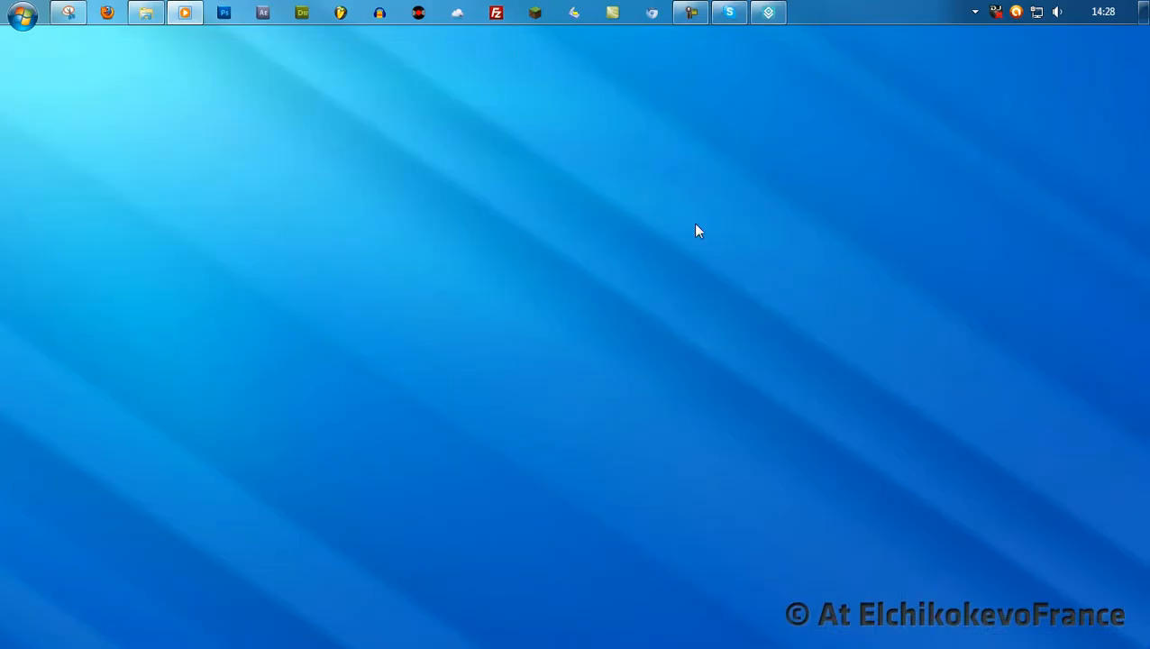
End the Photoshop.exe process in the Windows Task Manager and close the Task Manager
key(ctrl+shift+Escape)
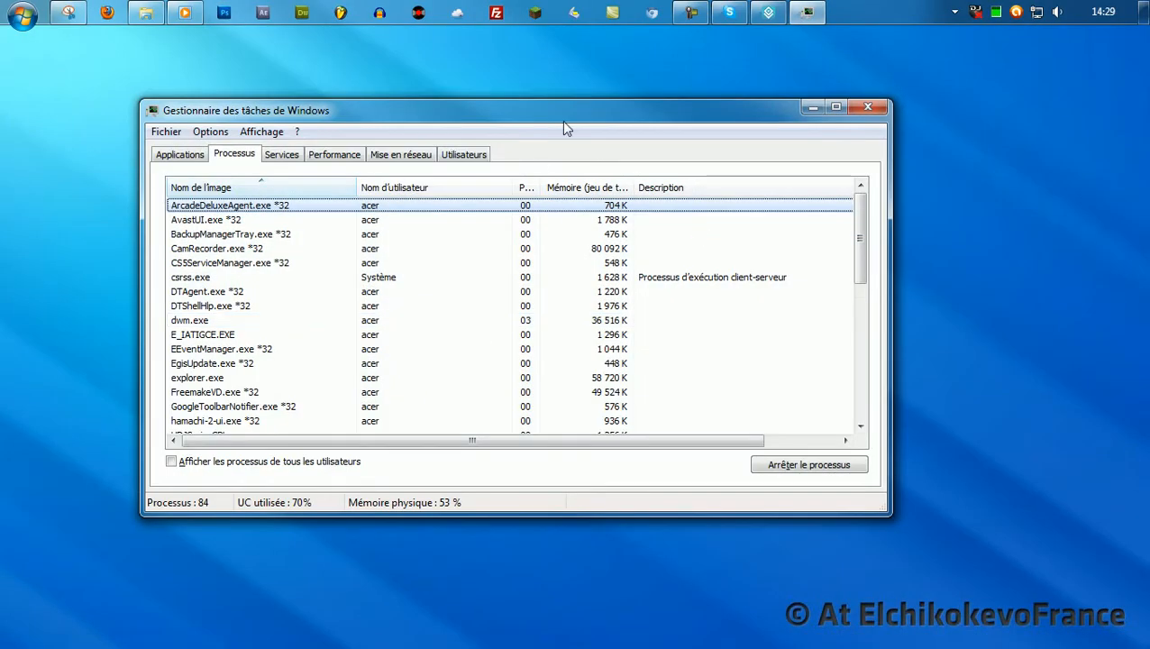
double_click(585, 116)
click(585, 240)
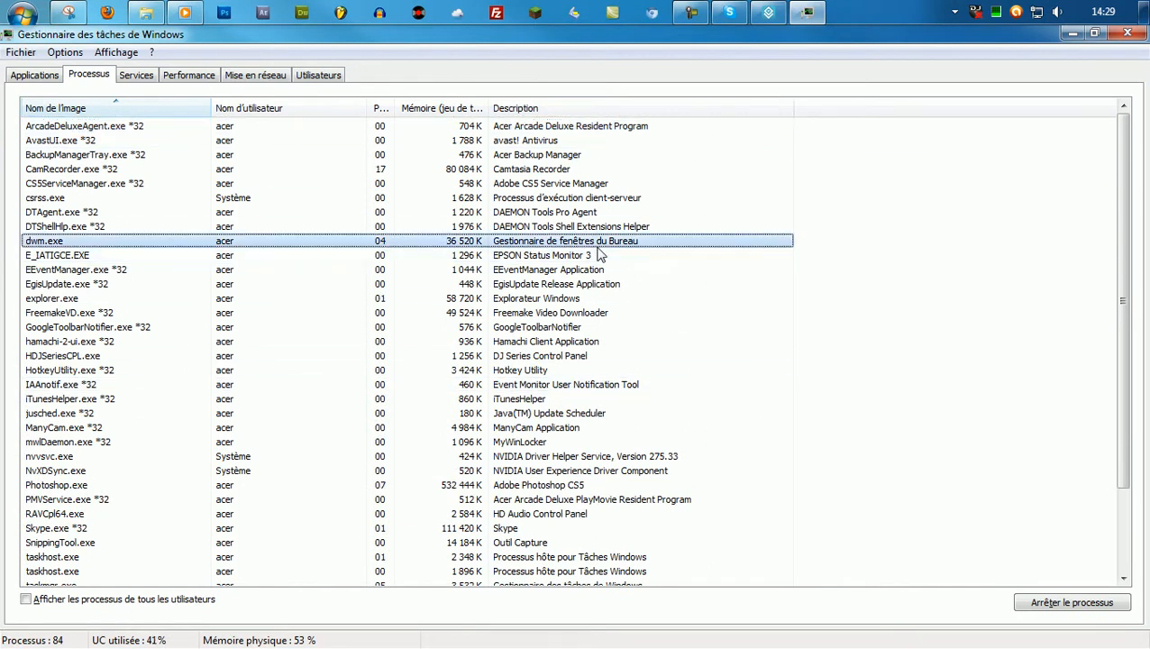
scroll(527, 360, down, 3)
click(493, 385)
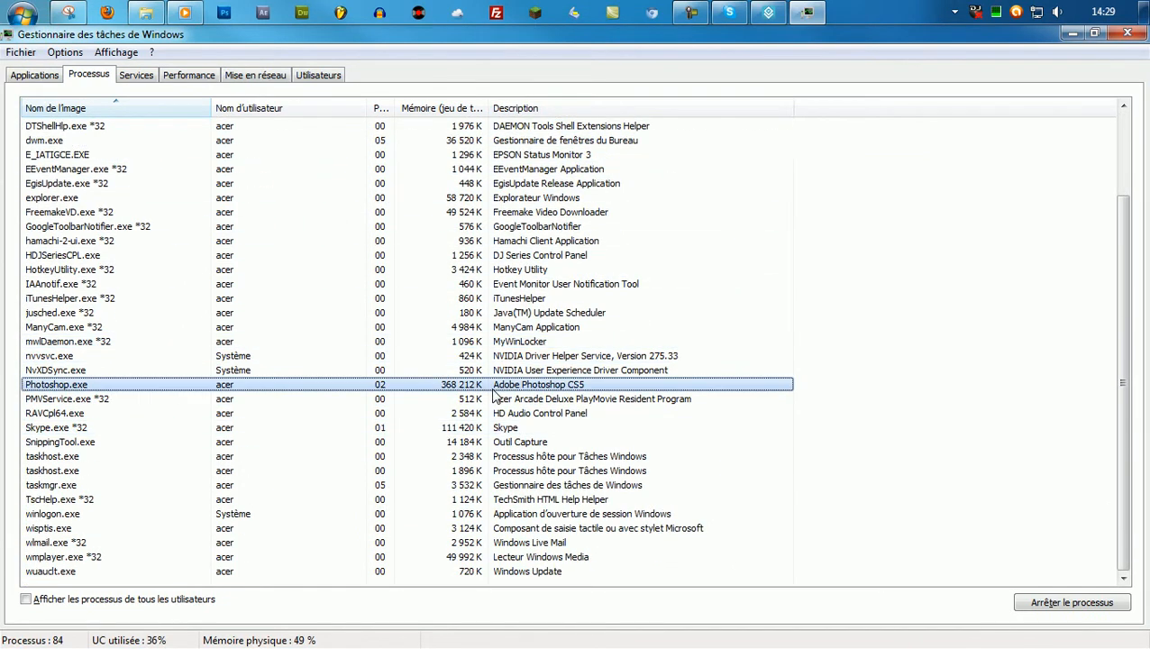
key(Delete)
key(Return)
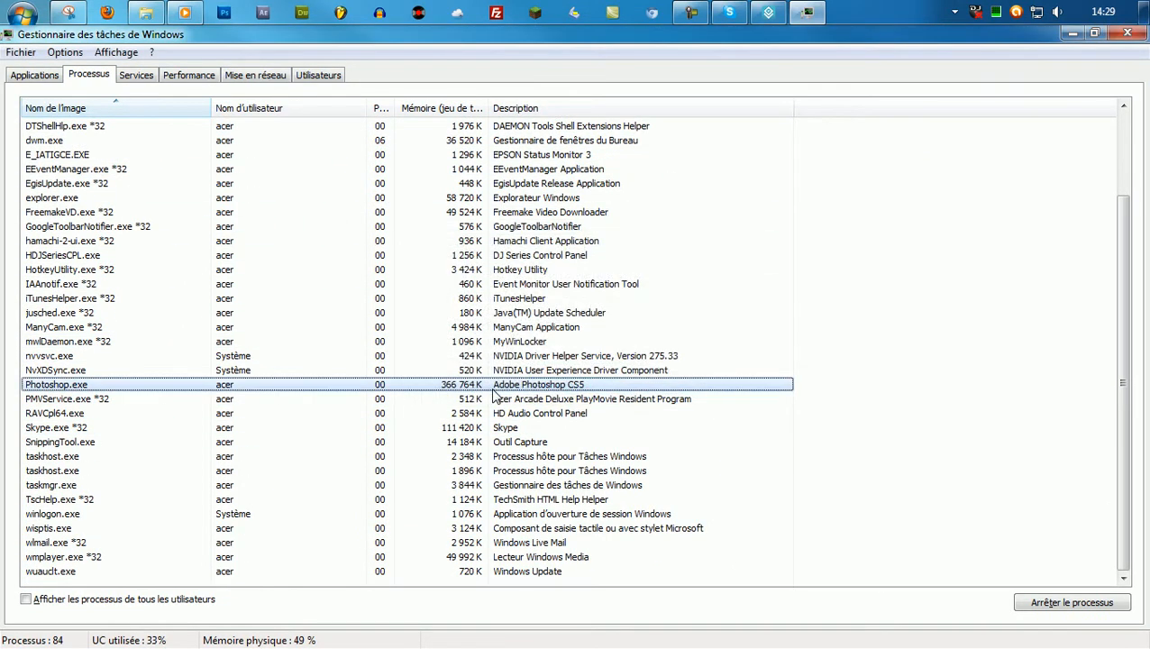
click(1126, 33)
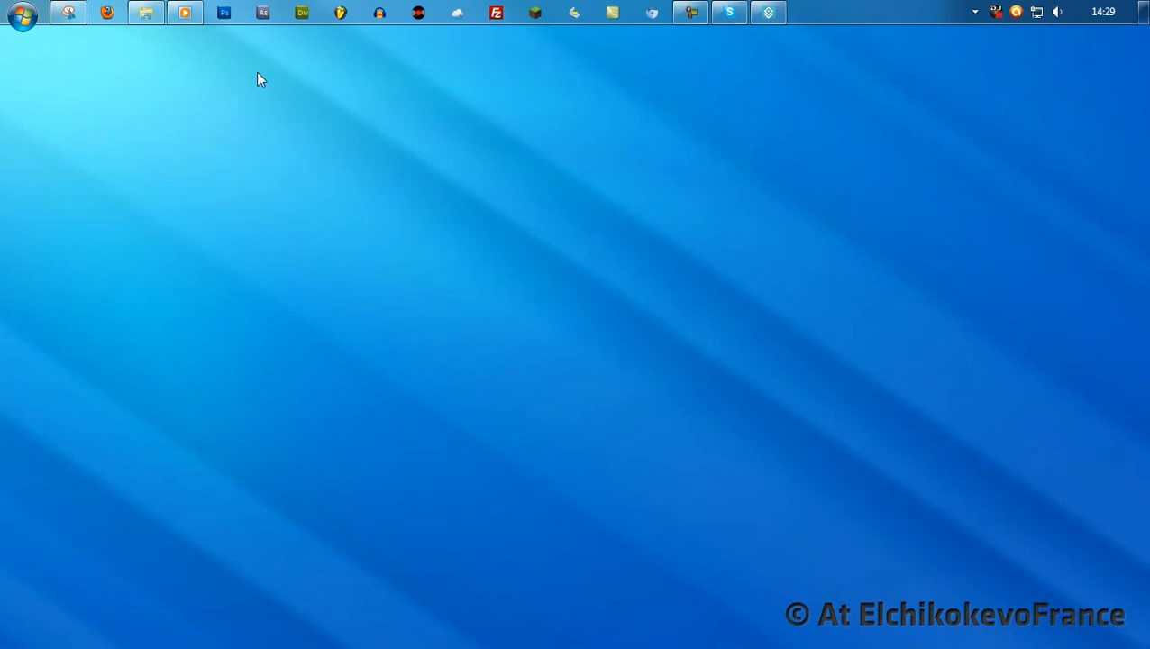
Relaunch Photoshop and create a new 512 x 512 pixel document at 72 pixels/inch in RGB mode
click(222, 16)
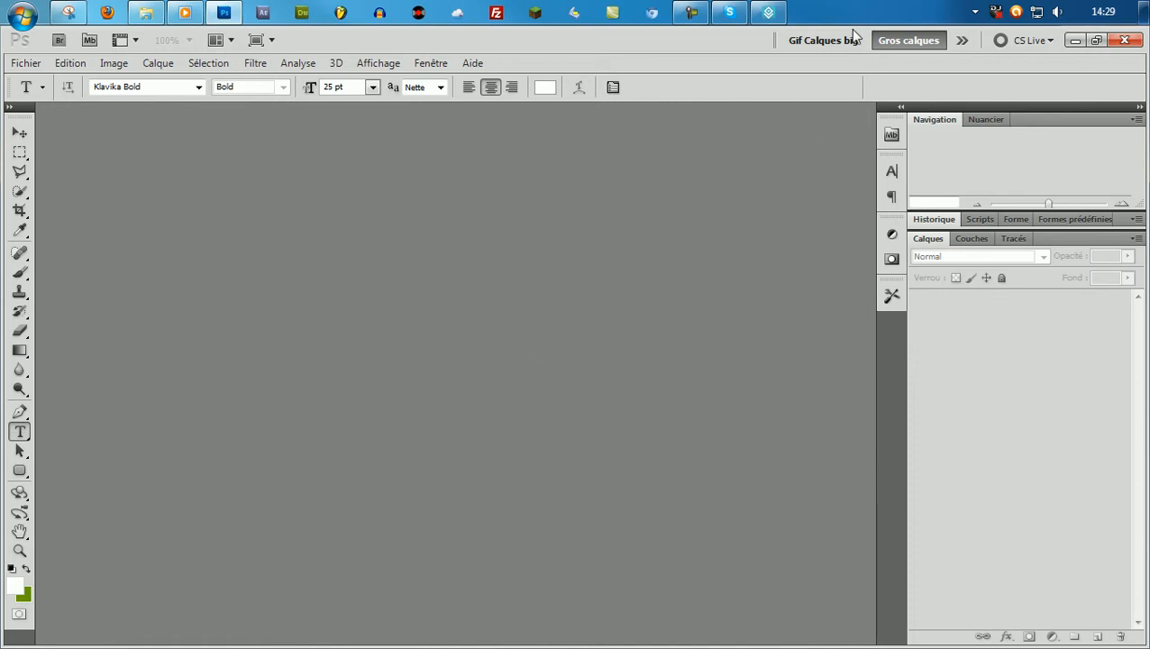
key(ctrl+n)
double_click(461, 221)
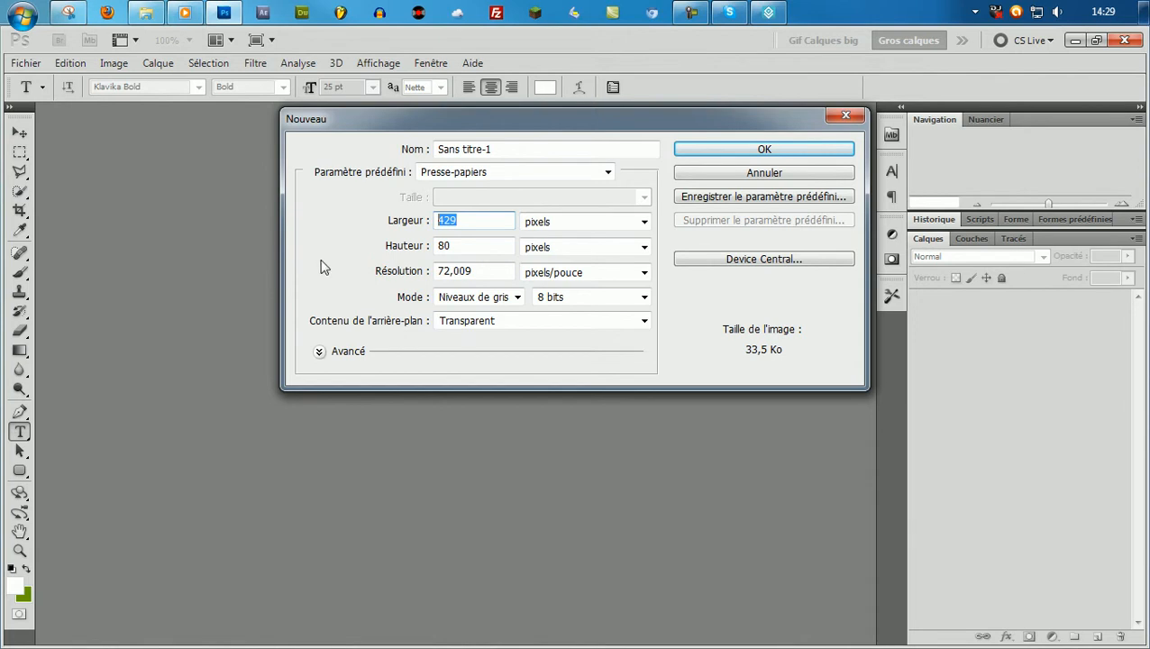
text(512)
key(Tab)
text(512)
drag(452, 270, 505, 271)
key(BackSpace)
click(491, 297)
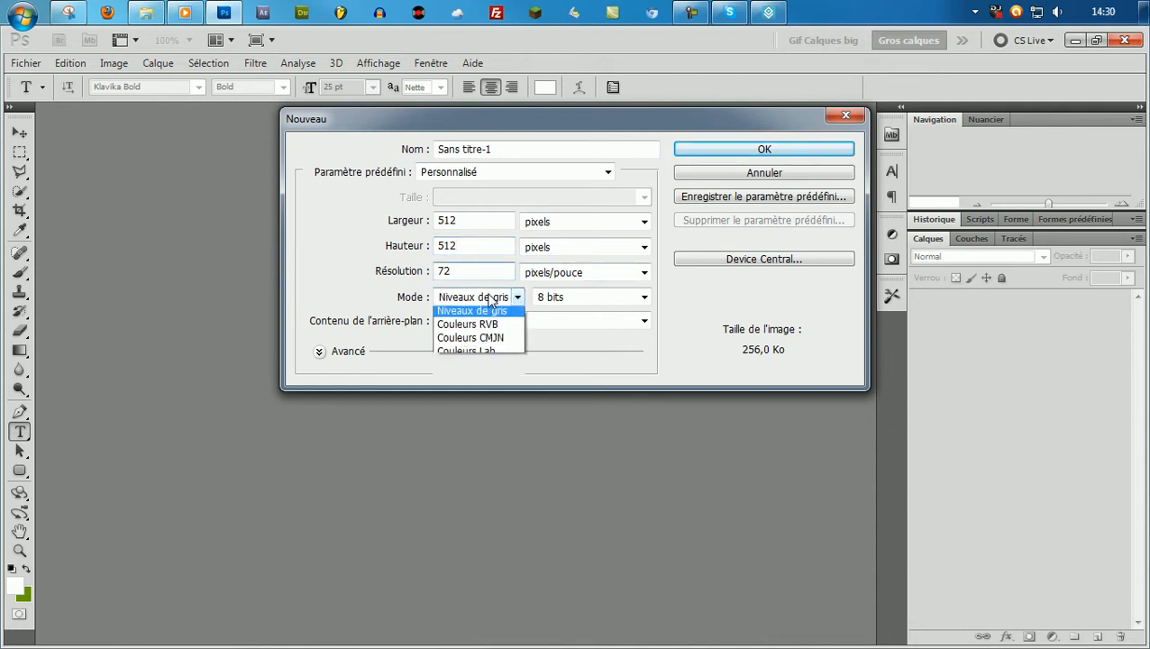
click(474, 335)
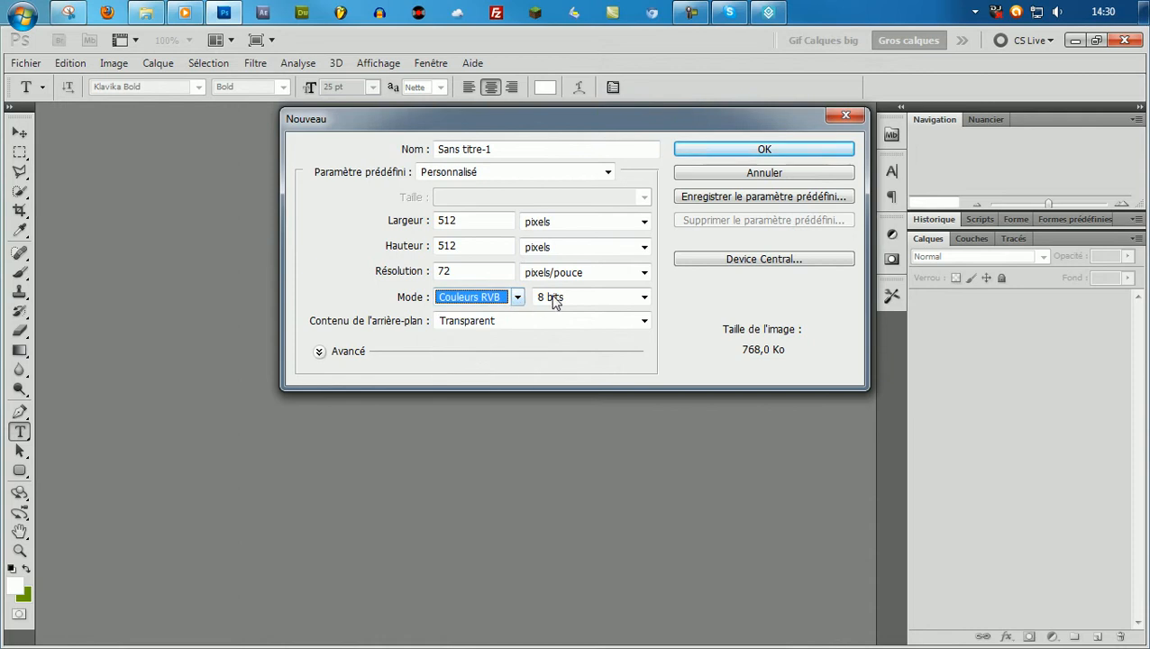
click(716, 153)
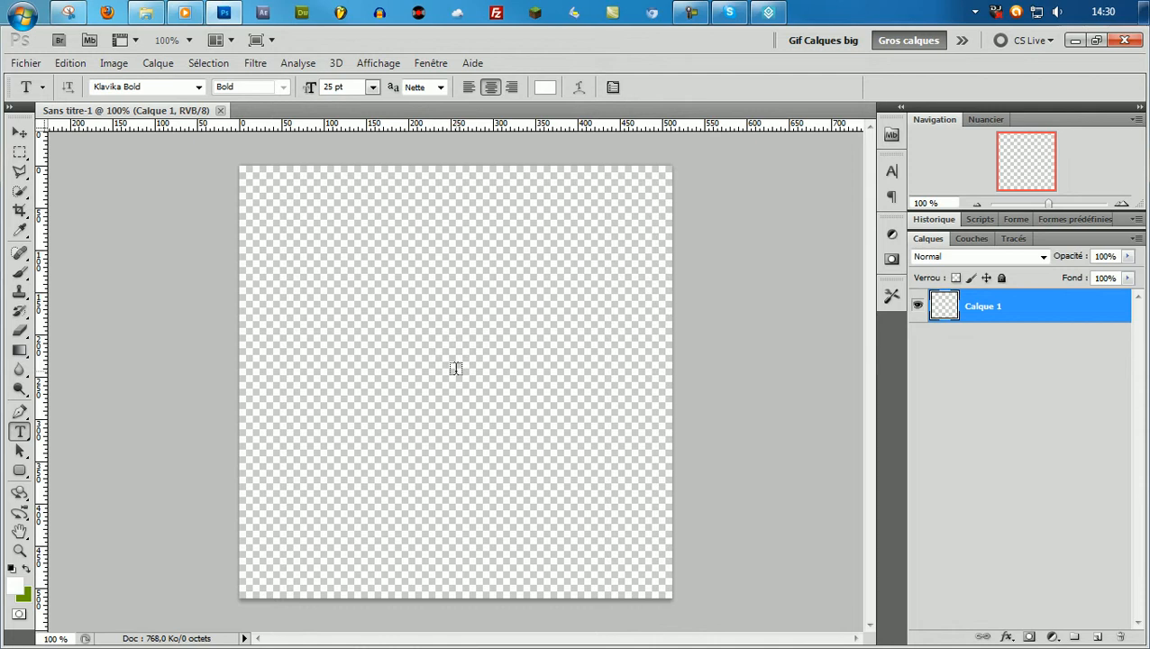
Fill Calque 1 with white and reset the foreground and background colours to black and white
key(alt+BackSpace)
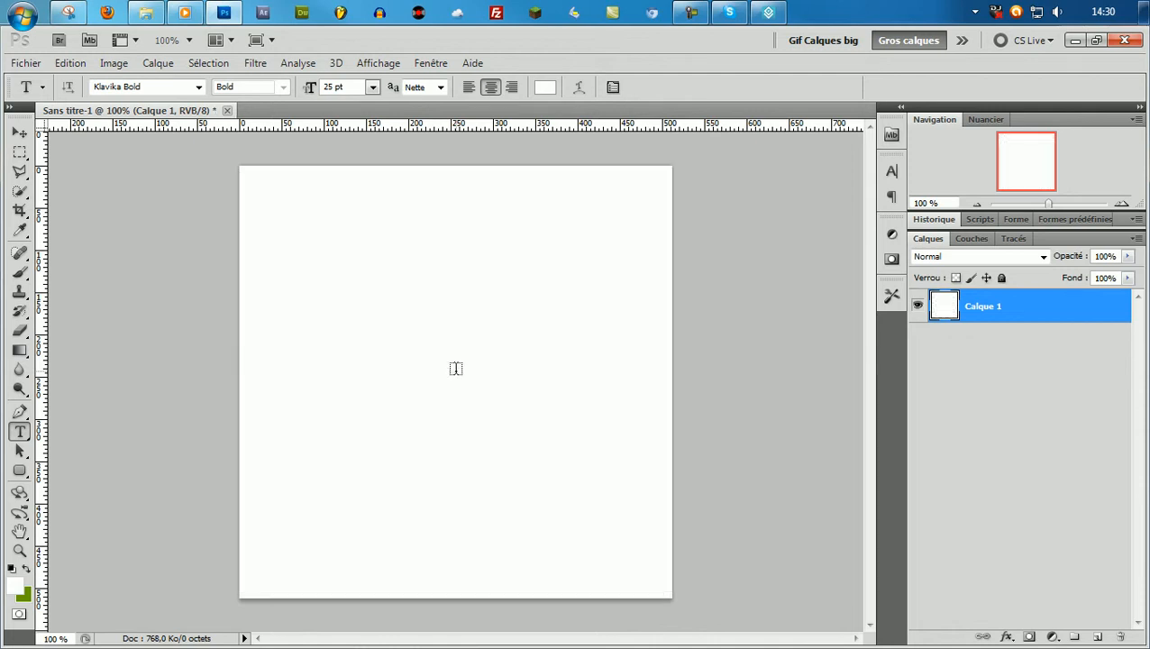
click(12, 567)
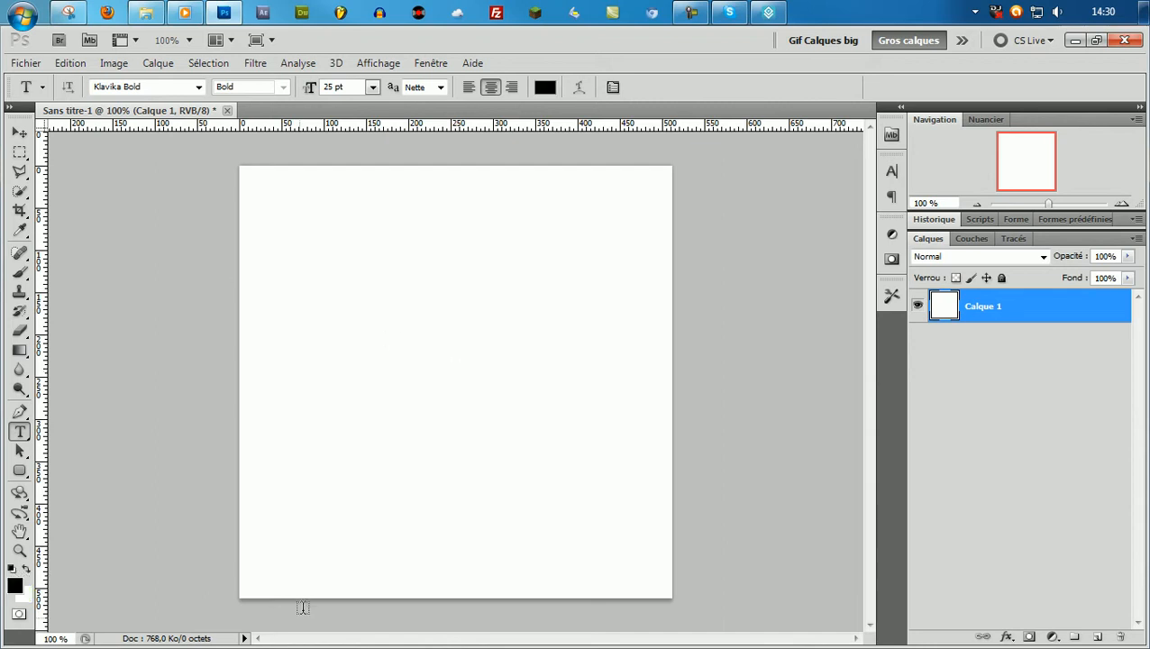
Fill Calque 1 with black and swap the colours to make white the foreground colour
key(alt+BackSpace)
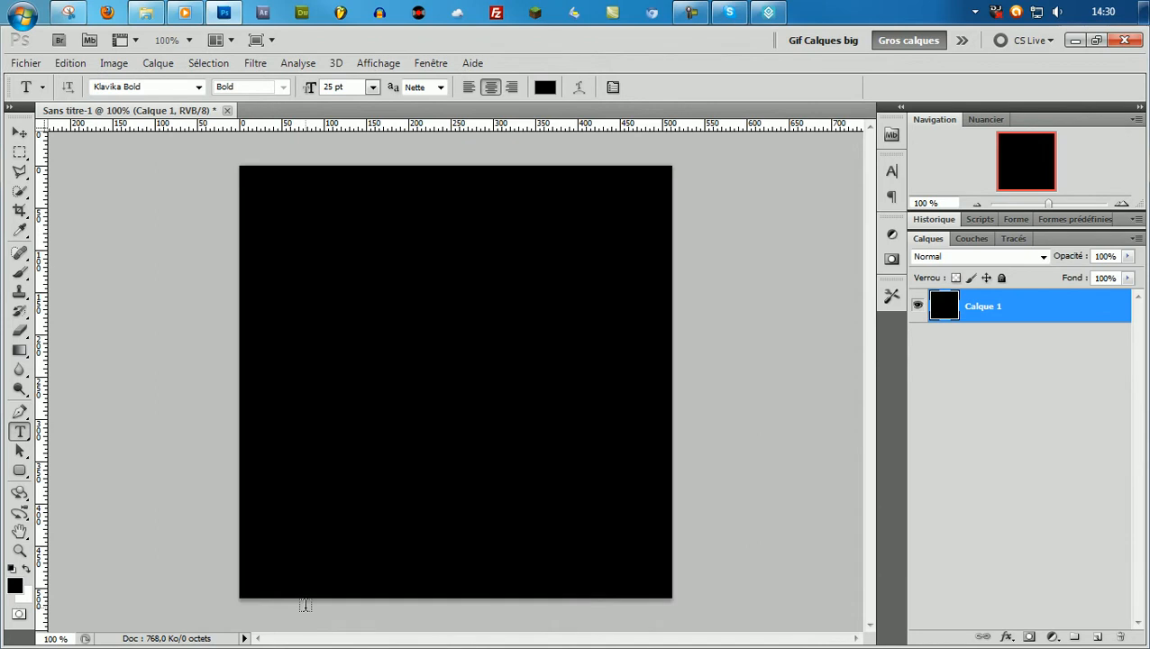
click(24, 570)
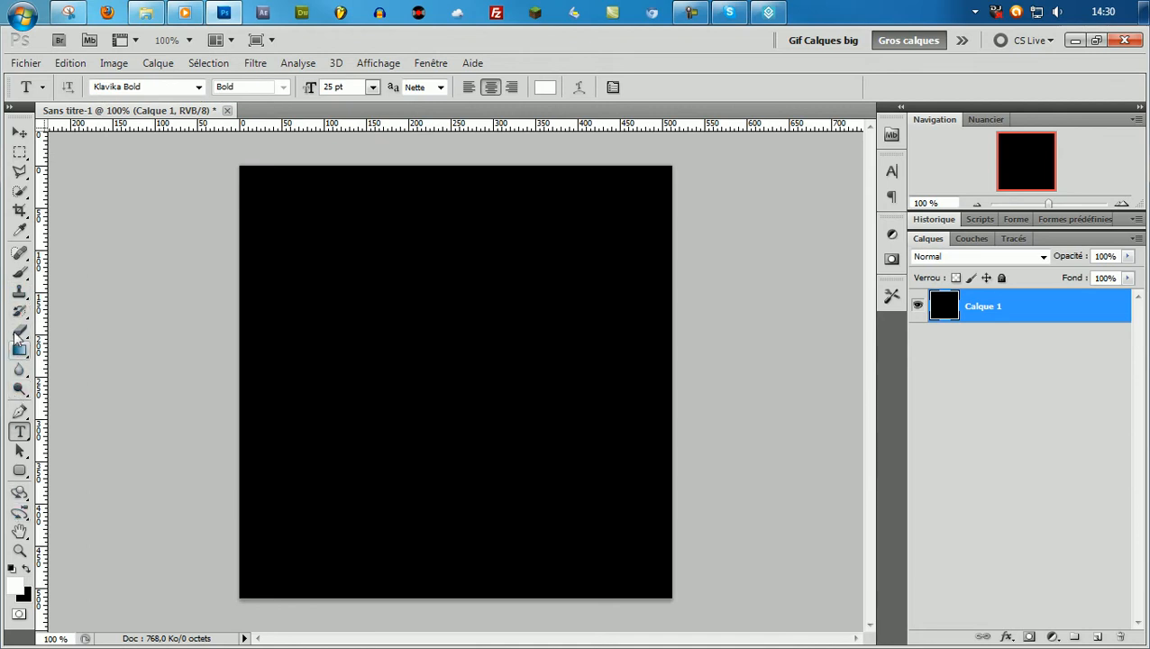
Create a white text layer containing a single $ in the Eras Demi ITC font
click(154, 90)
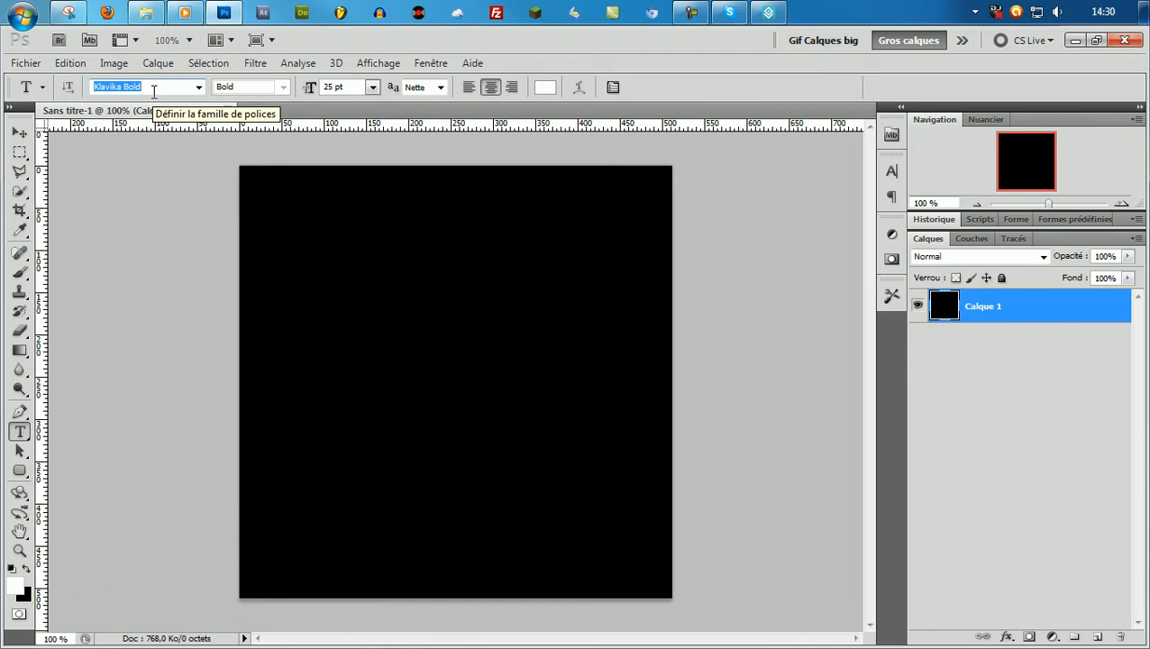
text(Eras Demi ITC)
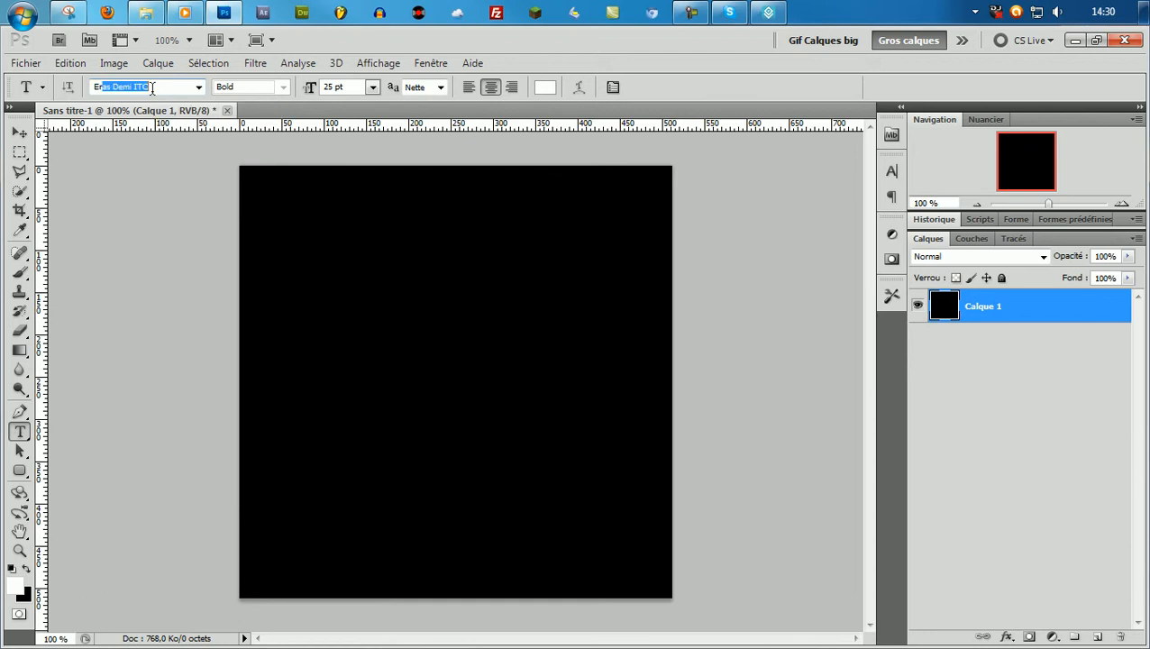
key(Return)
click(325, 313)
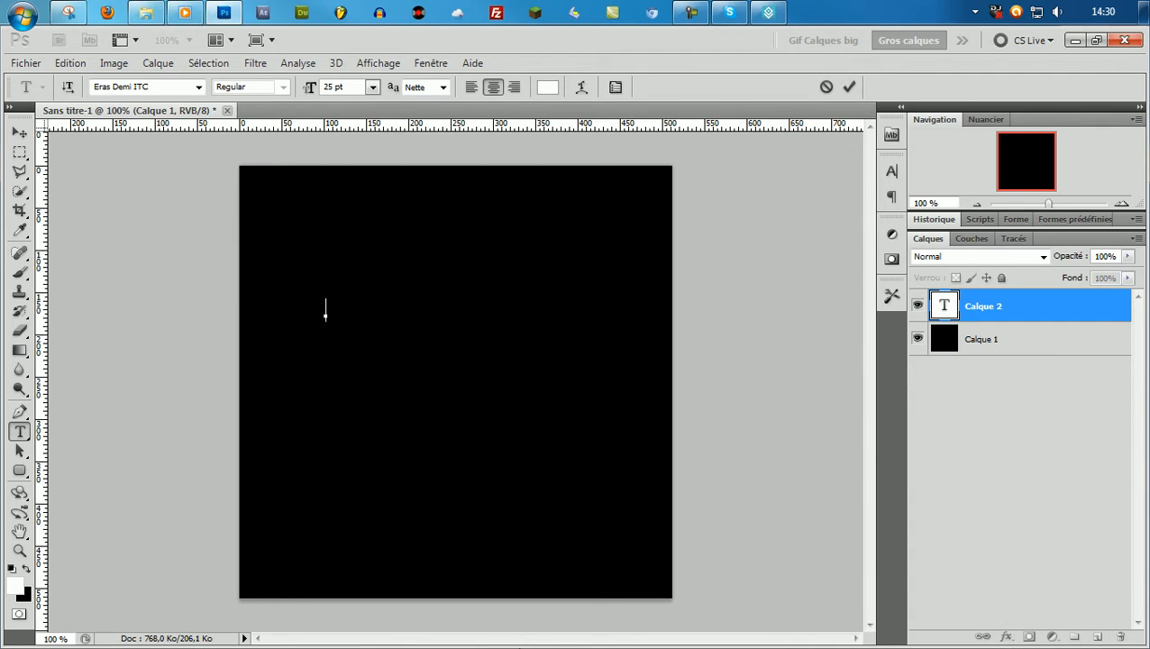
text(lol)
double_click(324, 310)
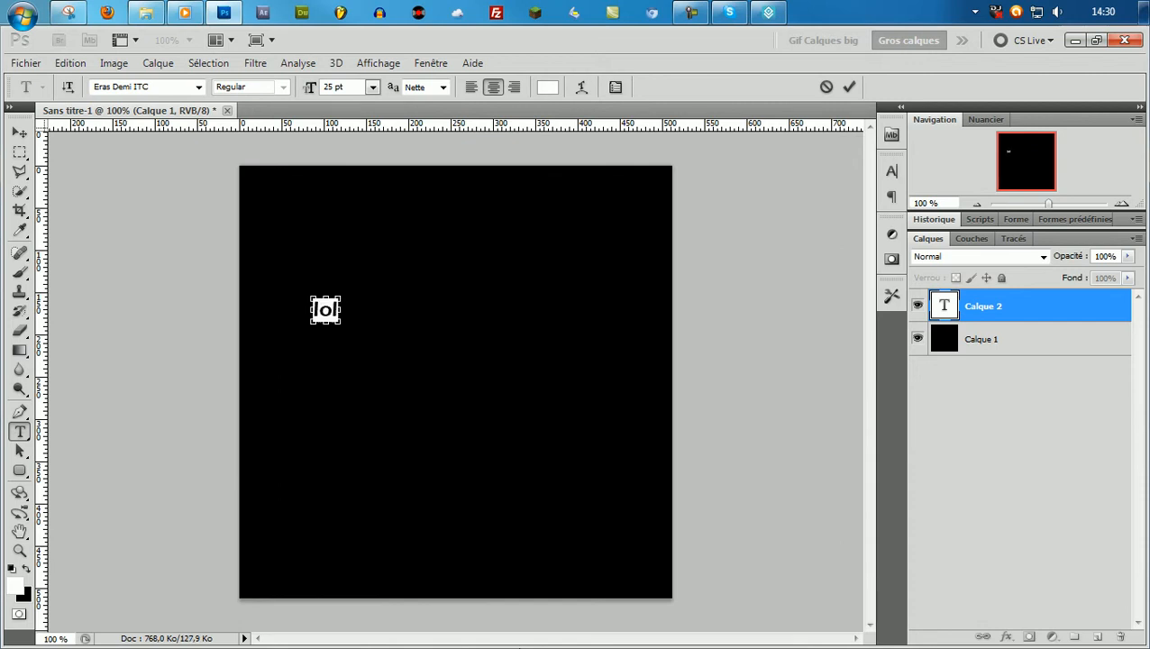
text(LOL)
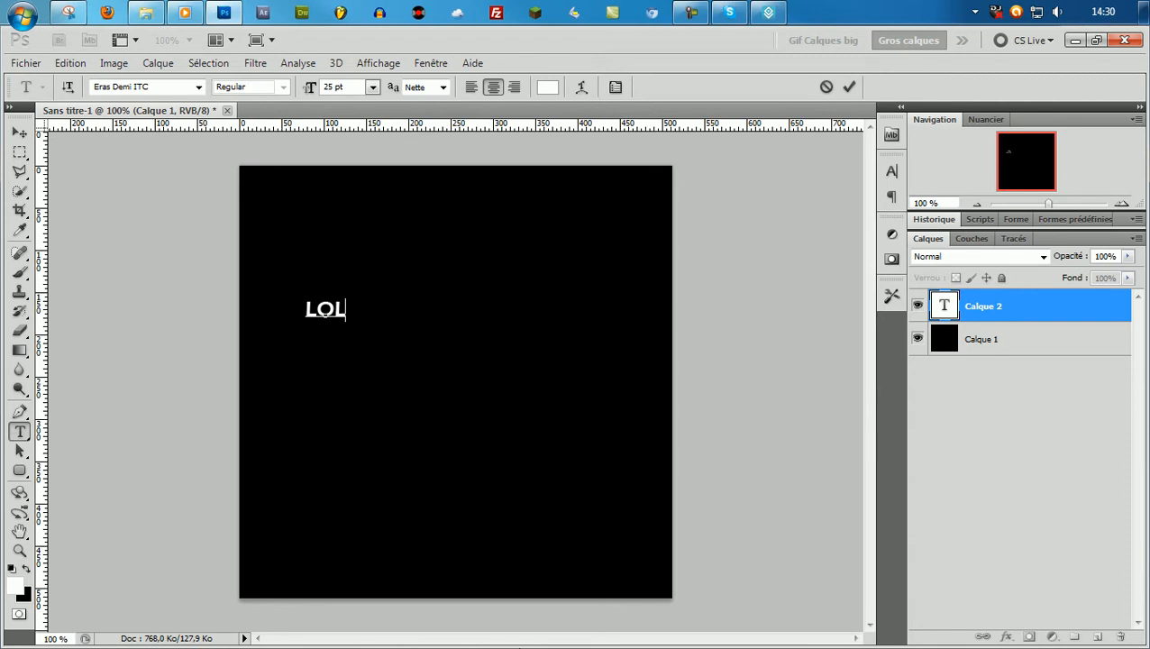
key(ctrl+a)
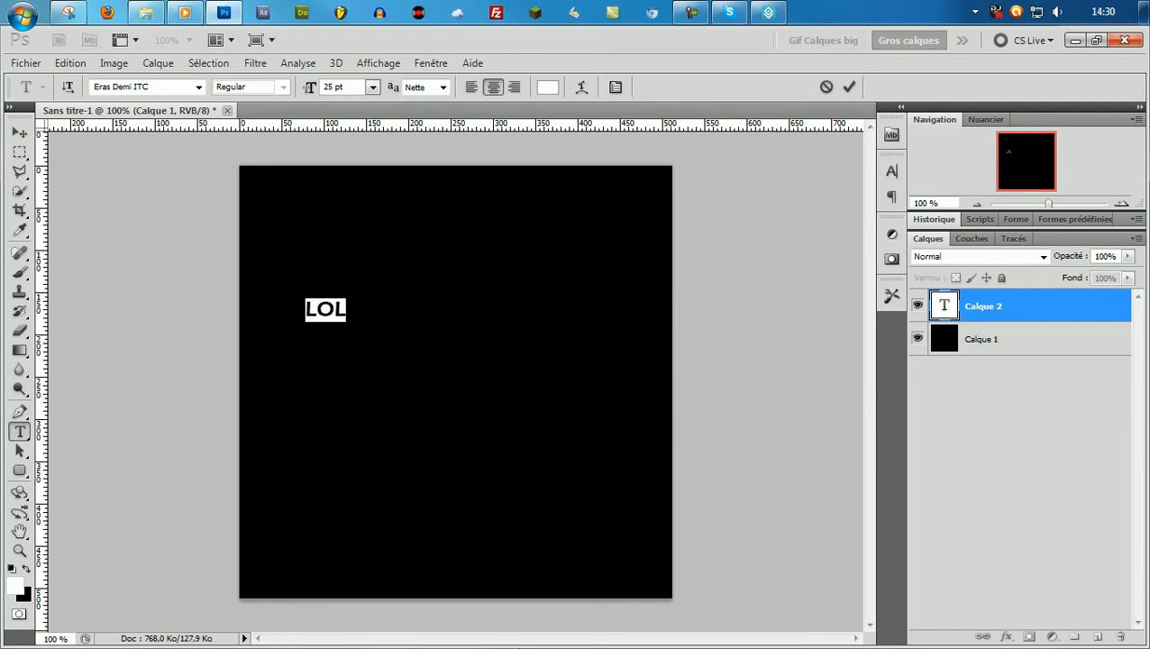
text($)
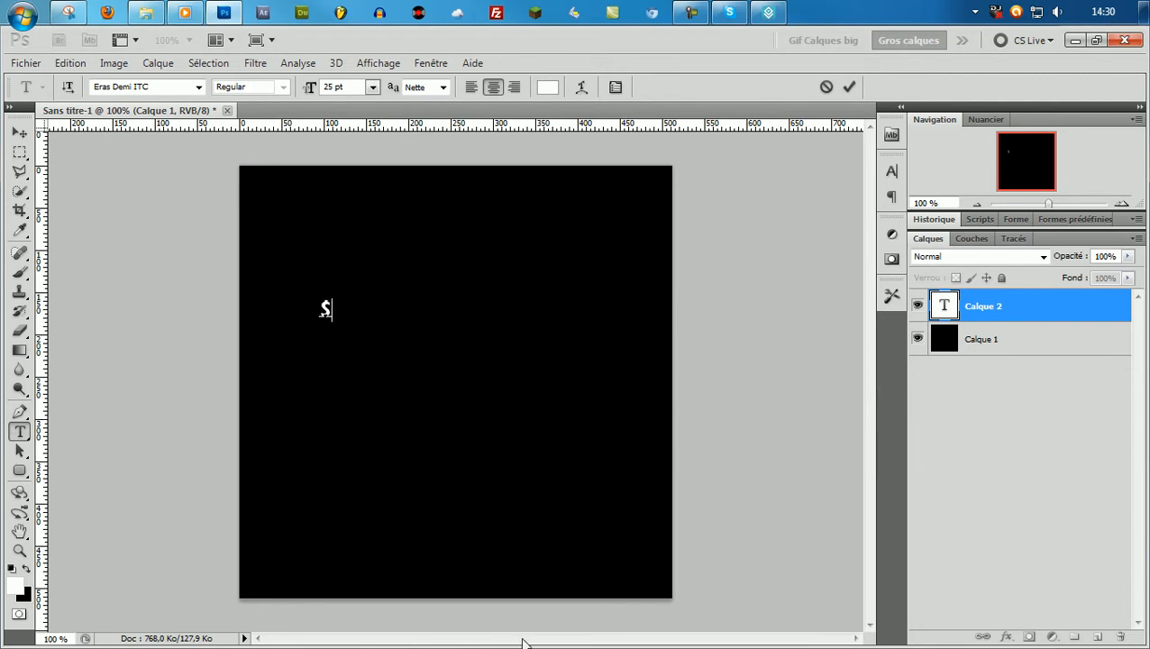
Enlarge the $ text to 479 pt, place it near the middle of the canvas and commit the text
double_click(330, 87)
text(80)
drag(373, 105, 388, 112)
double_click(326, 307)
drag(306, 95, 601, 430)
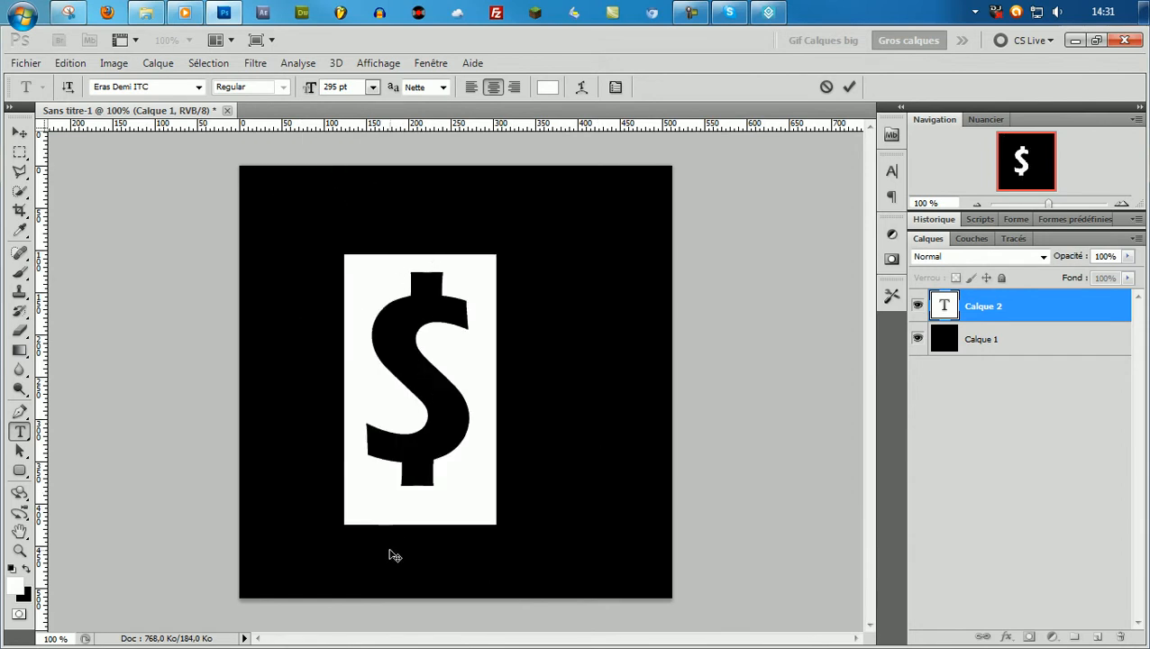
drag(308, 85, 415, 114)
drag(565, 306, 581, 320)
drag(309, 86, 364, 103)
drag(574, 204, 652, 273)
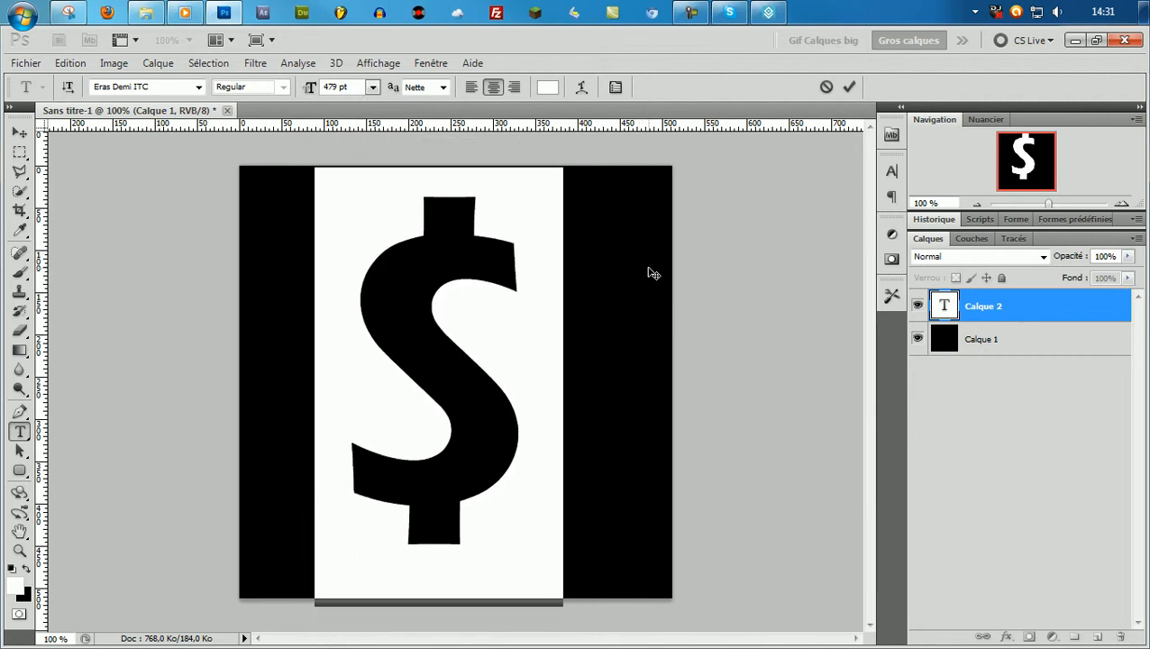
click(1023, 309)
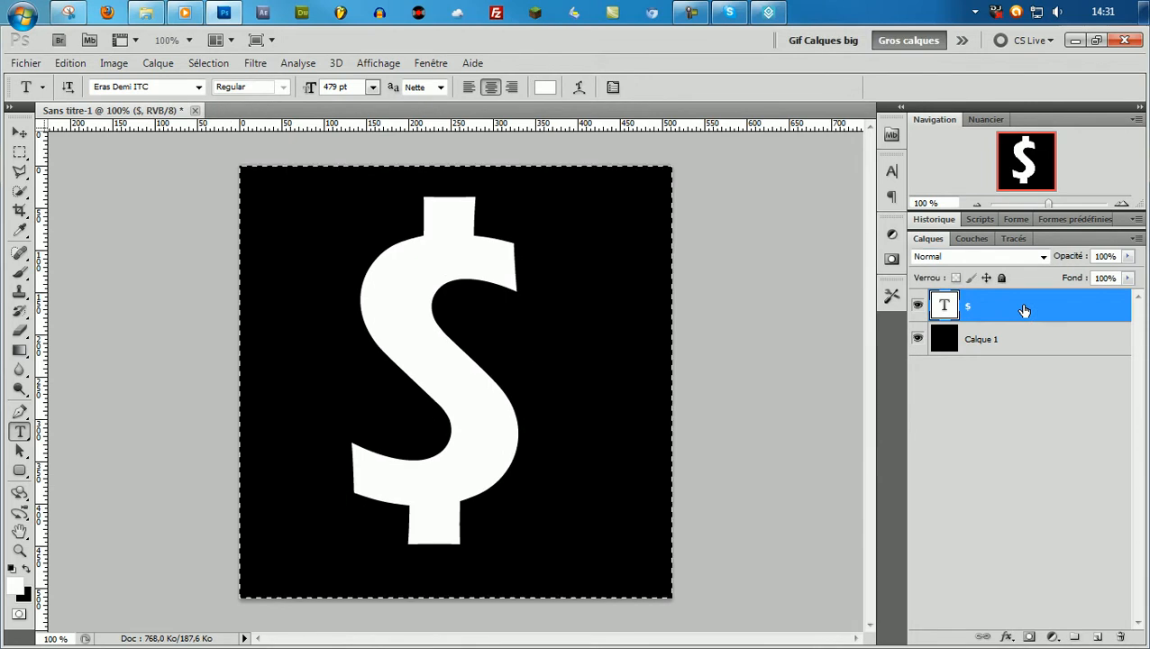
Centre the $ layer horizontally and vertically on the whole canvas and deselect
key(v)
key(ctrl+a)
click(406, 88)
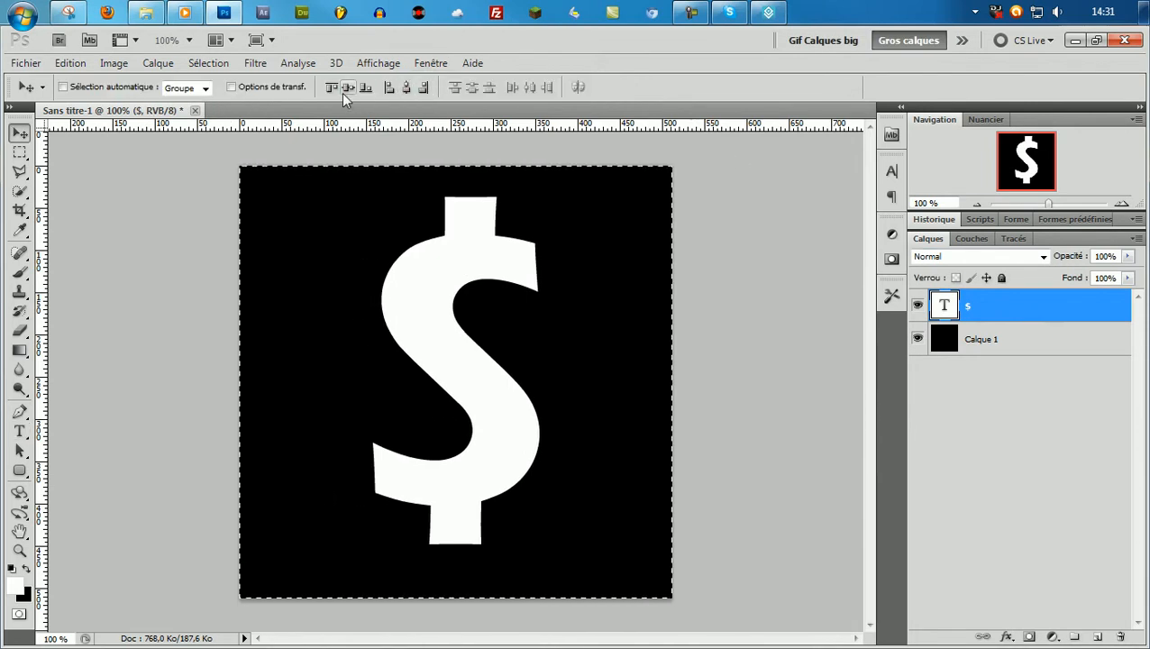
click(343, 89)
key(ctrl+d)
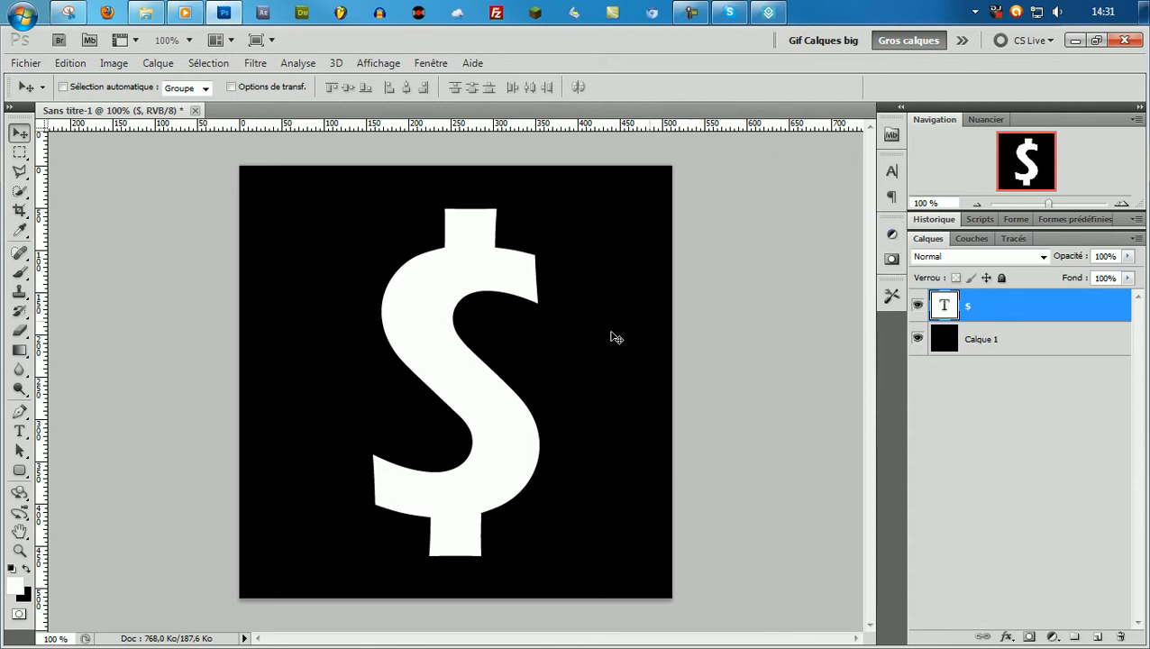
Open SL_XL.PNG from the FBML folder to examine the reference logo's 3D lettering, and return to Photoshop
click(145, 12)
double_click(798, 171)
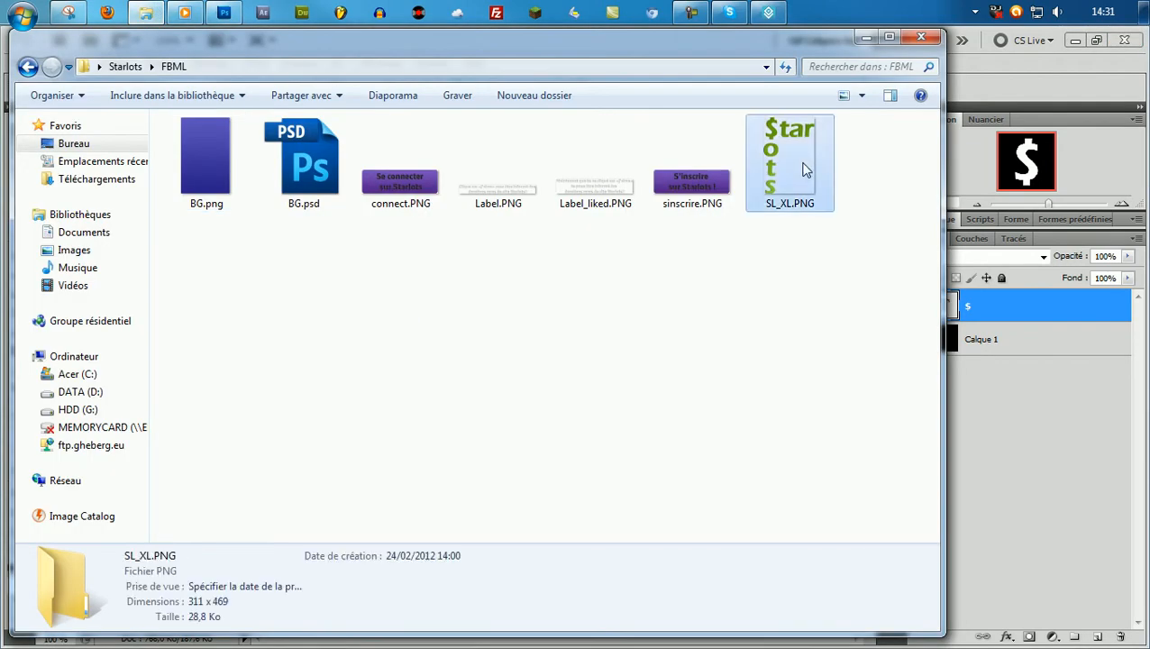
scroll(487, 261, up, 2)
scroll(466, 255, down, 2)
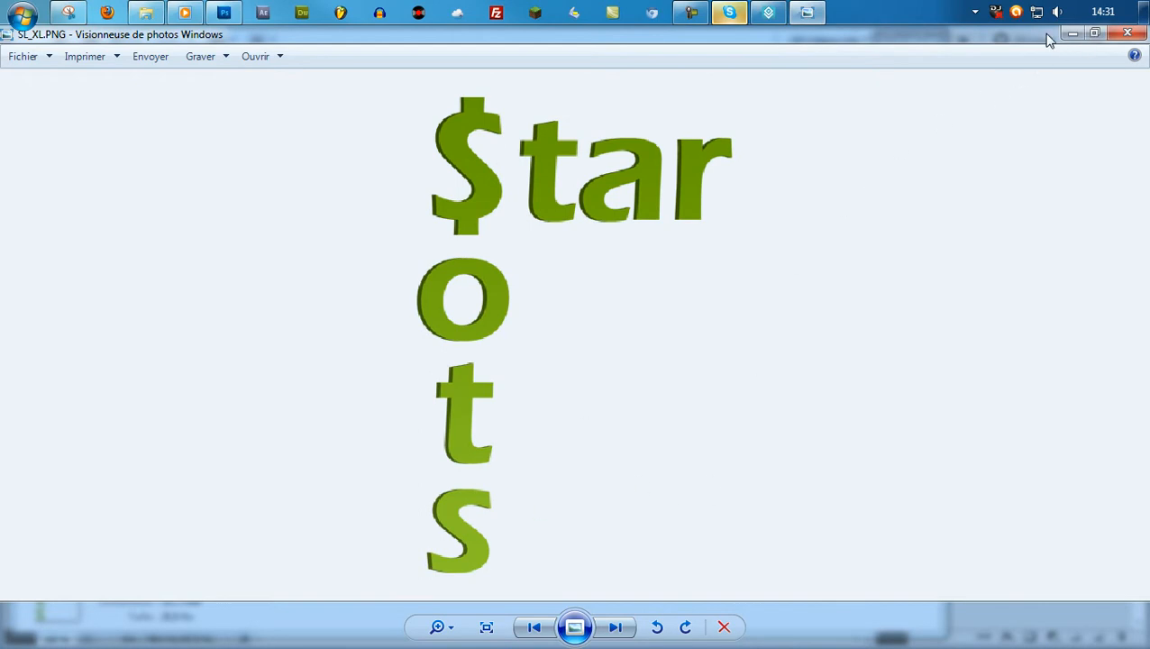
click(1072, 34)
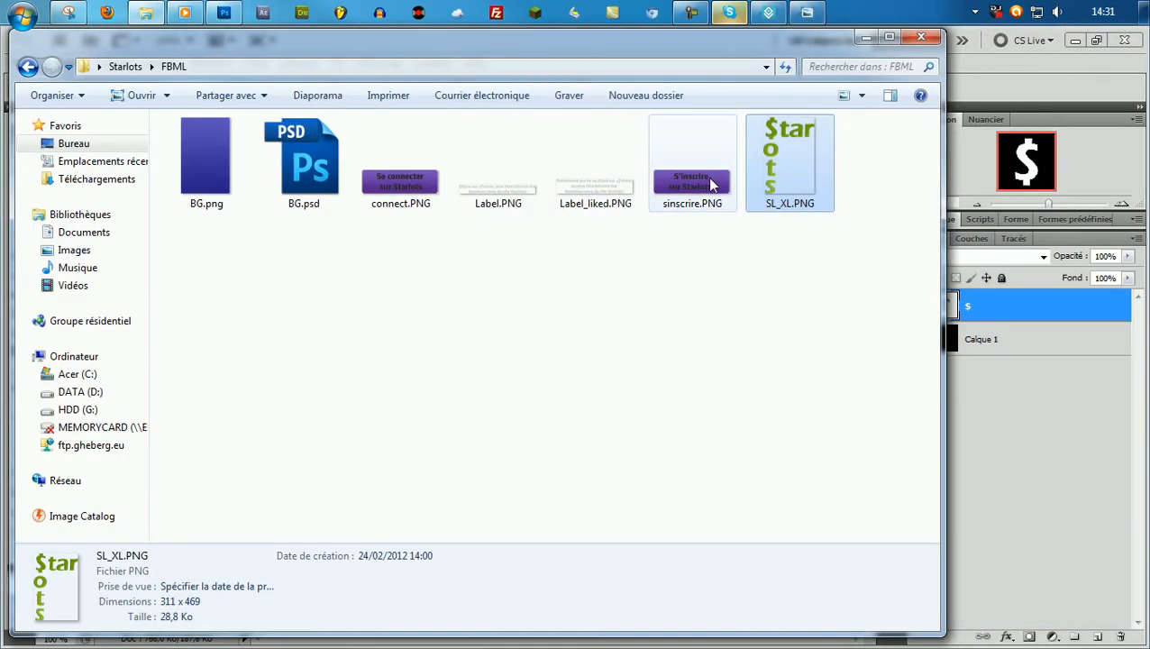
click(920, 37)
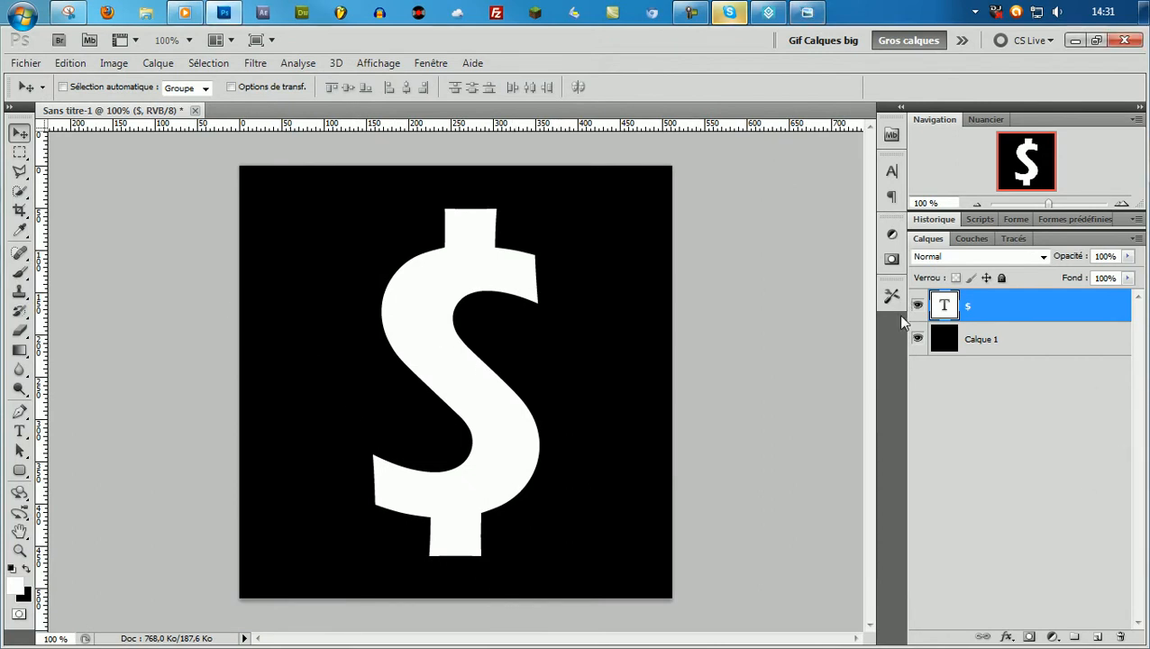
Duplicate the $ layer, hide the original and move it beneath Calque 1
key(ctrl+j)
click(917, 339)
drag(994, 340, 987, 402)
click(1035, 315)
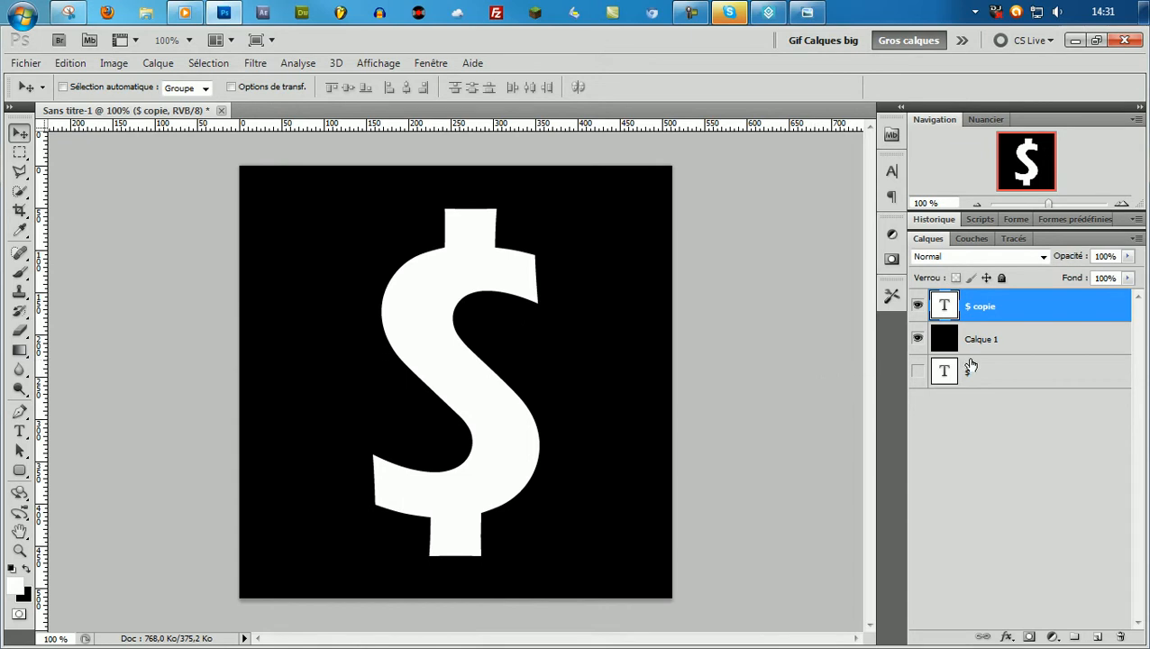
Duplicate the $ copie layer and shift the lower copy 10 px to the left
key(ctrl+j)
click(1036, 340)
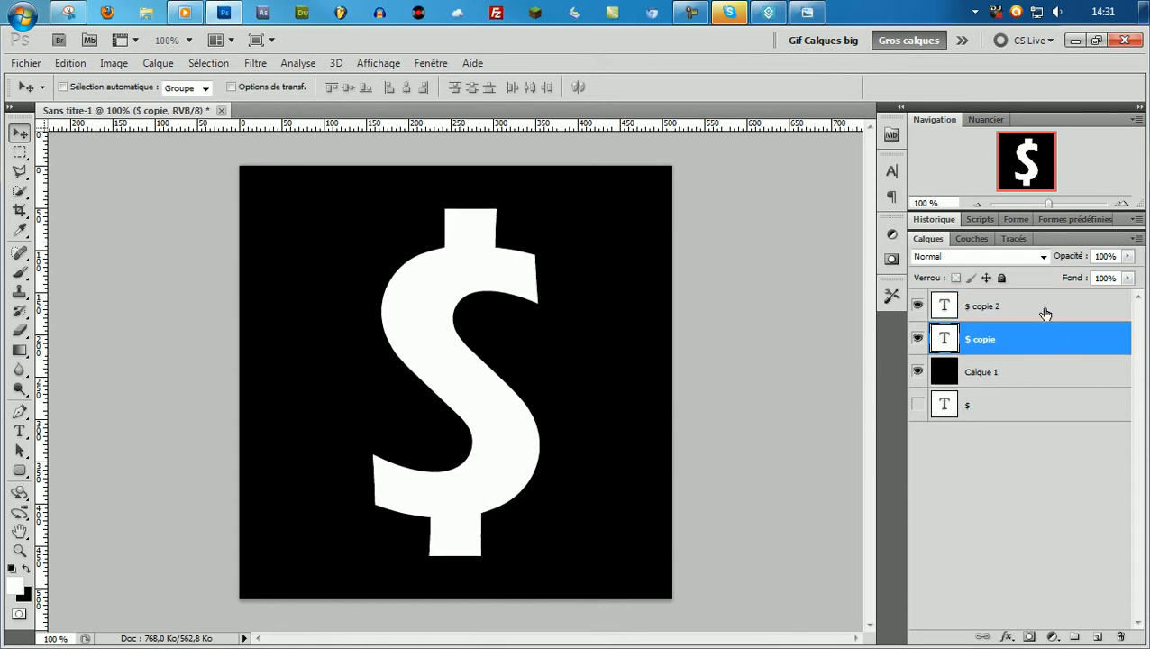
key(ctrl+t)
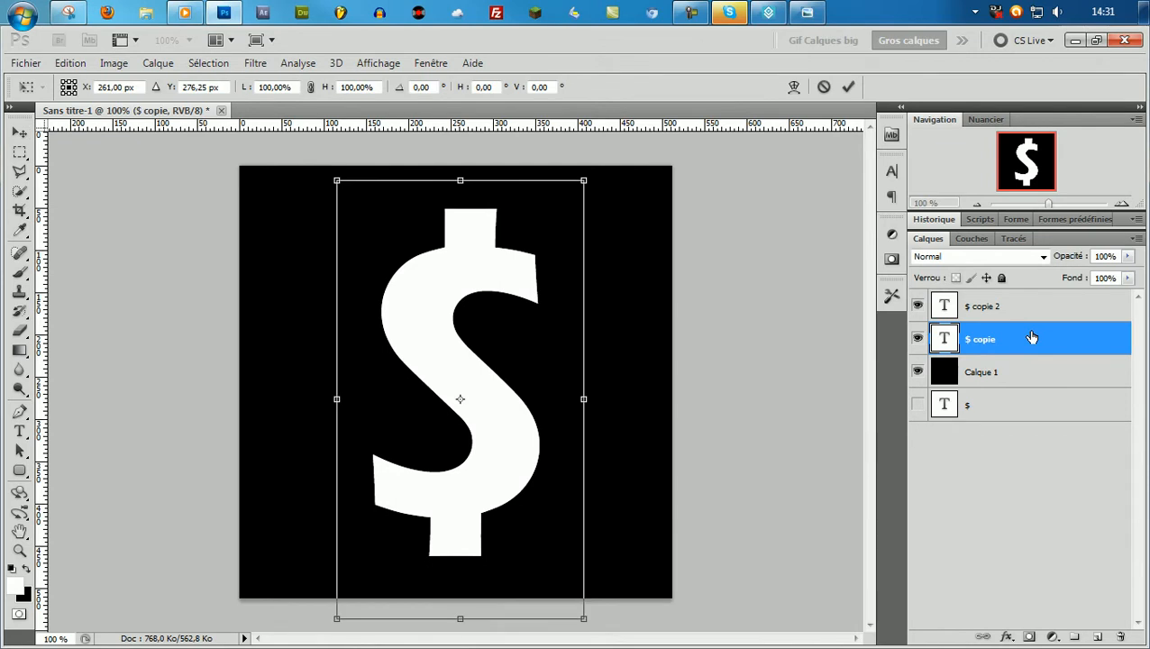
key(shift+Left)
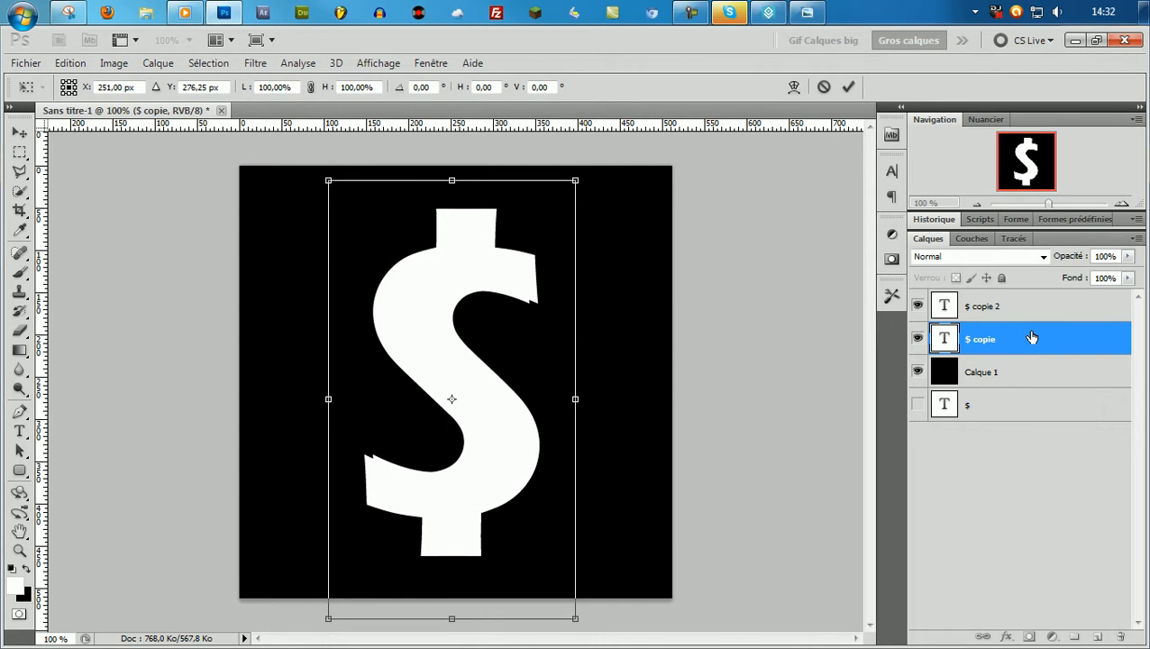
key(Return)
Apply the saved green gradient layer style to the $ copie 2 layer
click(1038, 310)
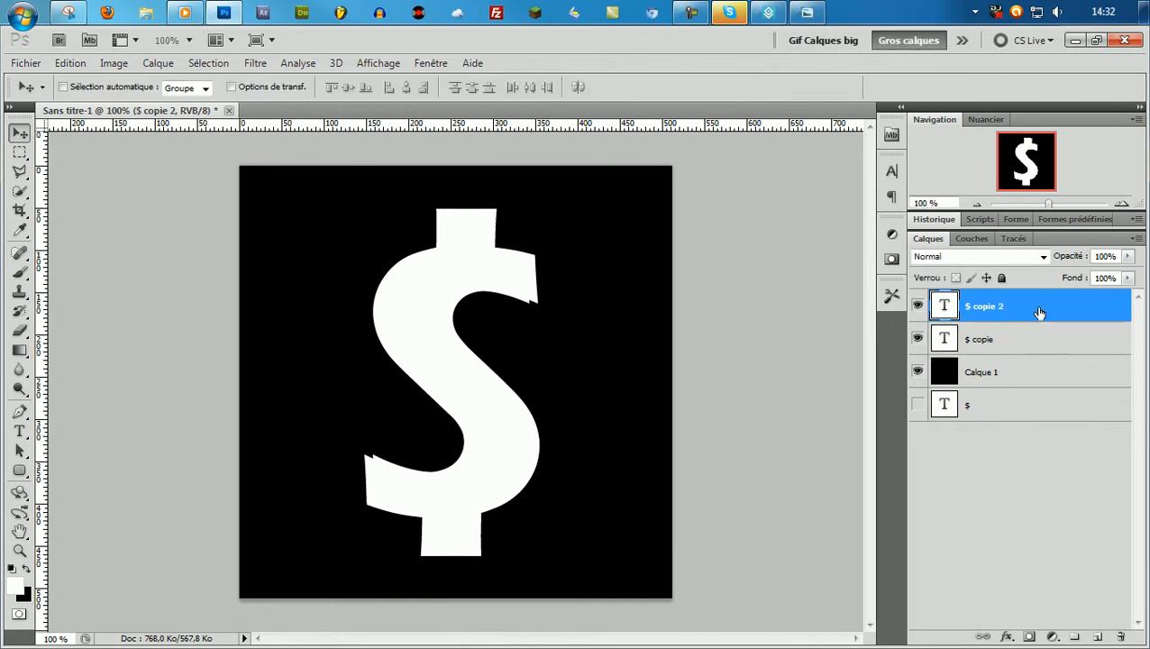
double_click(1037, 312)
click(636, 149)
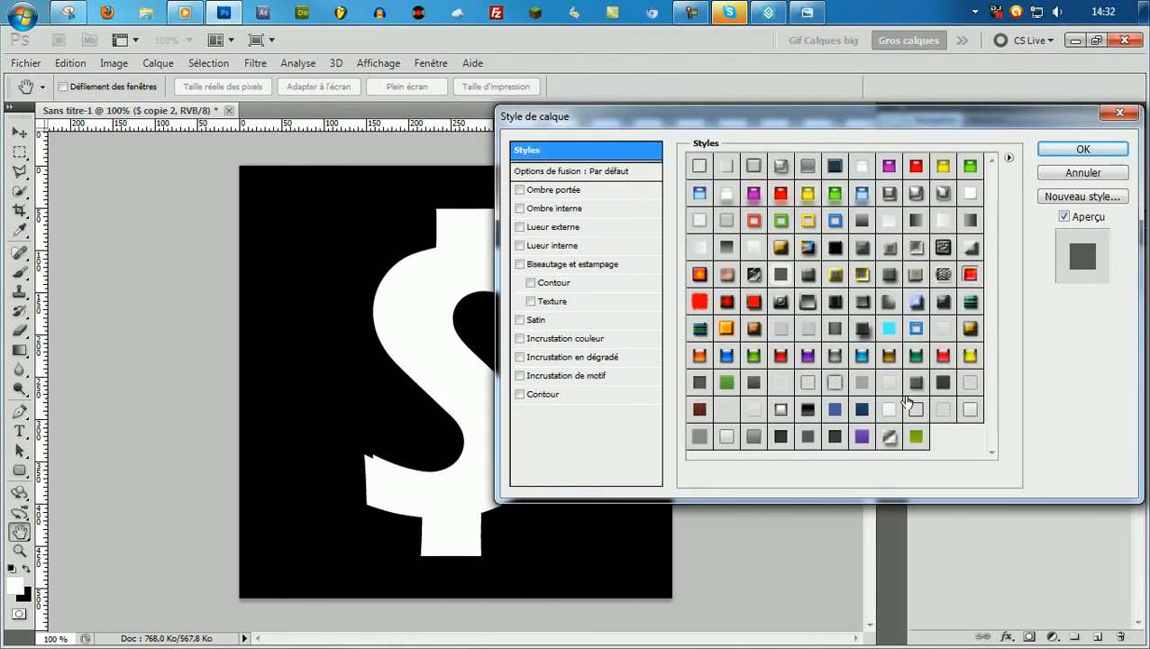
click(916, 436)
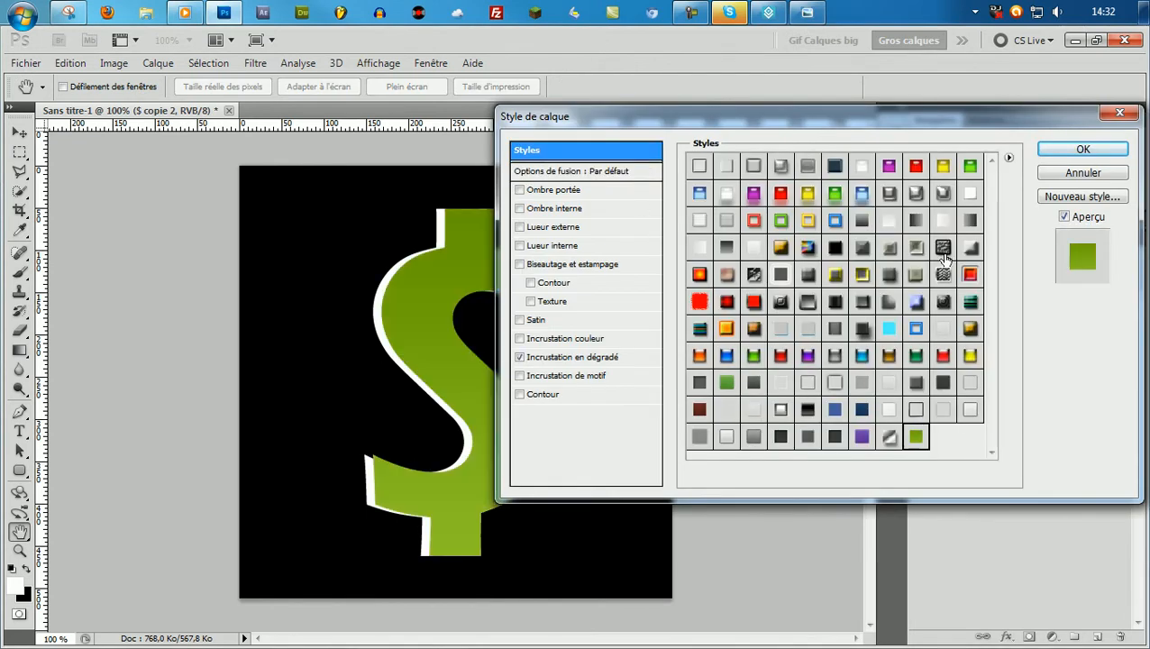
click(1081, 149)
Examine the start and end colour stops of the gradient overlay on the $ copie 2 layer
double_click(1112, 312)
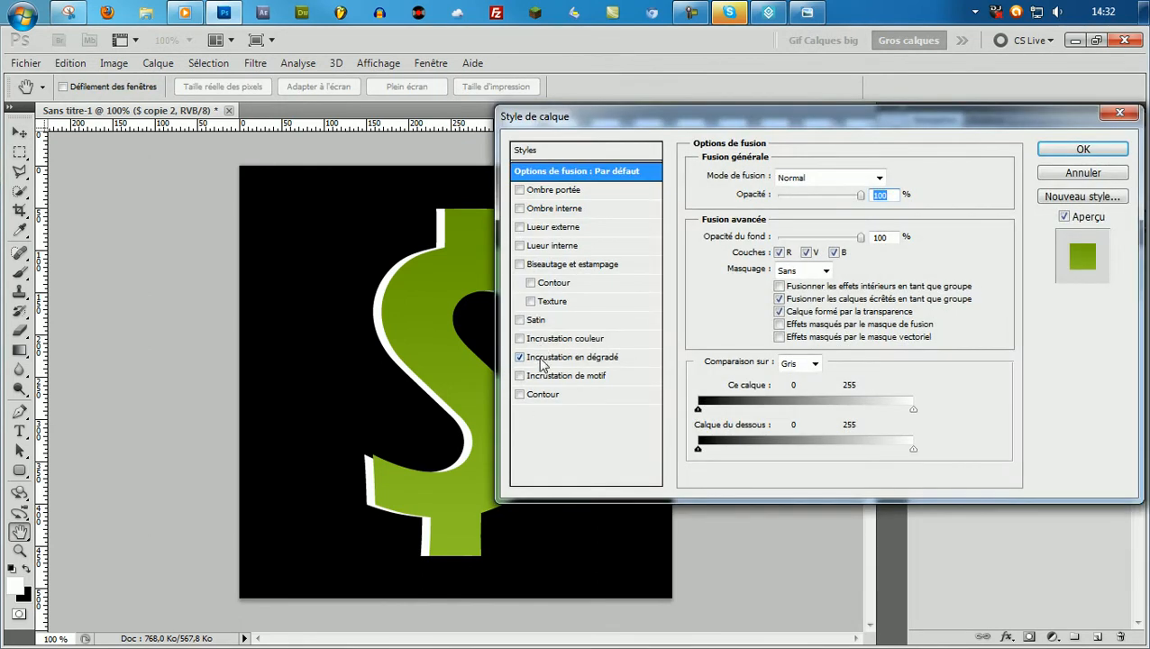
click(576, 357)
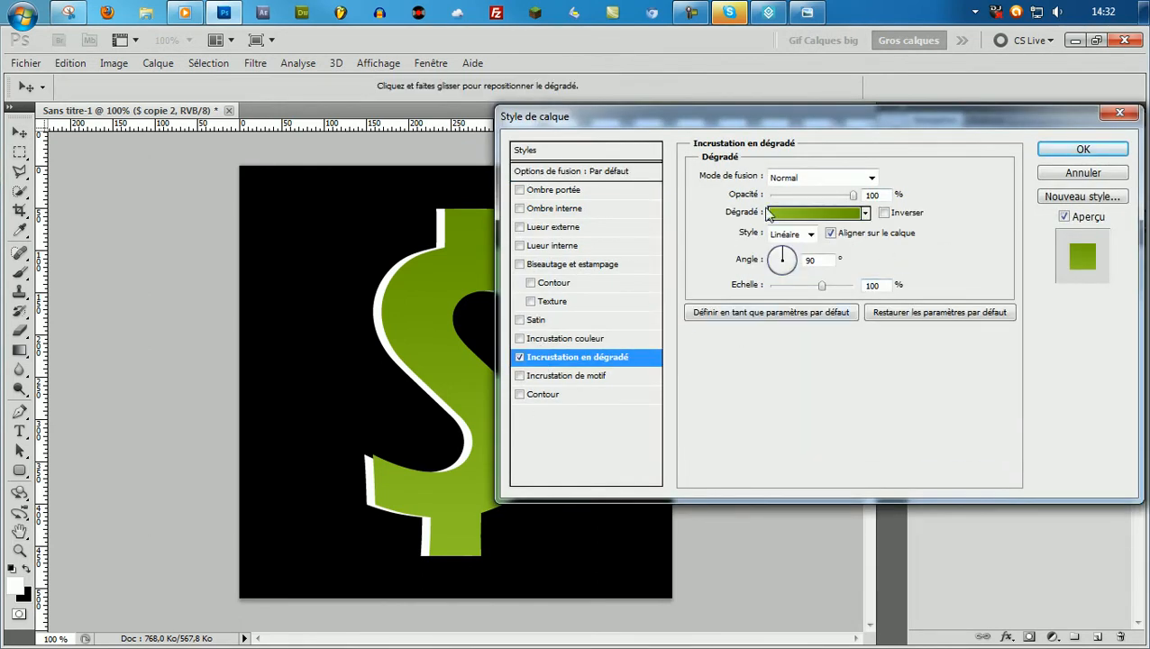
click(838, 214)
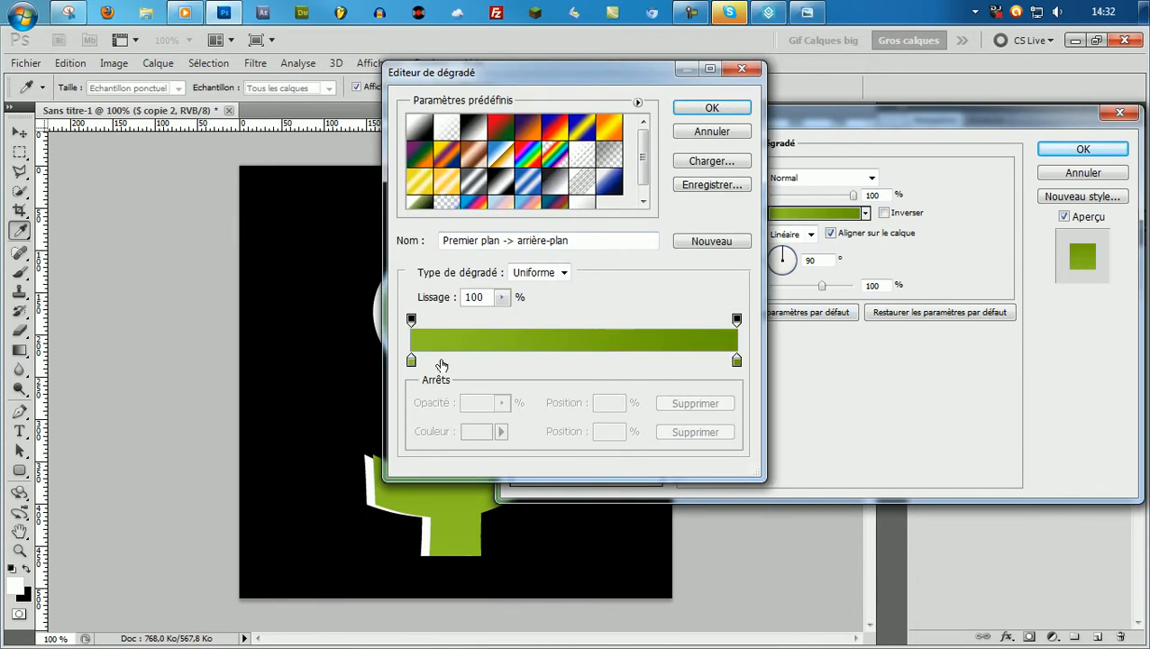
double_click(411, 360)
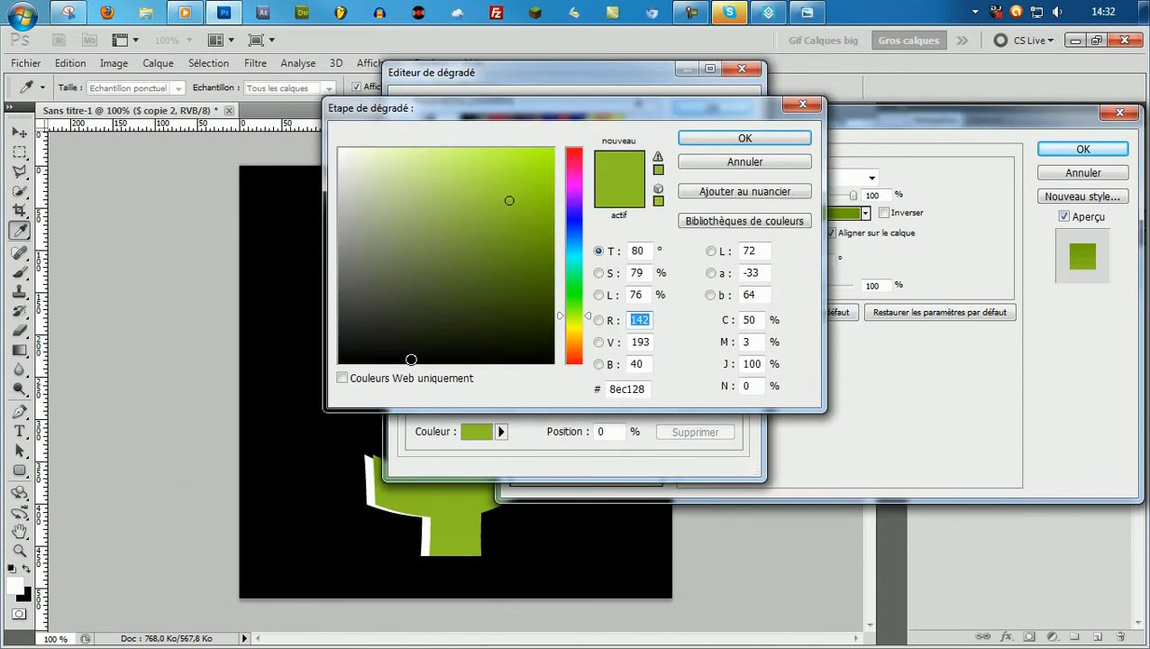
key(Return)
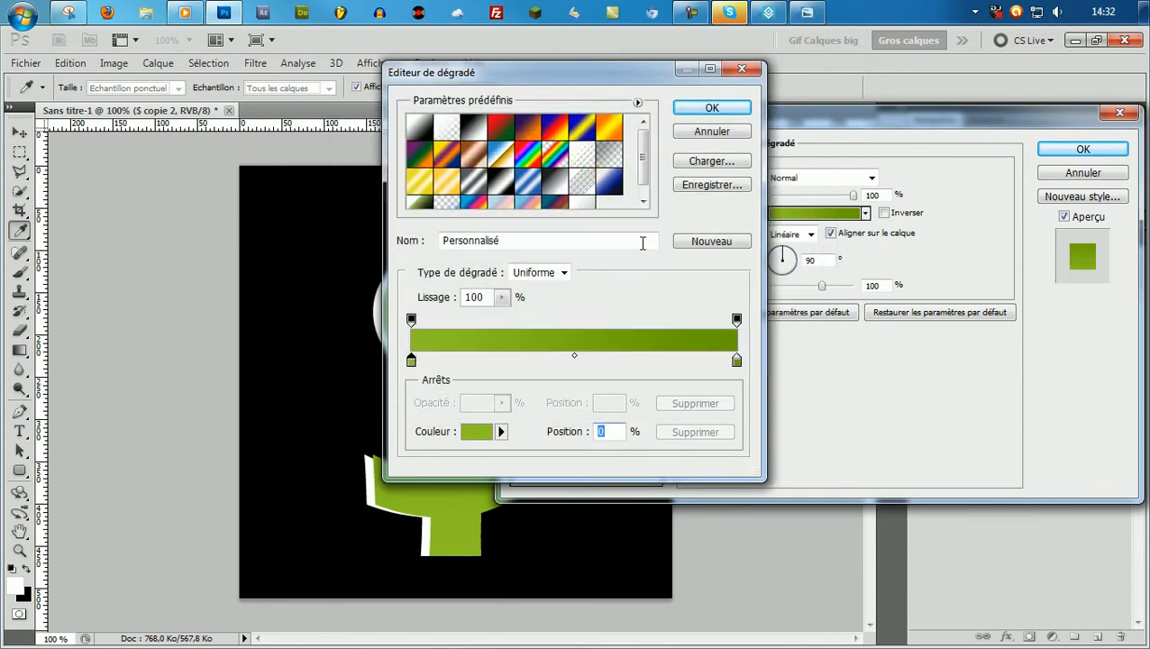
double_click(736, 361)
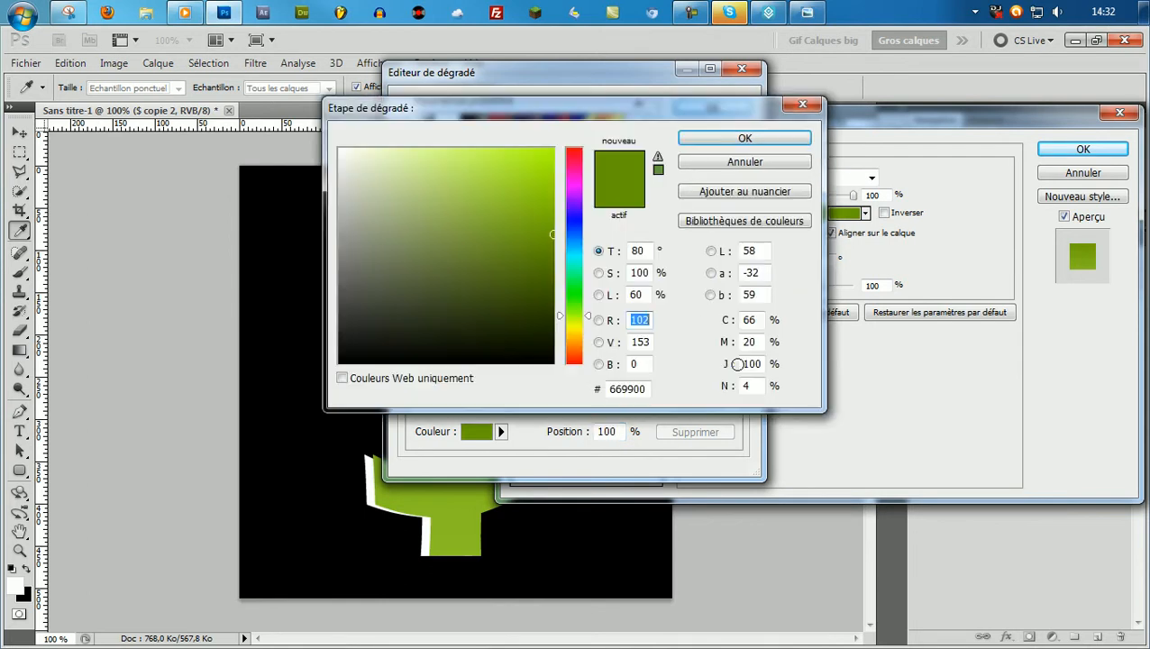
key(Return)
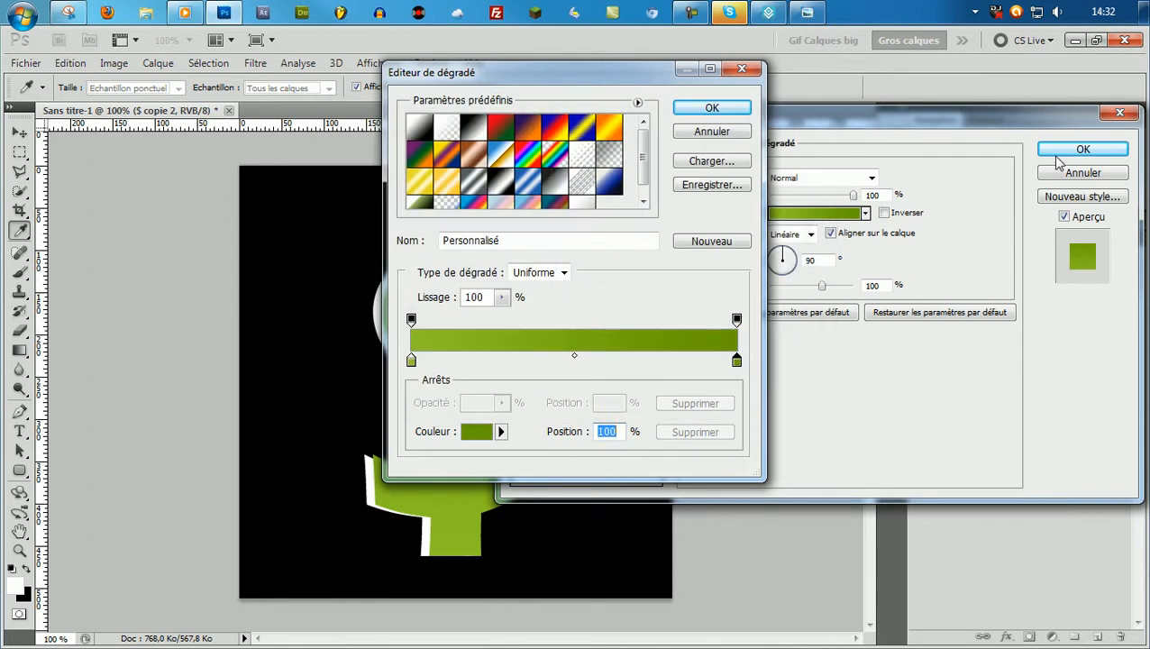
click(721, 110)
click(1077, 150)
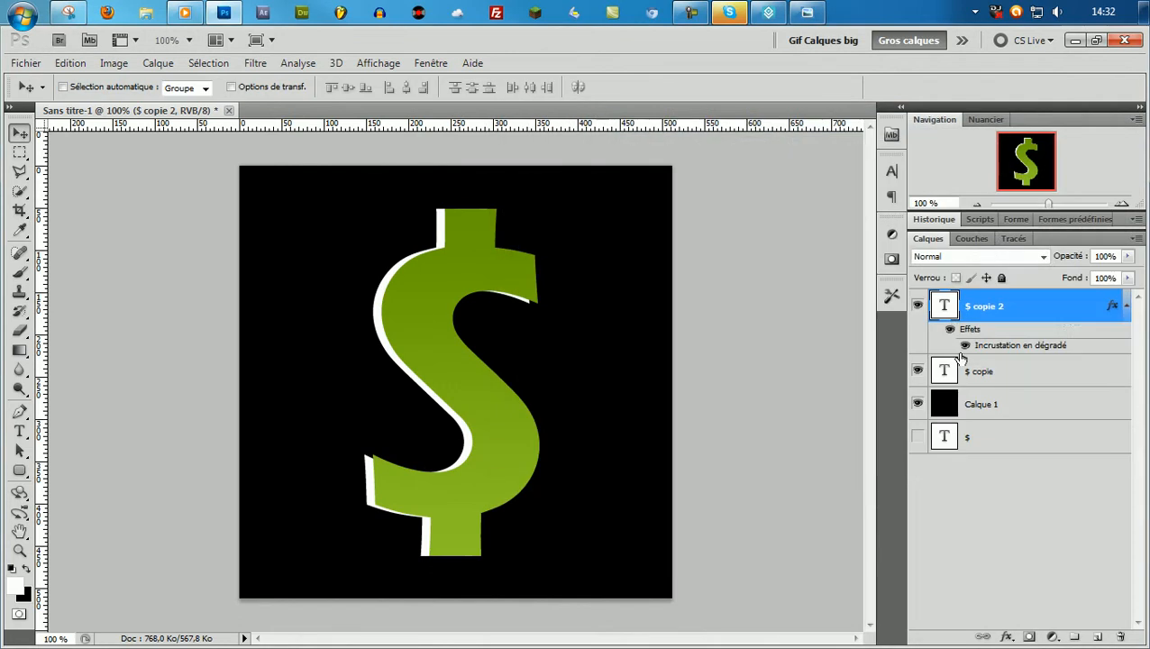
Check which part of the symbol $ copie forms and add a new empty layer directly above it
scroll(230, 309, up, 5)
scroll(710, 365, up, 4)
click(986, 372)
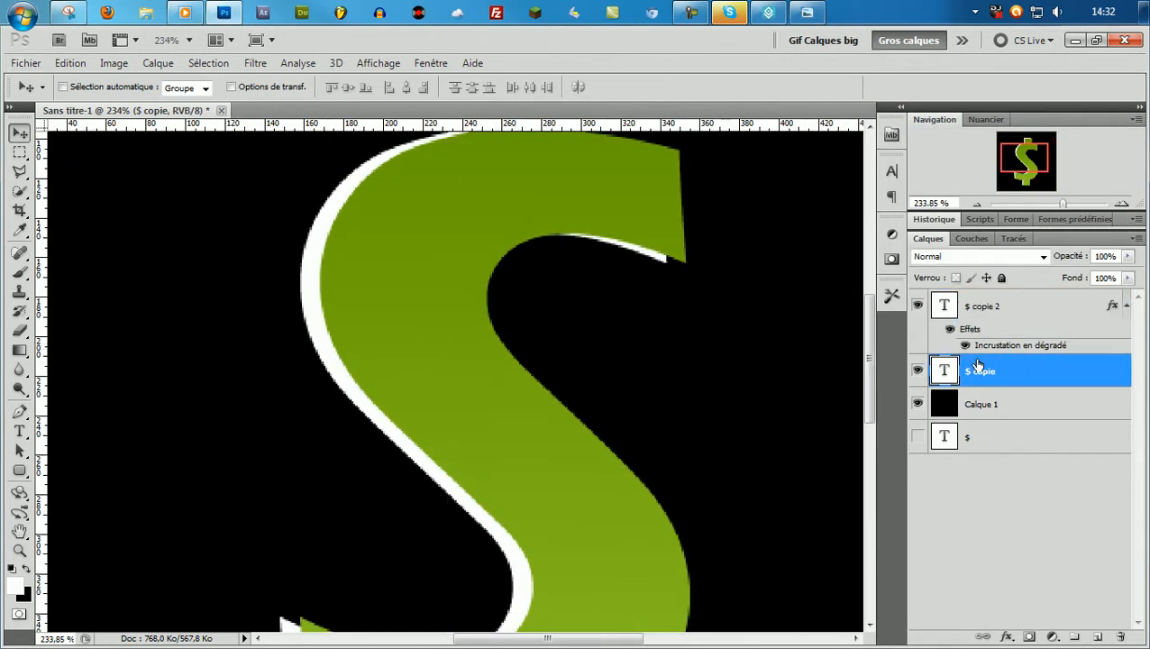
click(917, 370)
click(917, 369)
click(1097, 636)
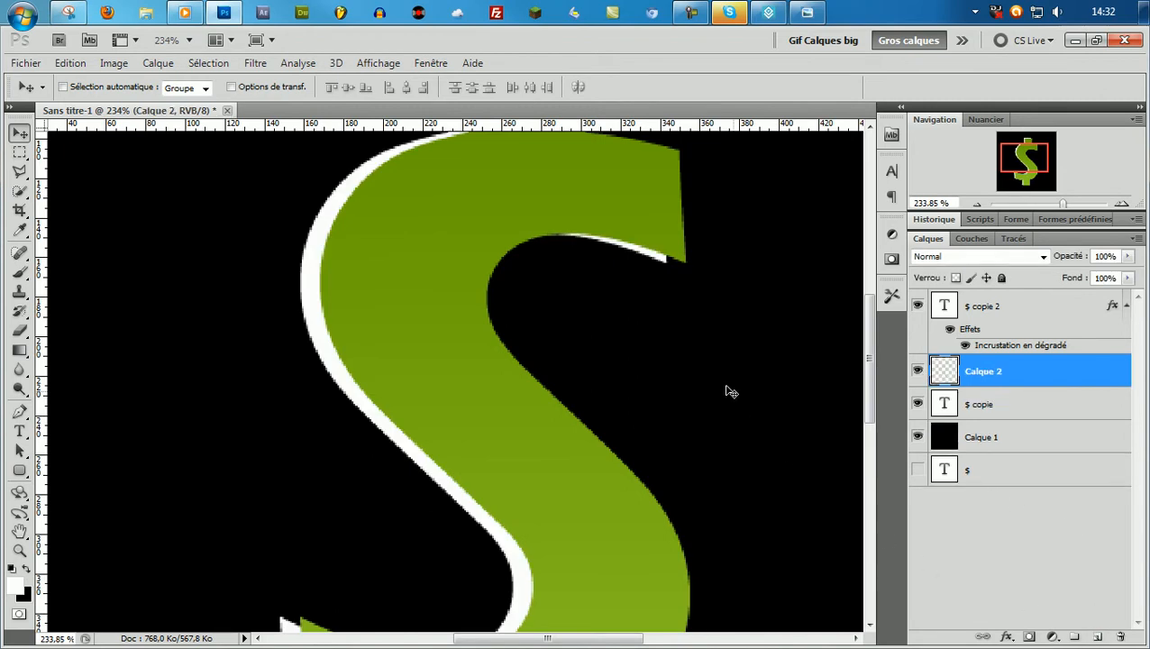
Fill the gap at the symbol's upper-right tip with white on Calque 2, using a Polygonal Lasso selection, and deselect
click(19, 191)
mouse_move(22, 177)
mouse_down()
mouse_move(133, 186)
mouse_move(94, 202)
mouse_move(117, 187)
mouse_up()
scroll(752, 197, up, 4)
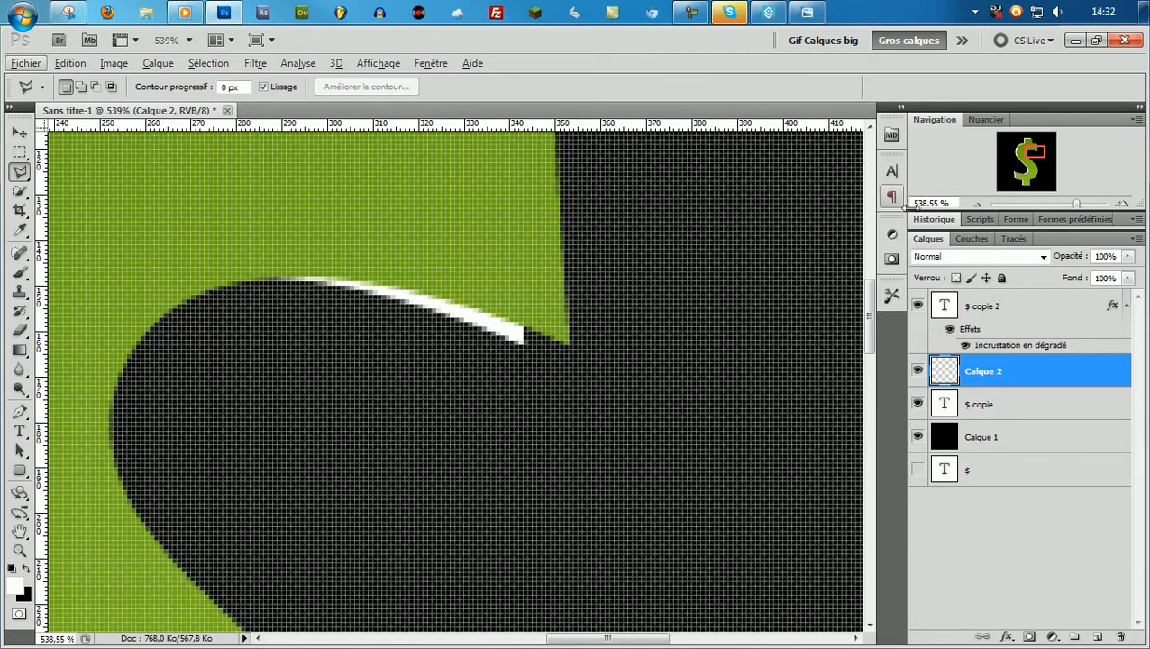
click(990, 205)
click(1086, 204)
click(976, 203)
click(976, 204)
click(977, 204)
click(976, 204)
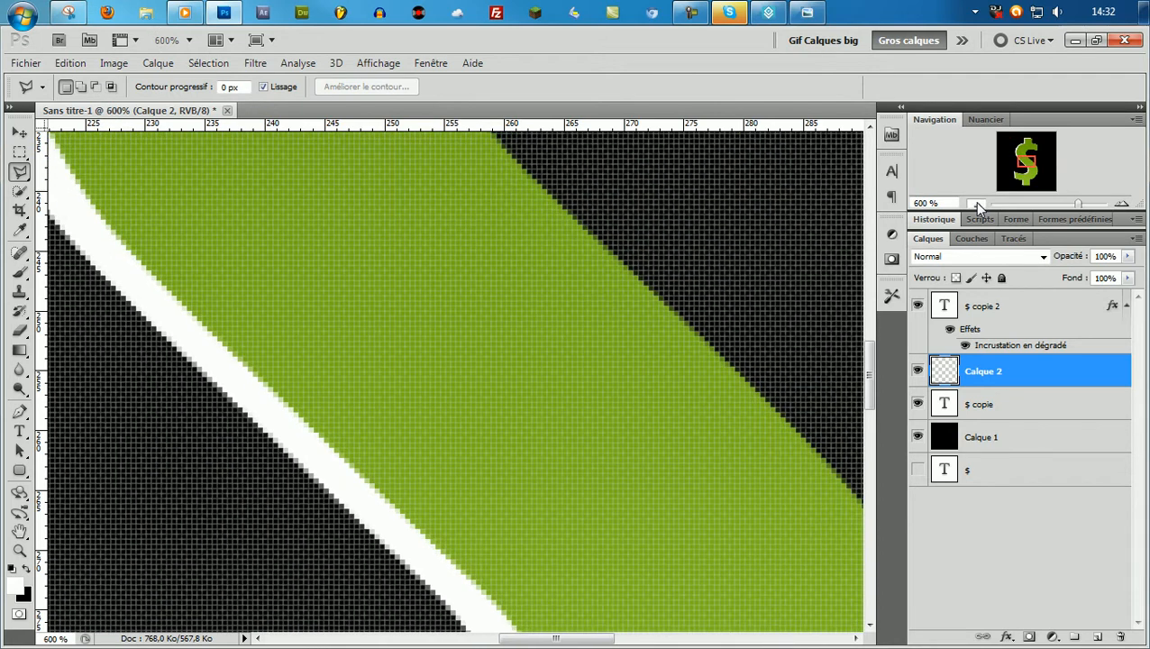
click(976, 204)
key(alt)
scroll(645, 249, up, 10)
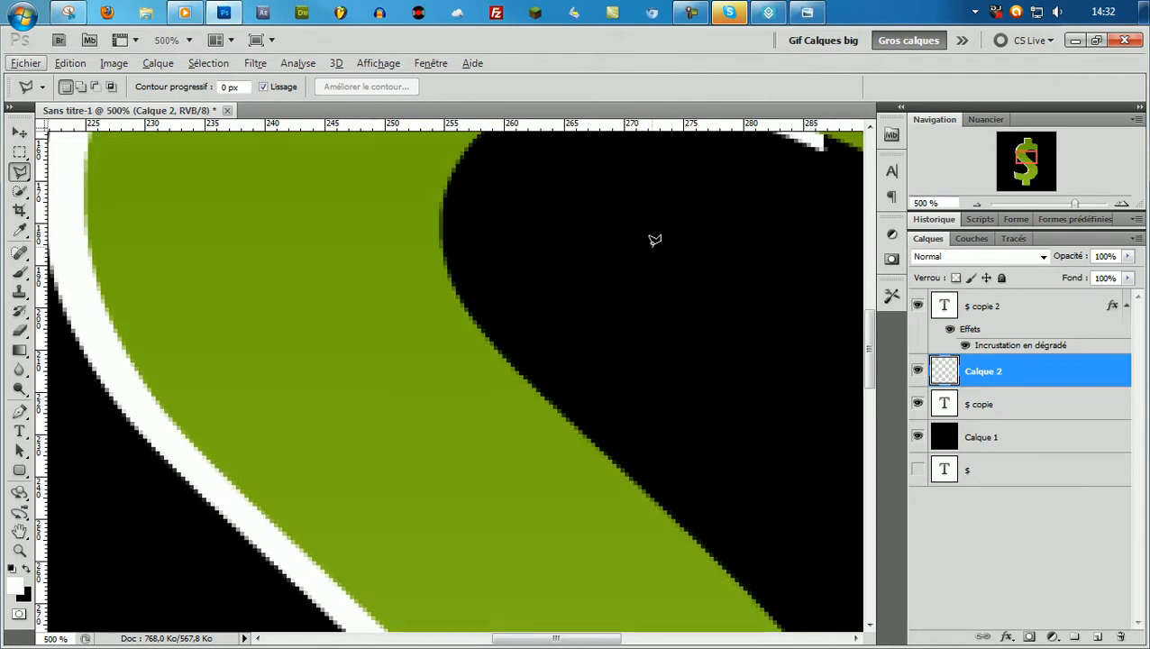
scroll(725, 266, left, 2)
scroll(726, 261, right, 6)
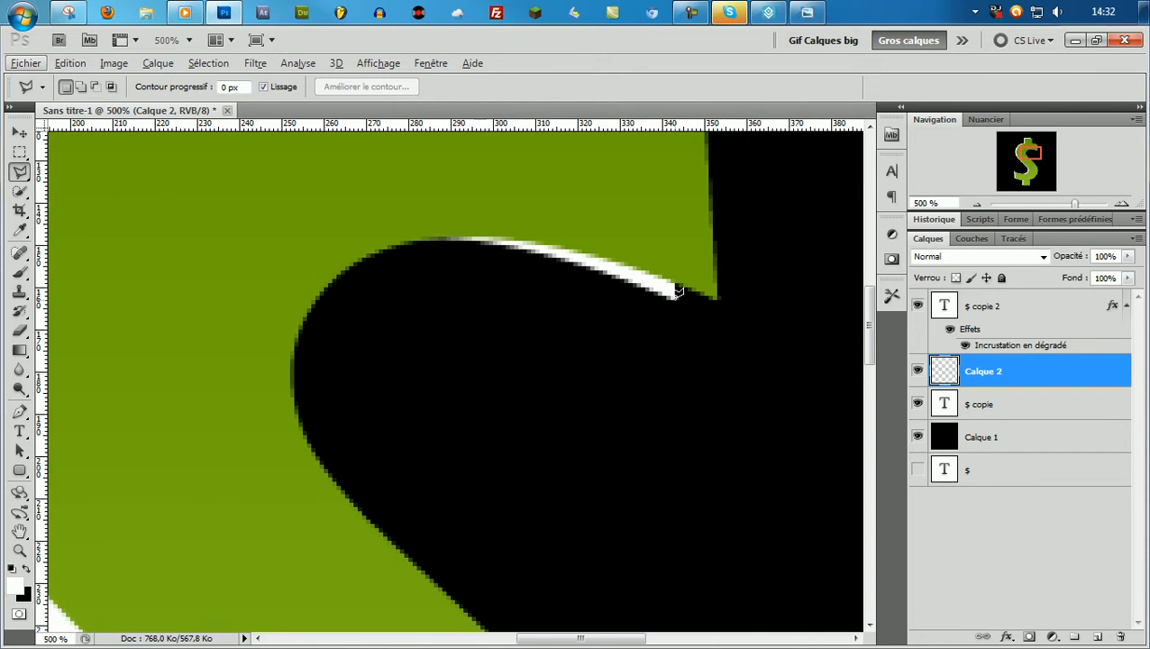
scroll(739, 328, left, 1)
scroll(738, 328, right, 5)
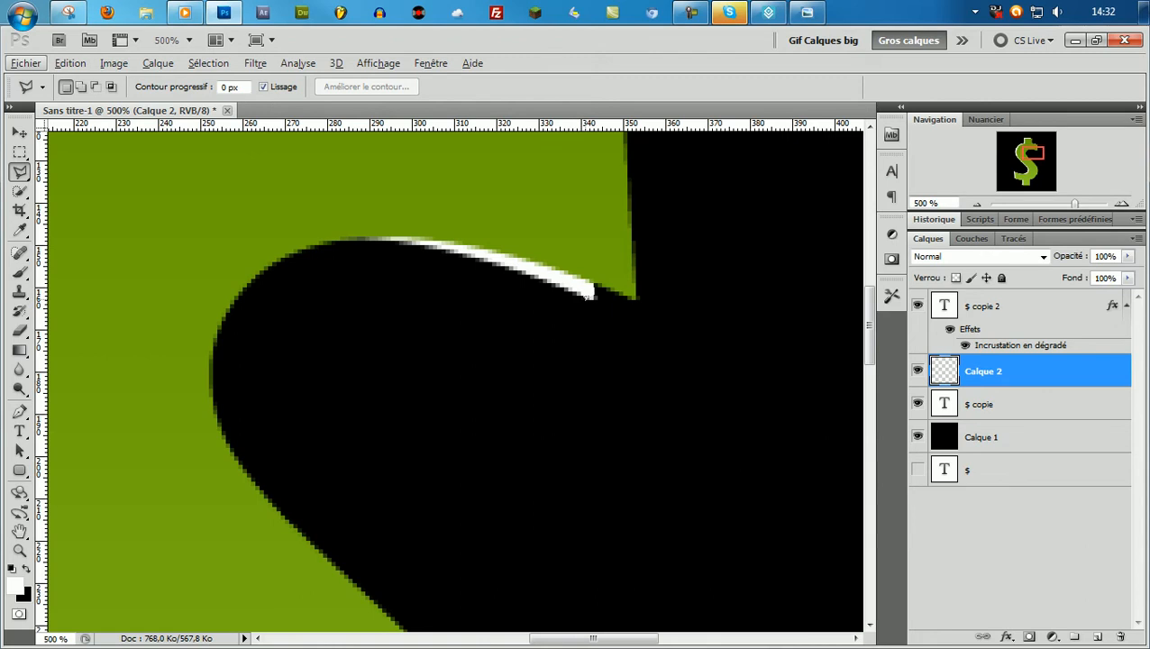
click(593, 294)
click(585, 286)
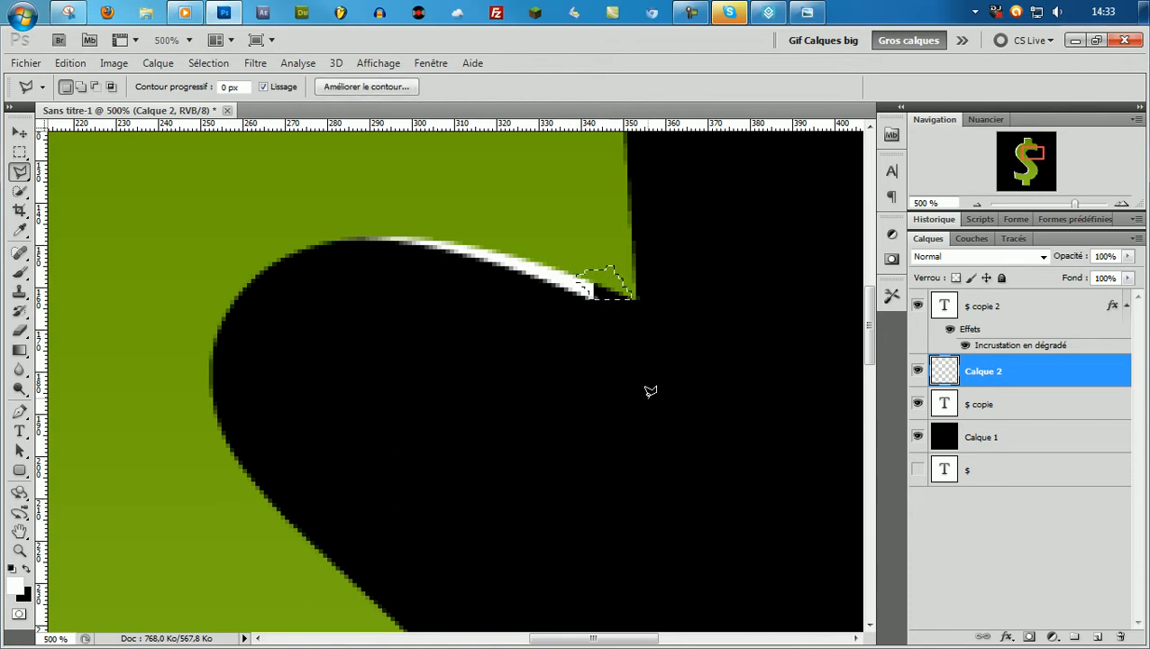
key(alt)
key(alt+BackSpace)
key(ctrl+d)
Fill the notch between the white and green corners at the symbol's lower-left tip with white on Calque 2 and deselect
scroll(647, 390, down, 3)
scroll(578, 366, up, 2)
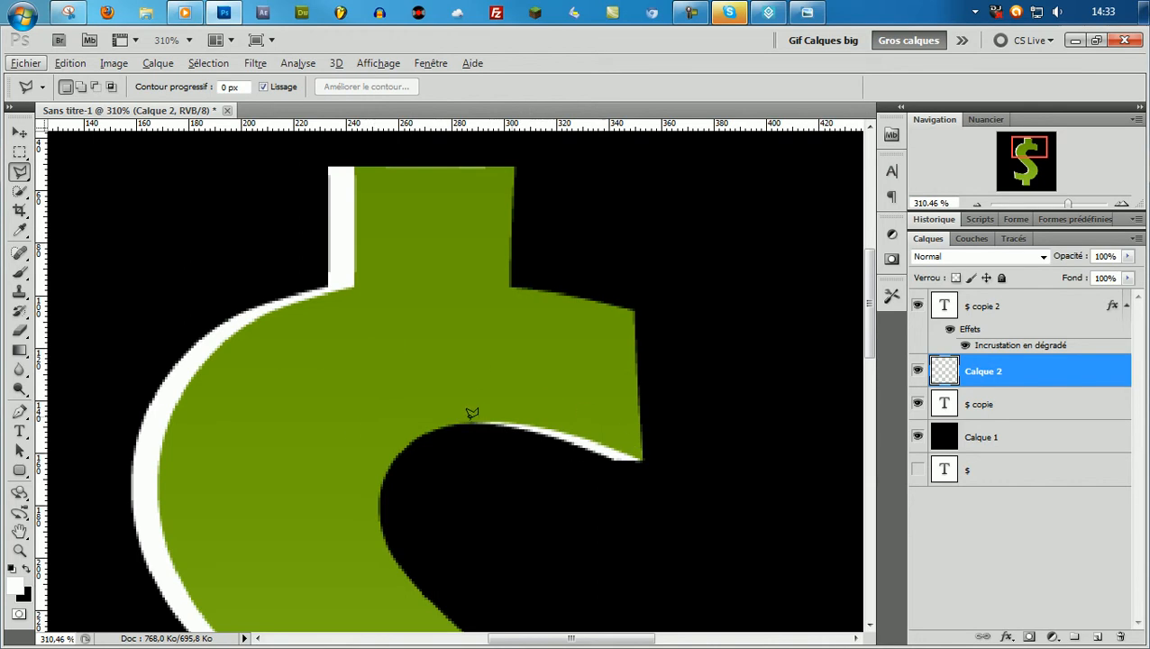
scroll(82, 277, down, 10)
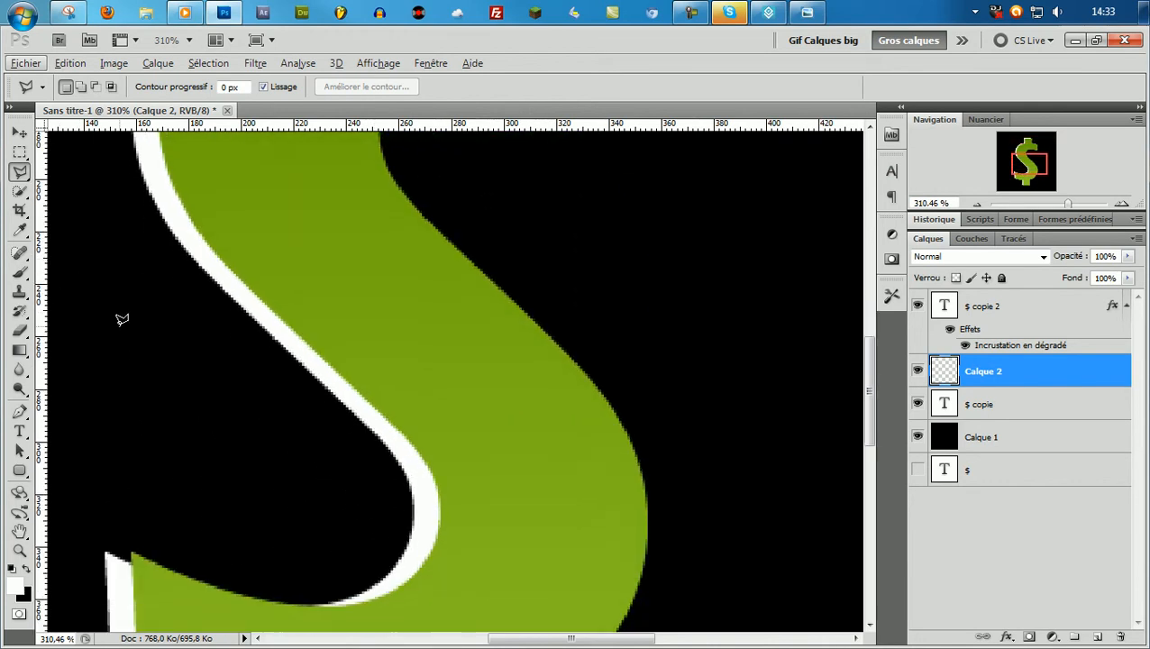
scroll(131, 325, down, 5)
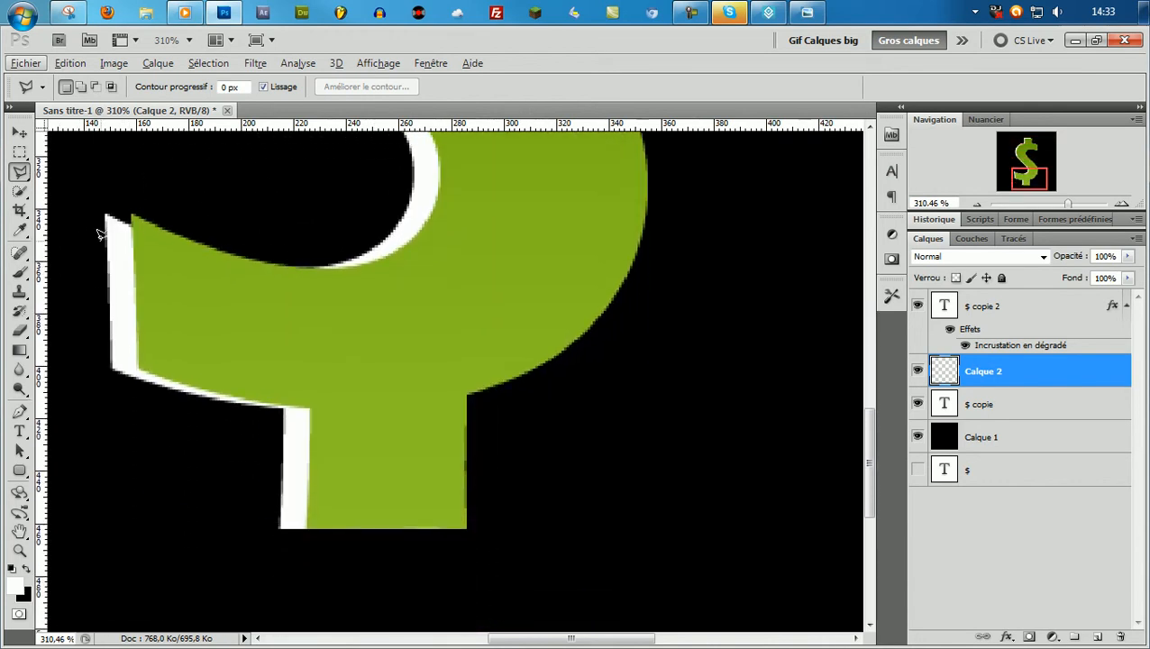
scroll(102, 232, up, 10)
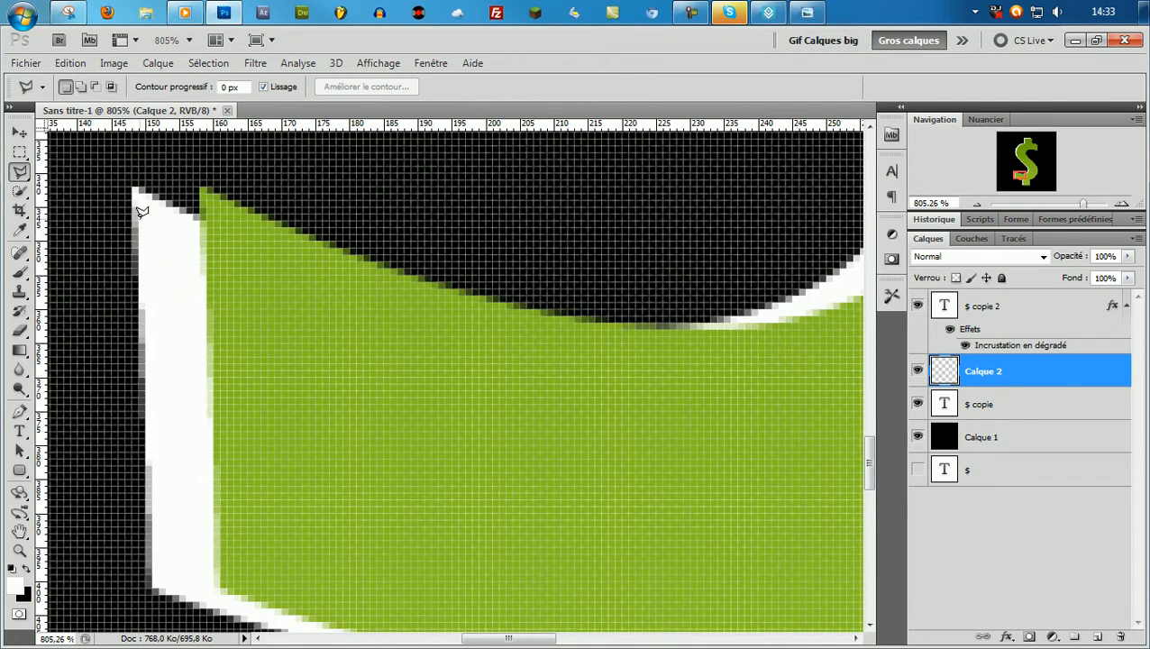
click(133, 188)
click(226, 253)
click(196, 266)
click(135, 190)
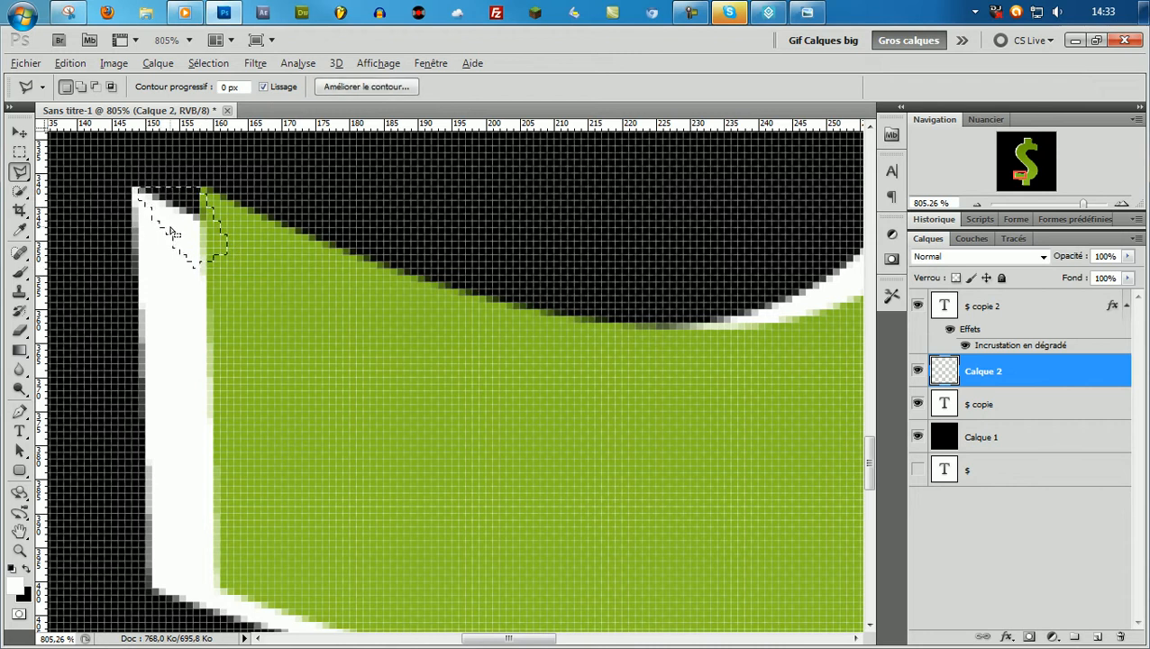
key(alt+BackSpace)
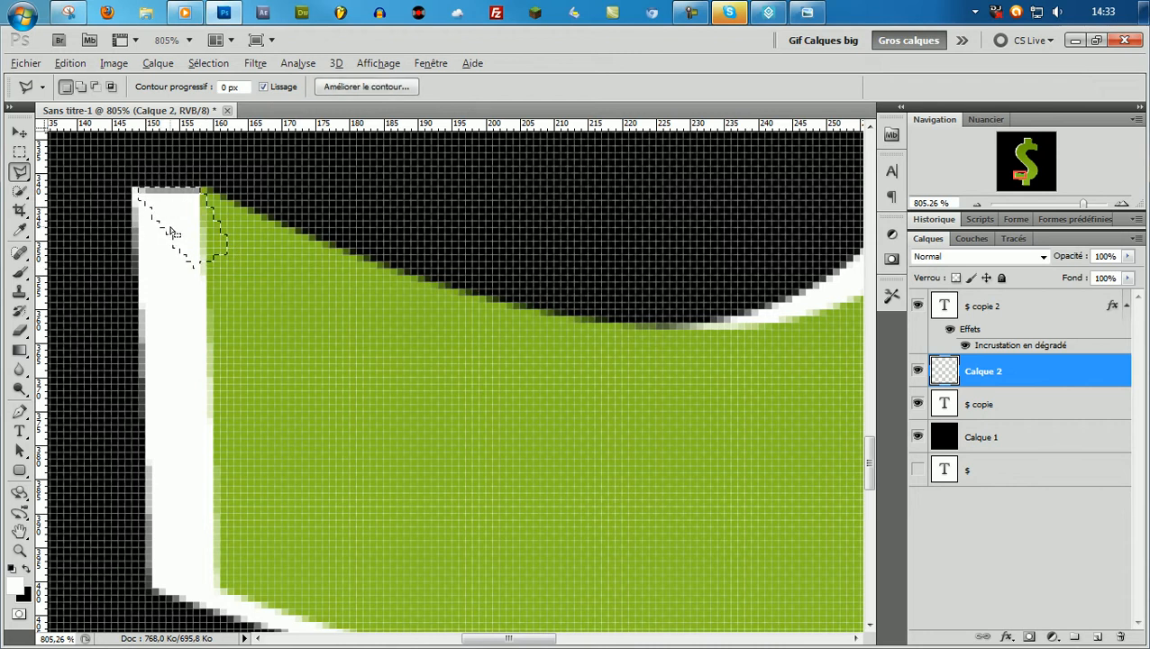
key(ctrl+d)
Merge Calque 2 with the $ copie layer and check the merged shape with the green $ copie 2 temporarily hidden
scroll(172, 218, down, 5)
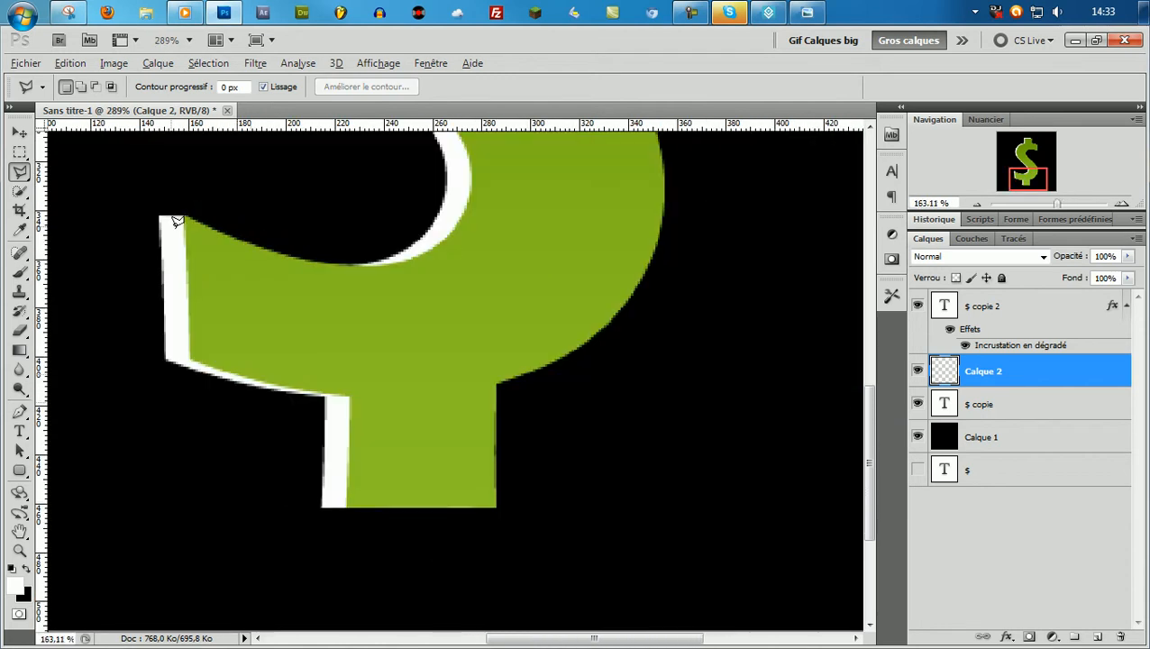
scroll(470, 264, up, 4)
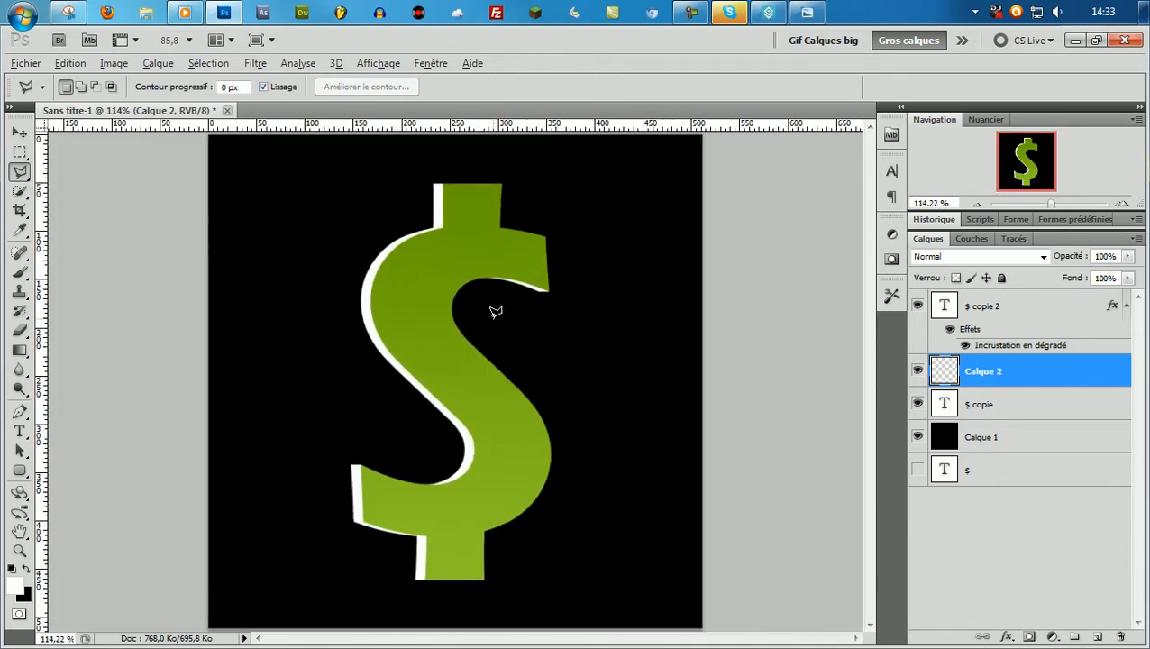
ctrl+click(1049, 406)
key(ctrl+e)
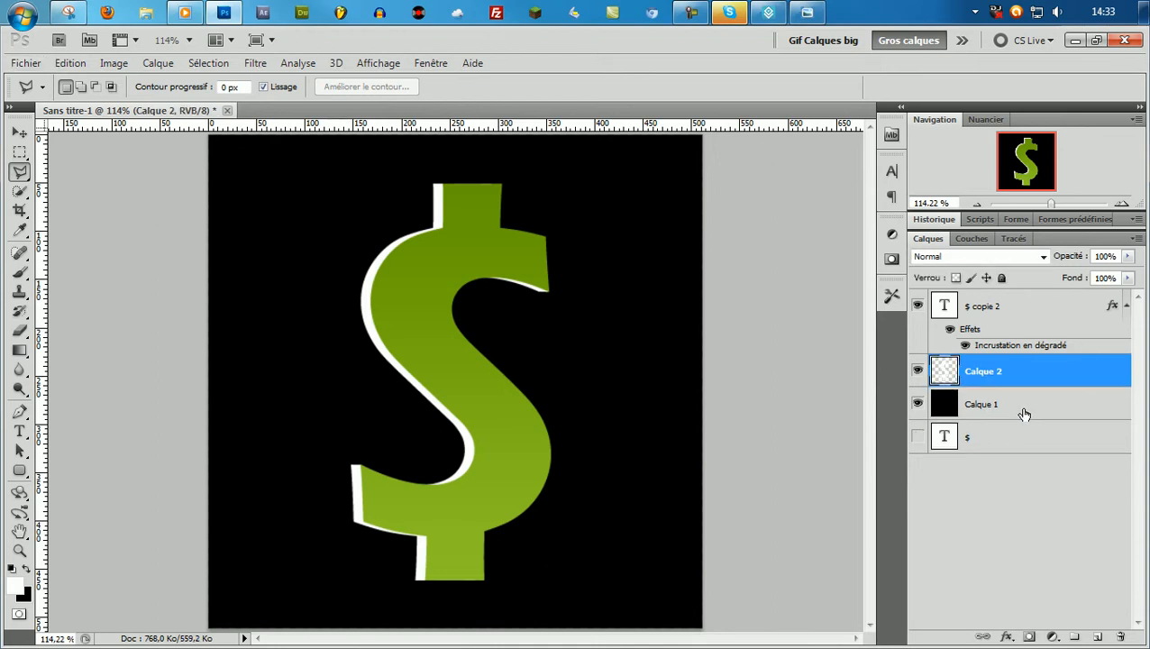
click(916, 370)
click(916, 370)
click(917, 309)
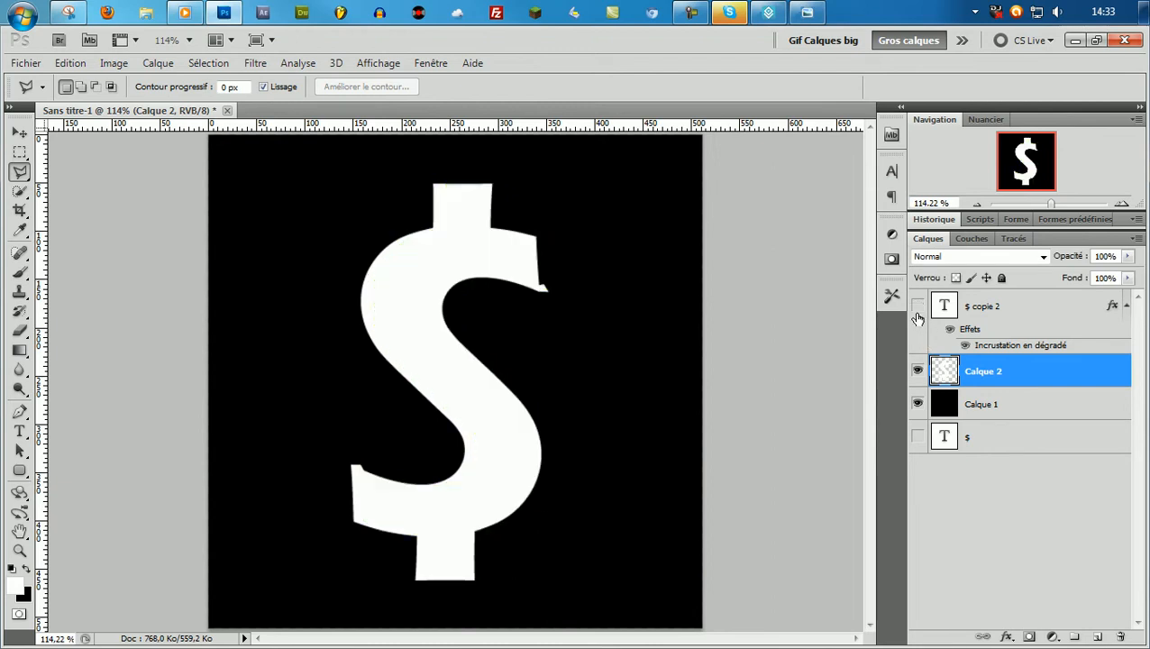
click(917, 307)
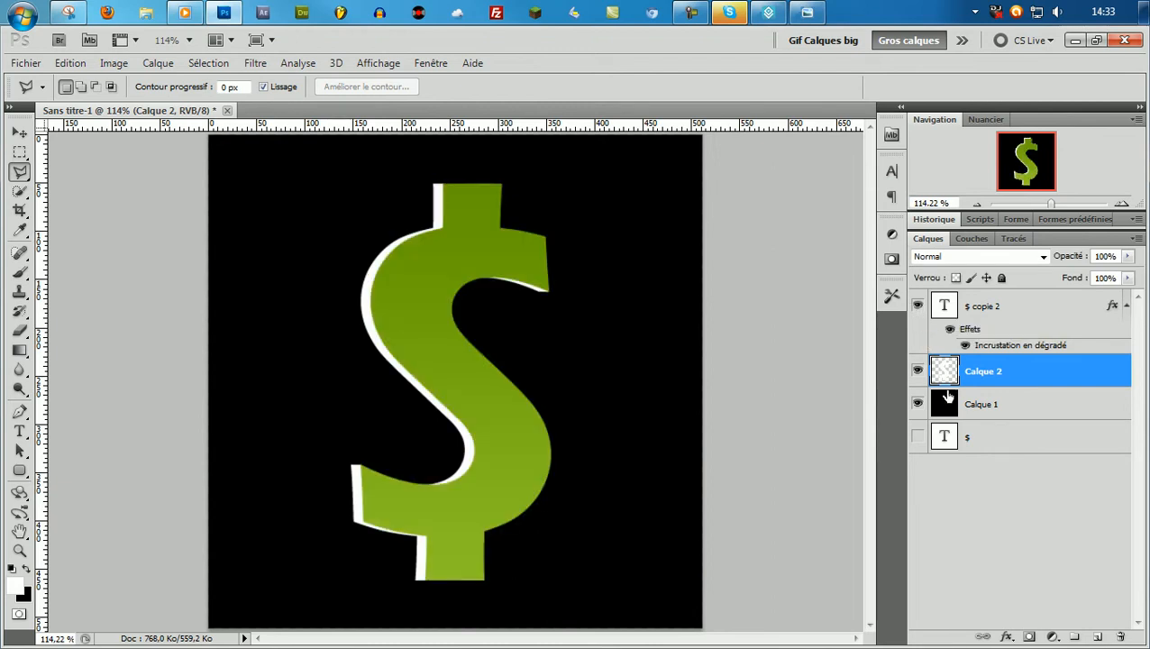
Rasterize the $ copie 2 layer with its gradient effect by merging it with a new empty layer
click(1096, 636)
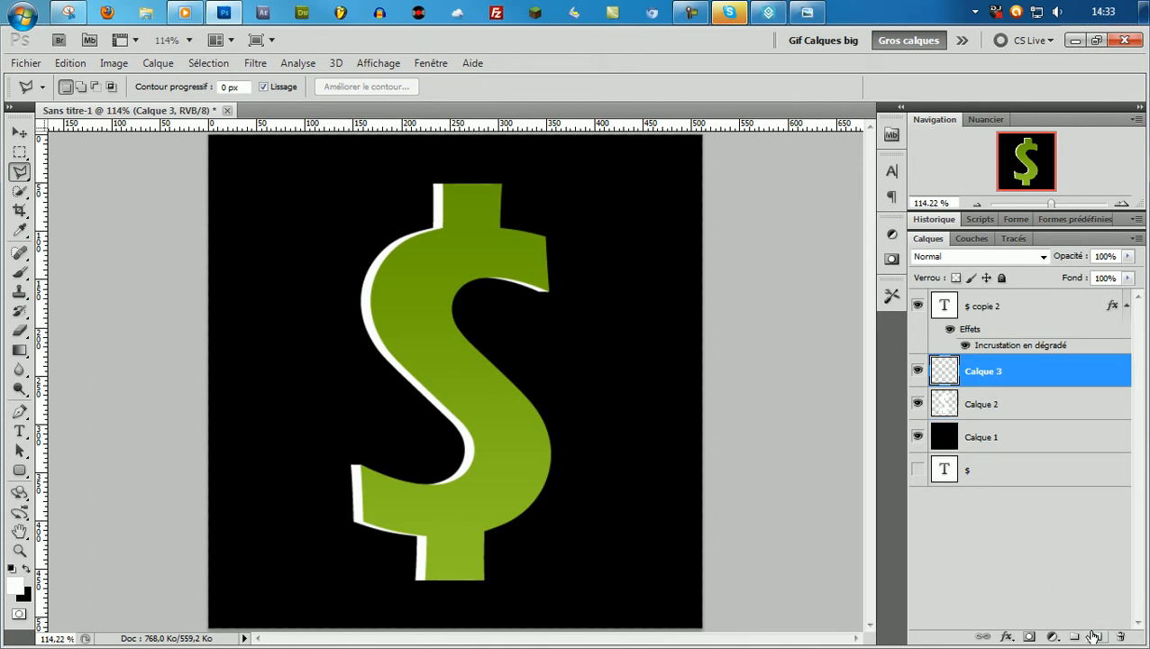
ctrl+click(981, 314)
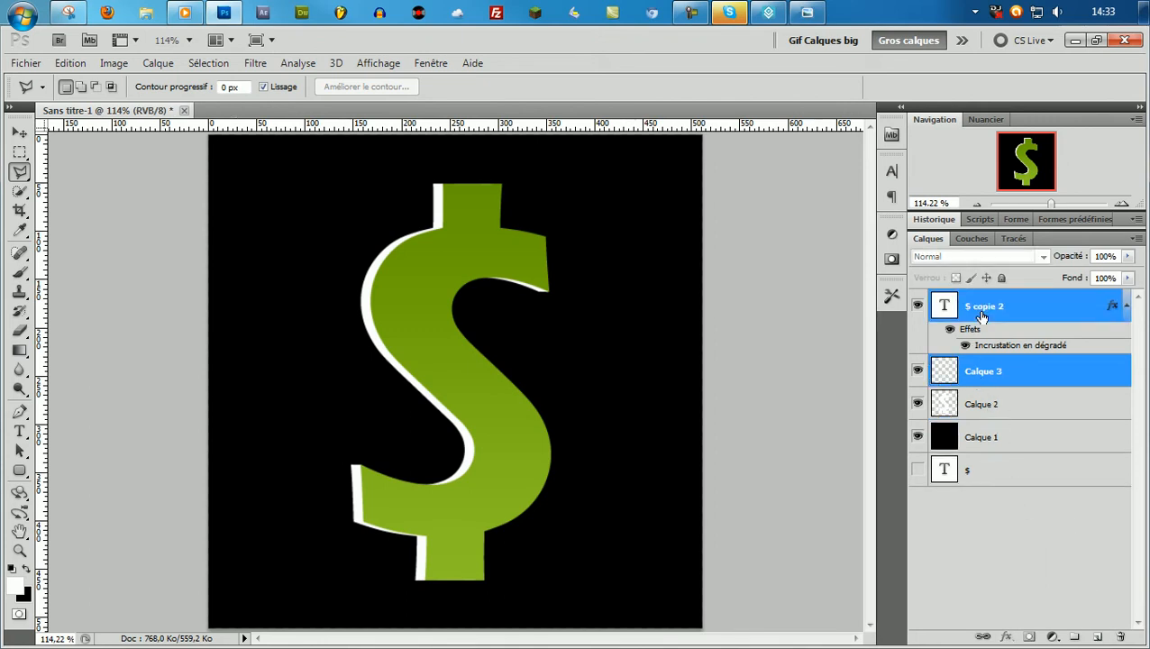
key(ctrl+e)
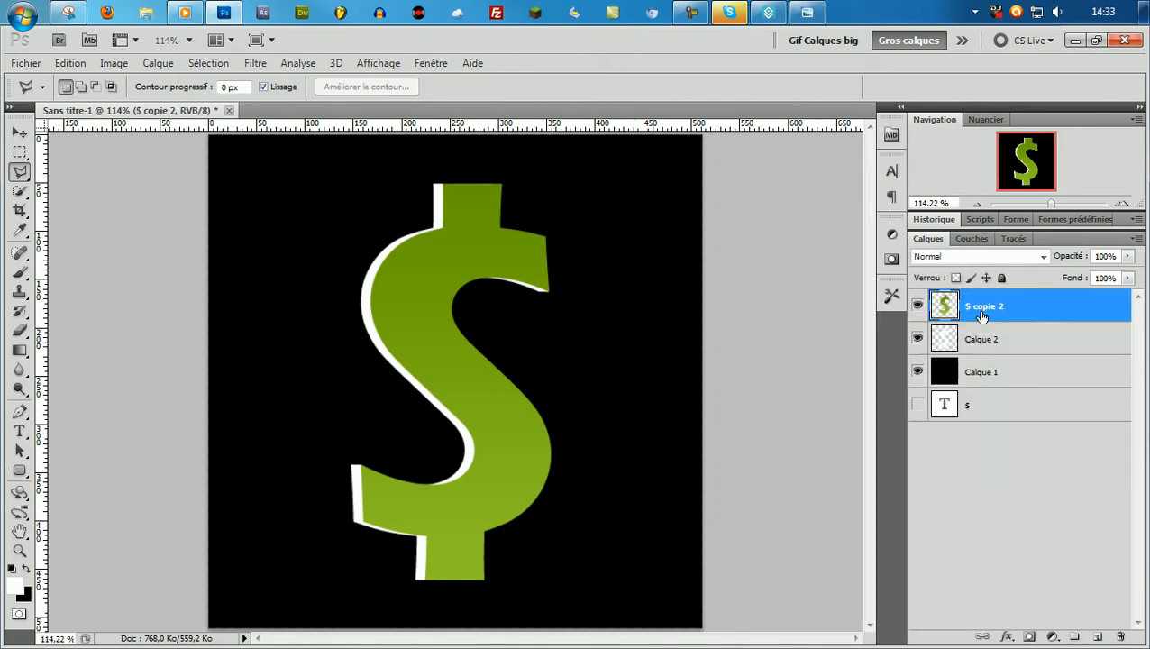
Apply the saved green gradient layer style to the white Calque 2 layer
click(1064, 349)
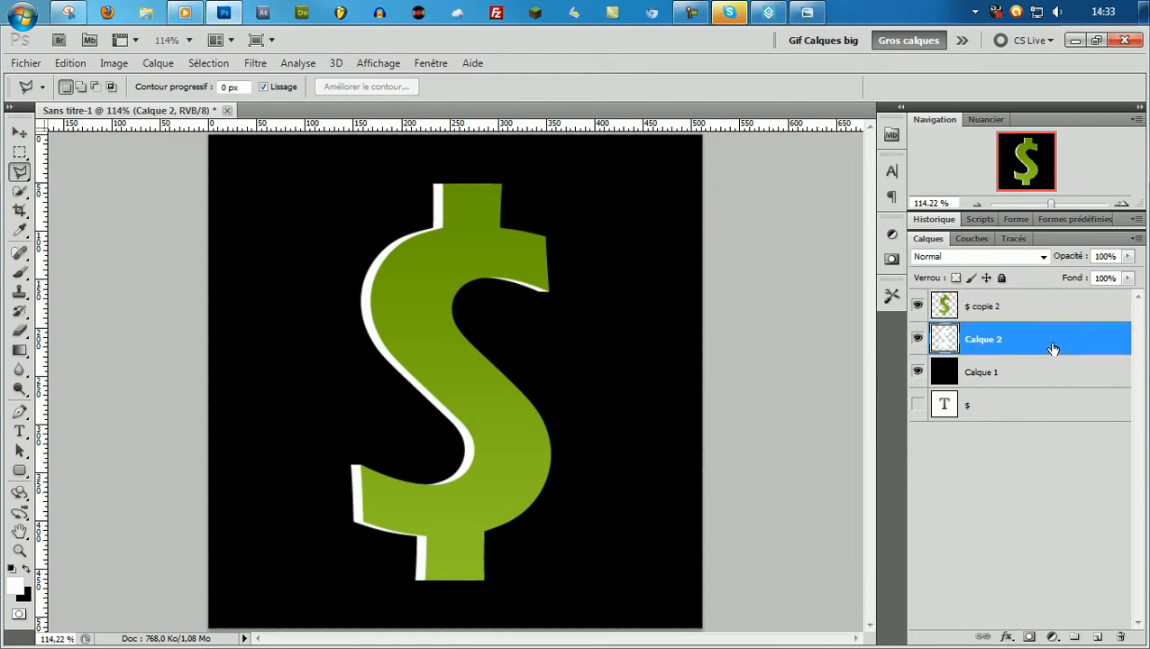
double_click(1052, 348)
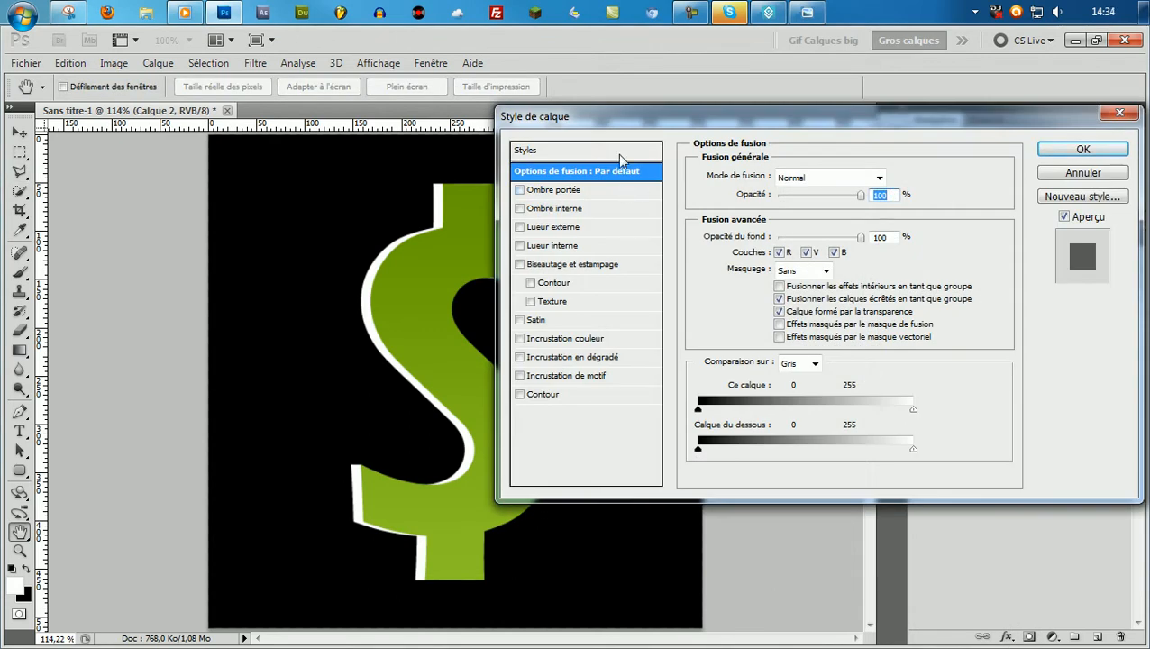
click(595, 150)
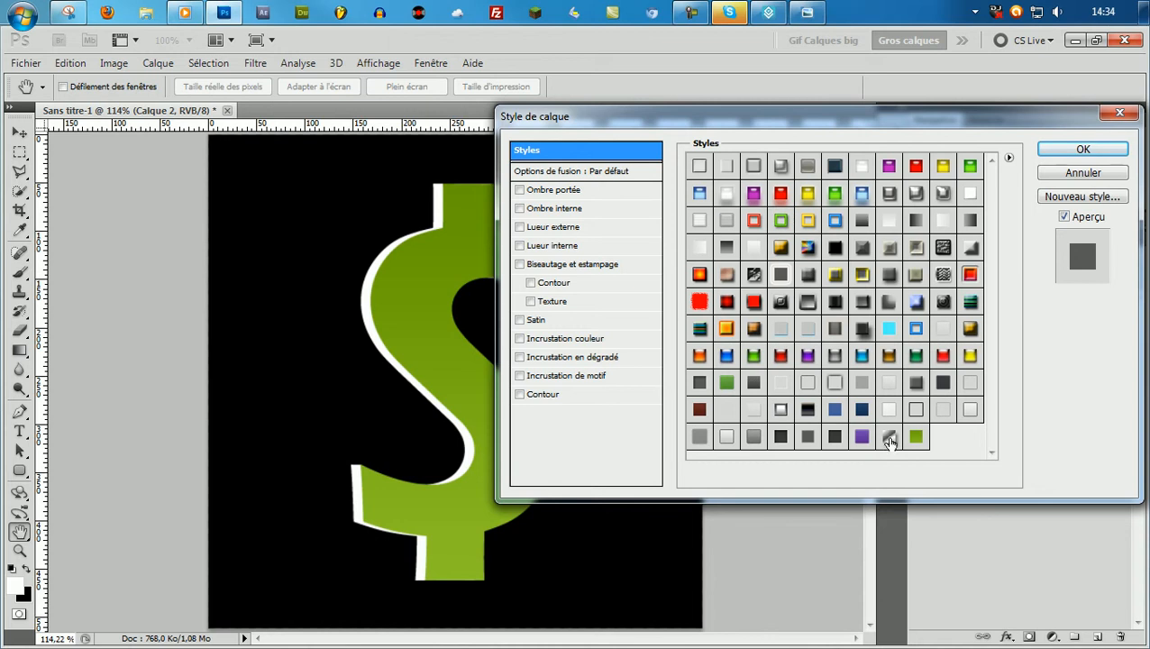
click(916, 437)
click(1080, 150)
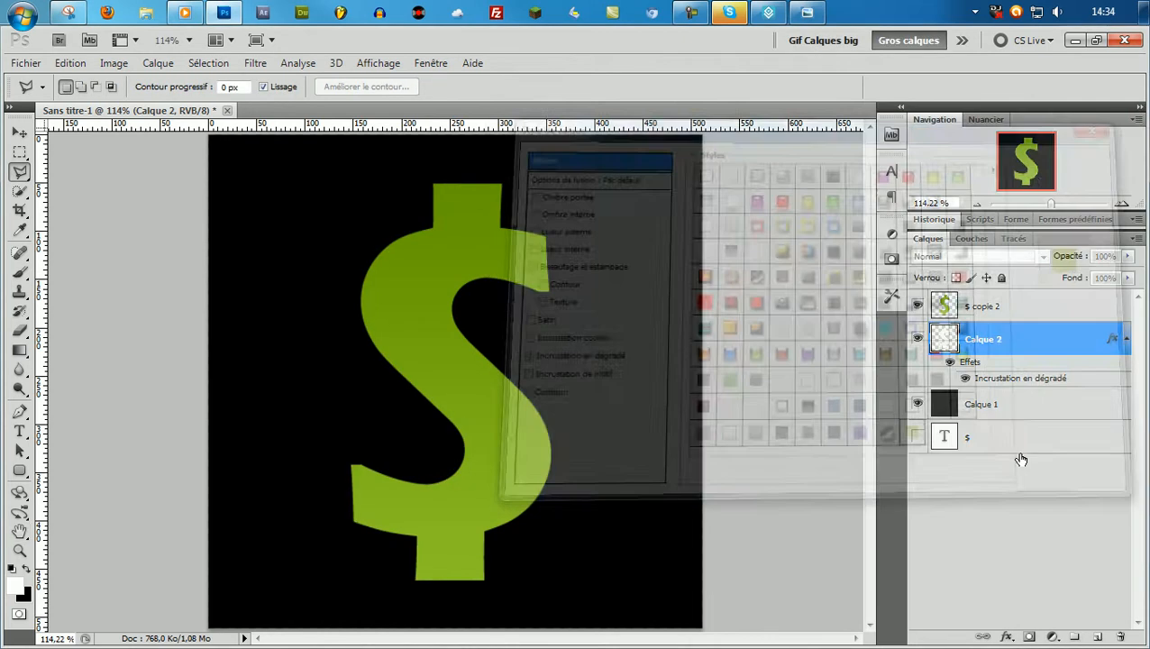
Flatten the gradient effect of Calque 2 by merging it with a new empty layer above it
click(1097, 637)
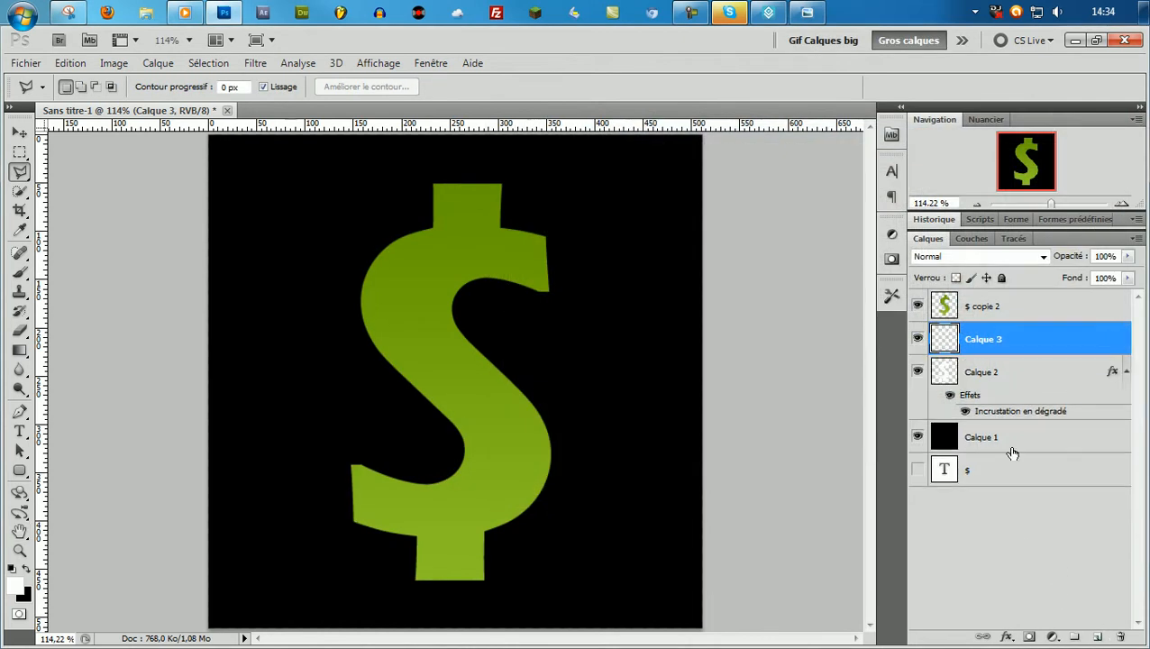
shift+click(1008, 386)
key(ctrl+e)
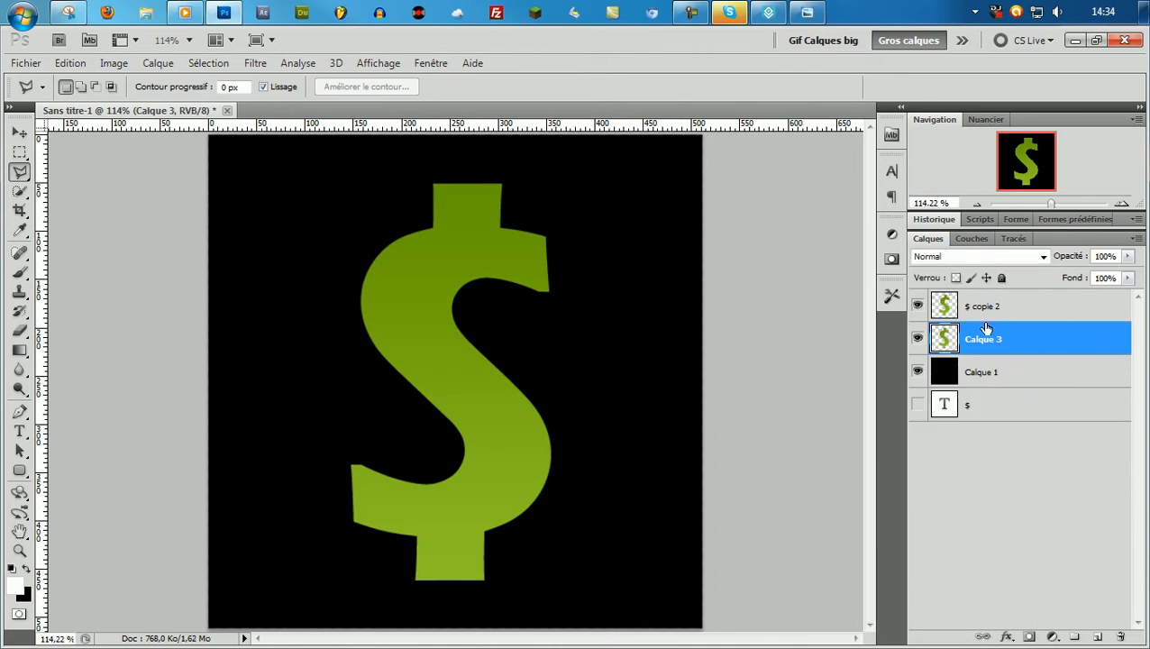
Check which part of the symbol $ copie 2 and Calque 3 each form by temporarily hiding them
click(932, 309)
click(918, 307)
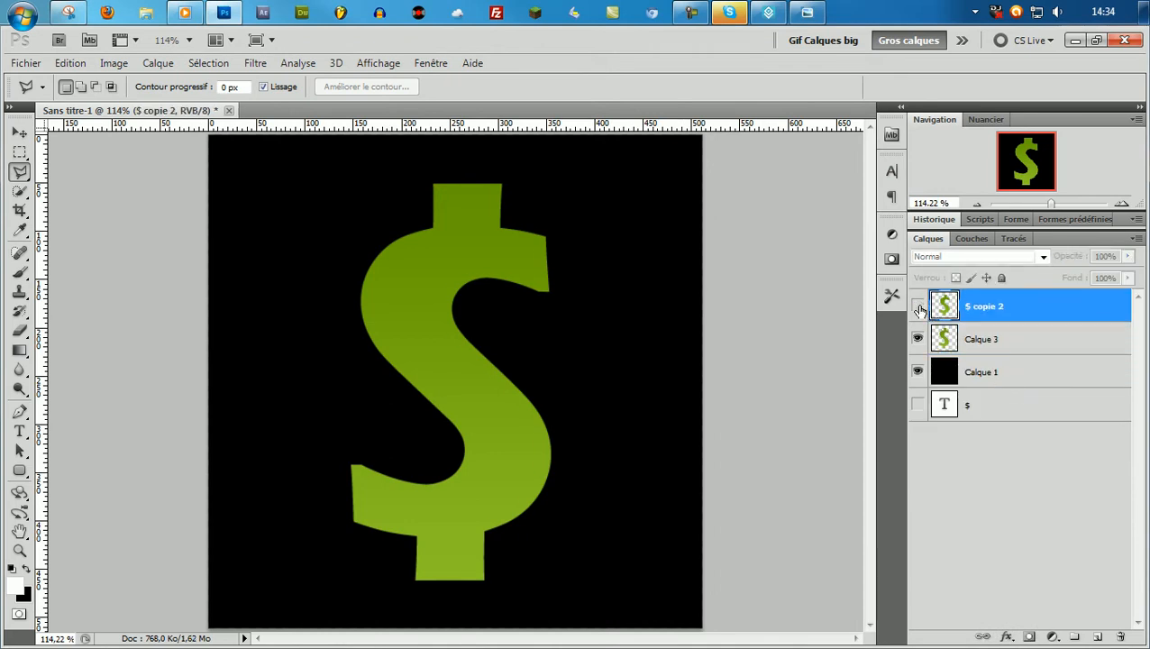
click(918, 307)
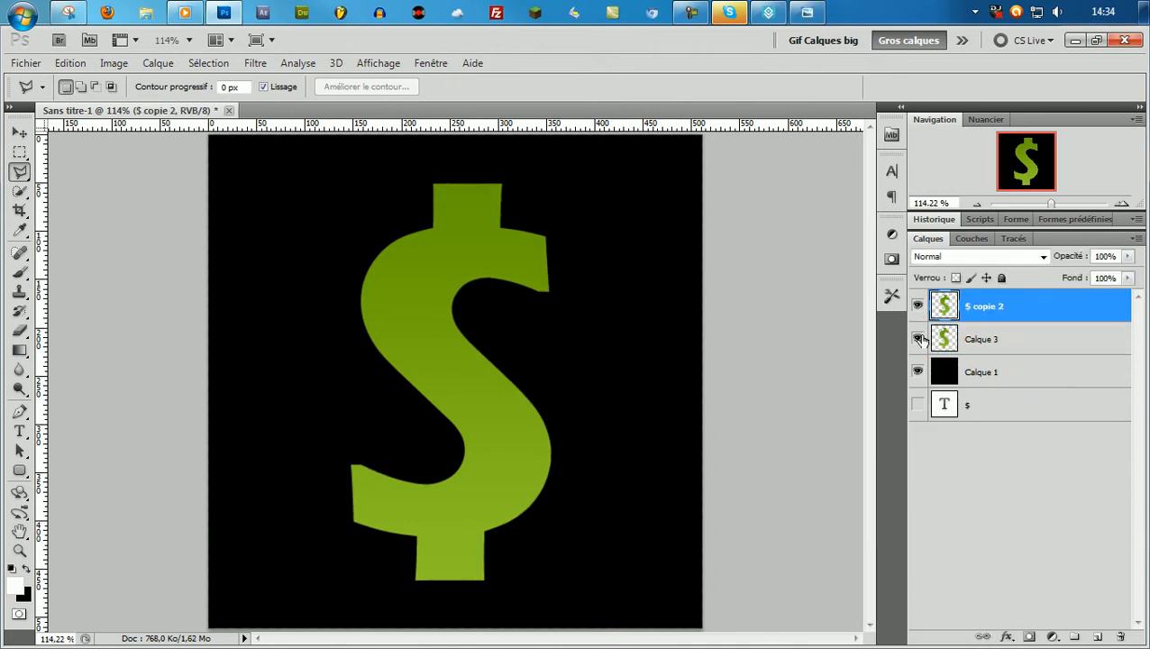
click(919, 338)
click(919, 339)
click(1009, 341)
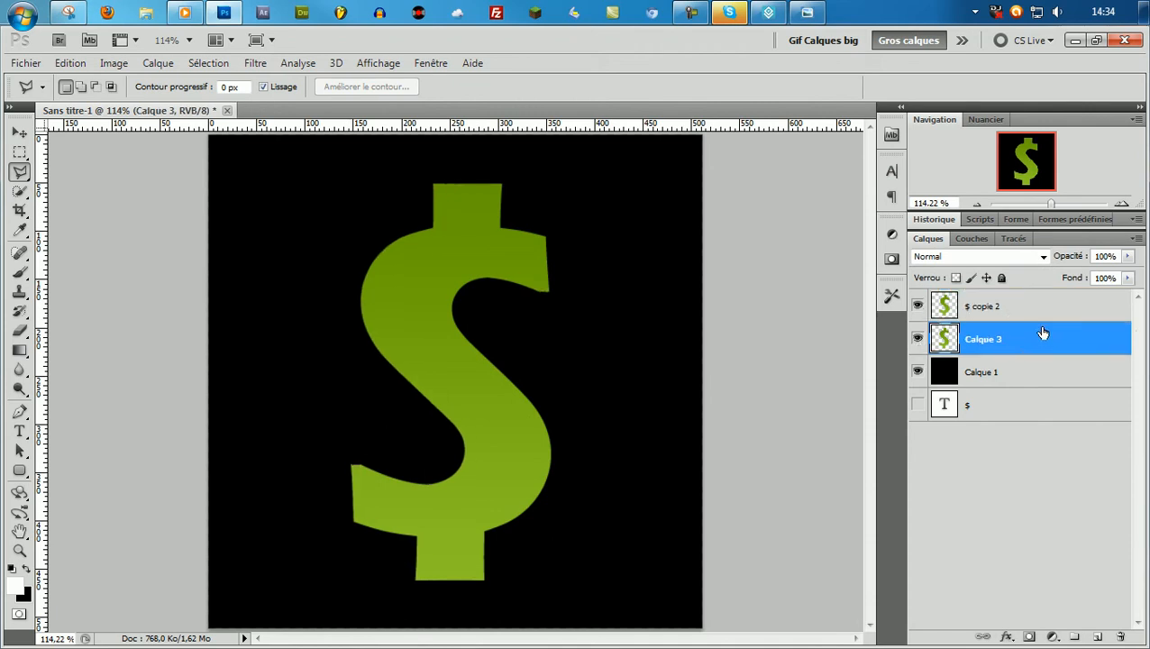
click(917, 307)
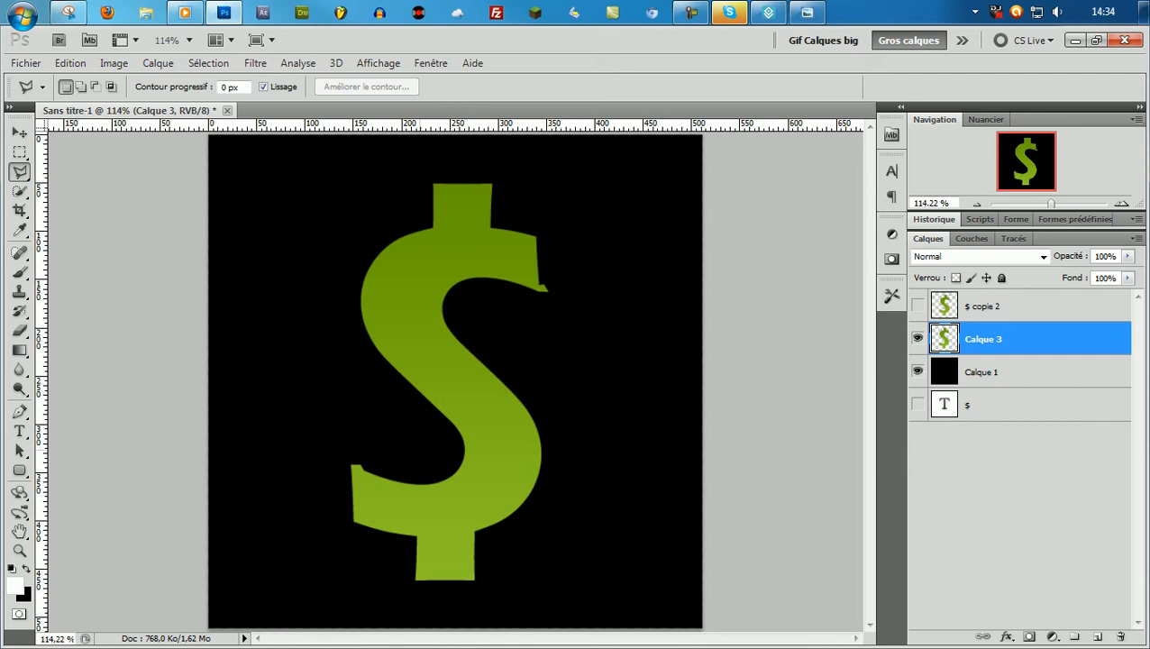
click(917, 307)
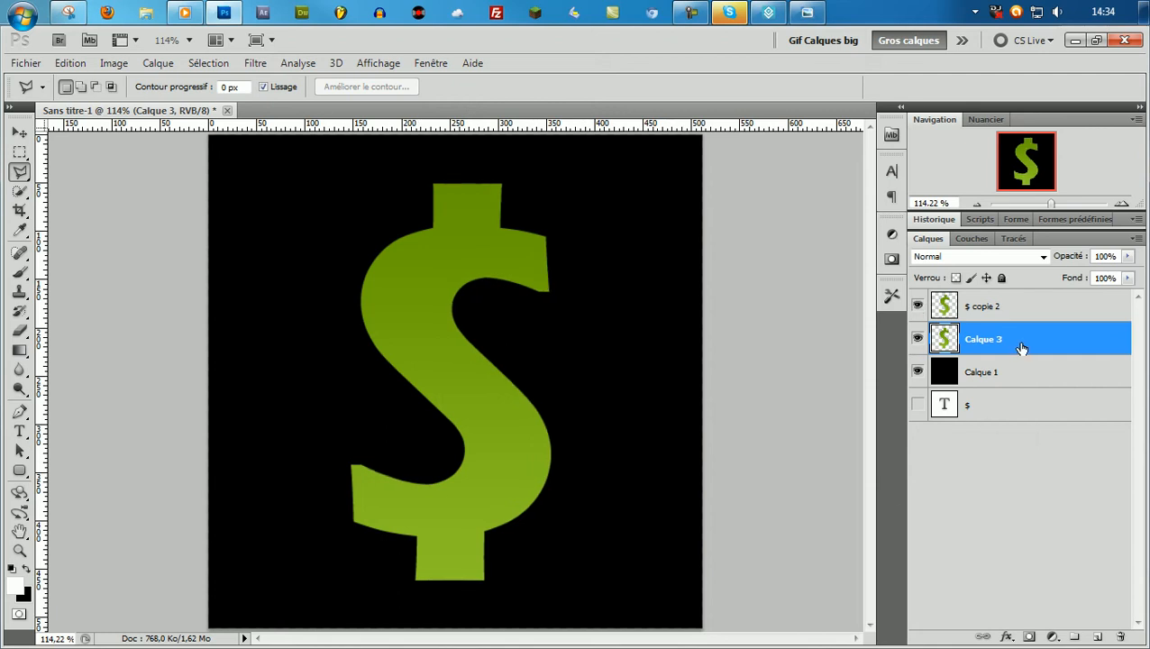
Darken the Calque 3 layer with a Hue/Saturation adjustment, setting the luminosity to -20
key(ctrl+u)
click(775, 332)
key(Down)
key(Down)
key(Down)
key(Down)
key(Down)
key(Down)
key(Down)
key(Down)
key(Down)
key(Down)
key(Down)
key(Down)
key(Down)
key(Down)
key(Down)
key(Down)
key(Down)
key(Down)
key(Down)
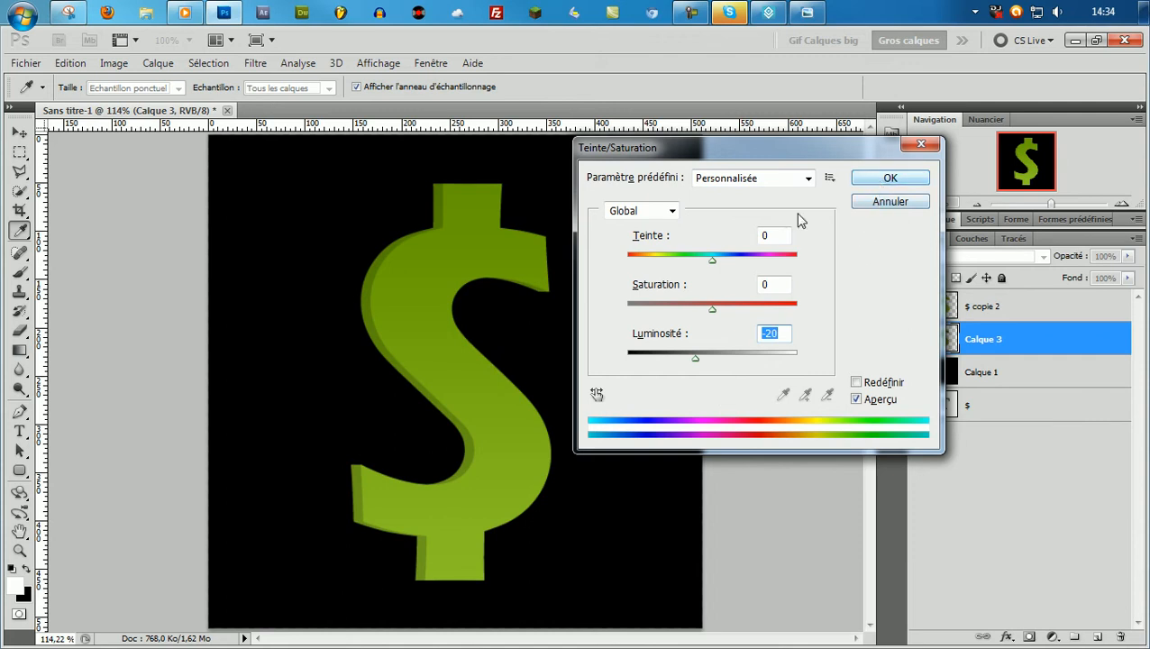
Try luminosity values of -100 and 20 on Calque 3 and return the setting to -20
drag(694, 364, 613, 386)
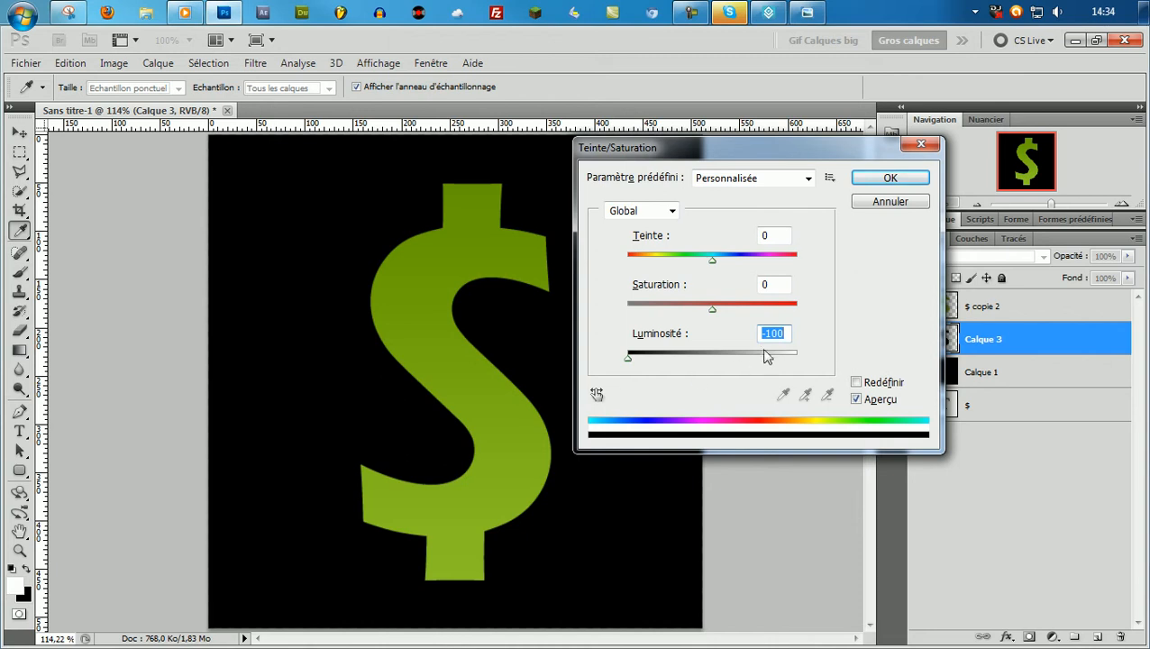
text(20)
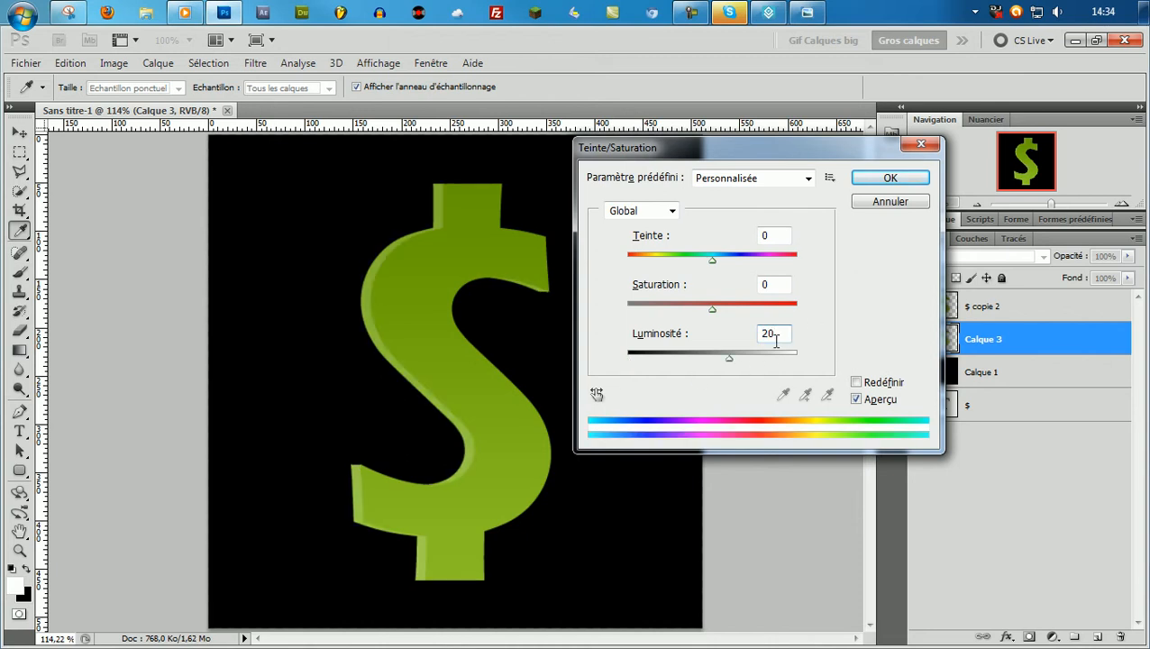
text(-)
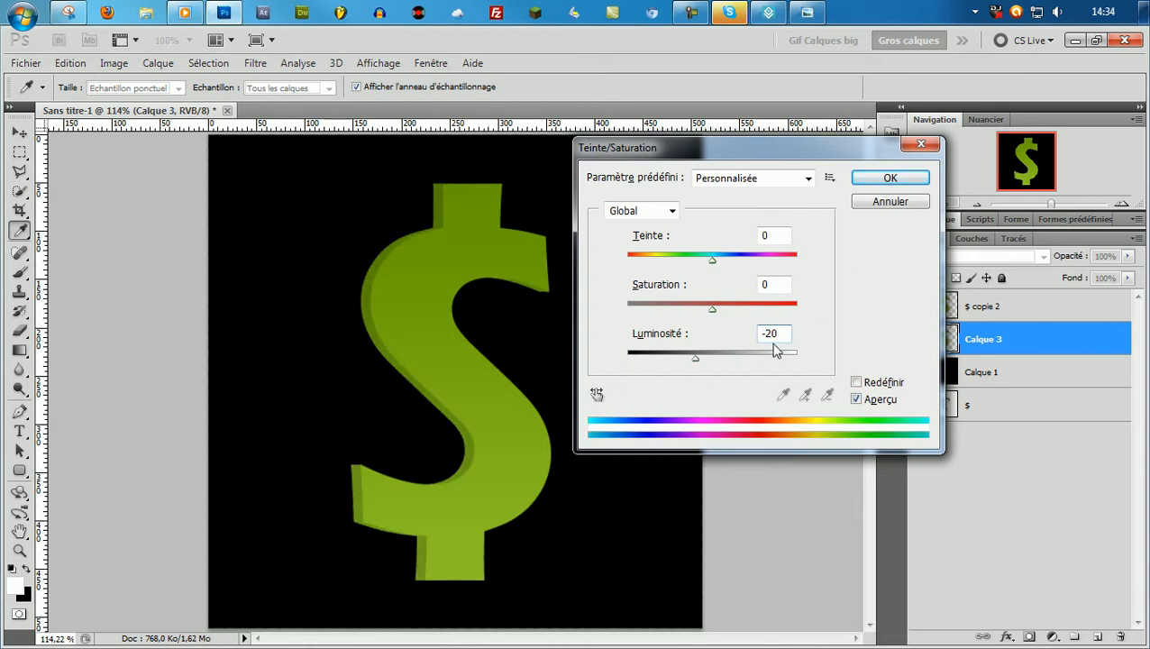
Apply the darkening adjustment to Calque 3 and merge that layer with $ copie 2 into a single layer
key(Return)
key(l)
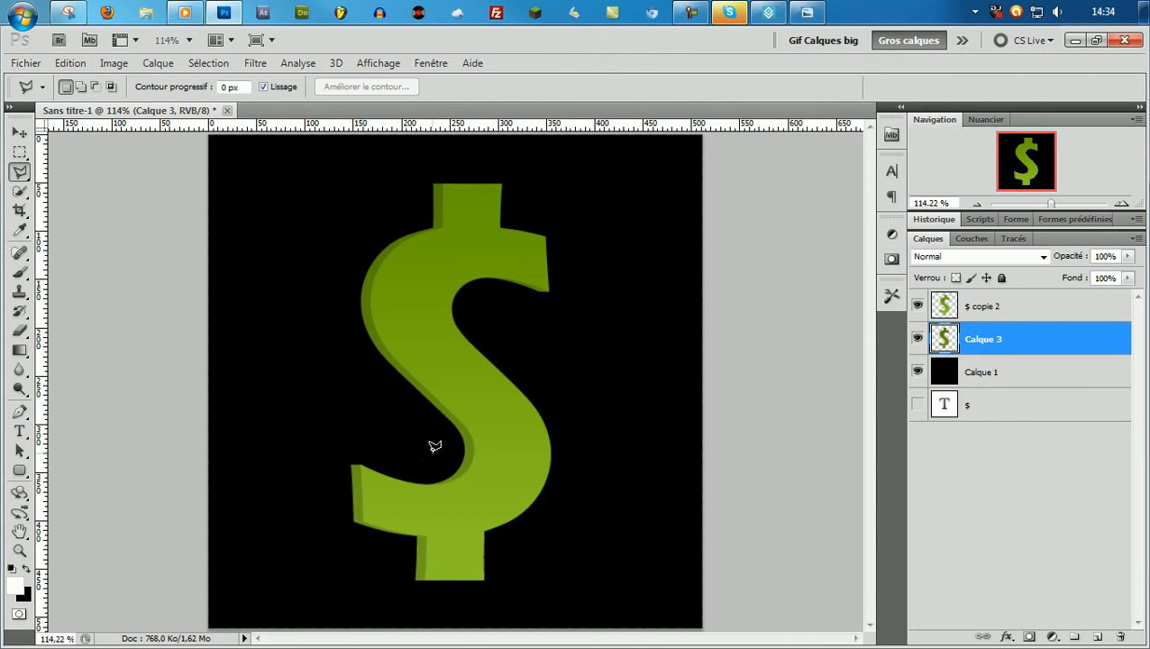
shift+click(990, 315)
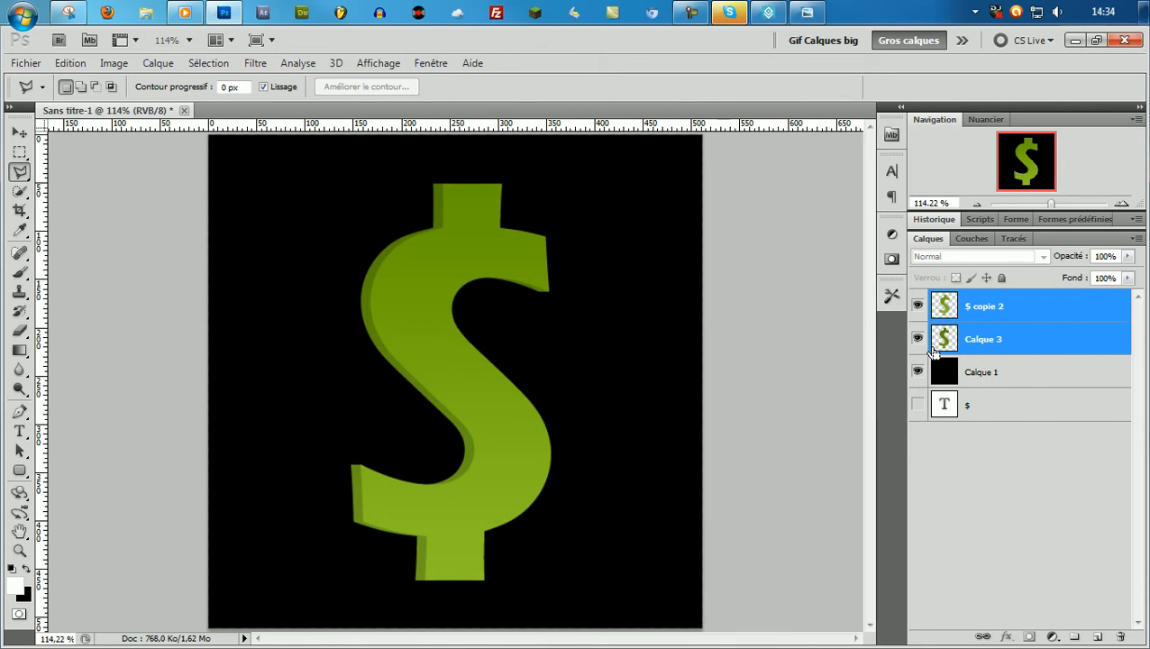
key(ctrl+e)
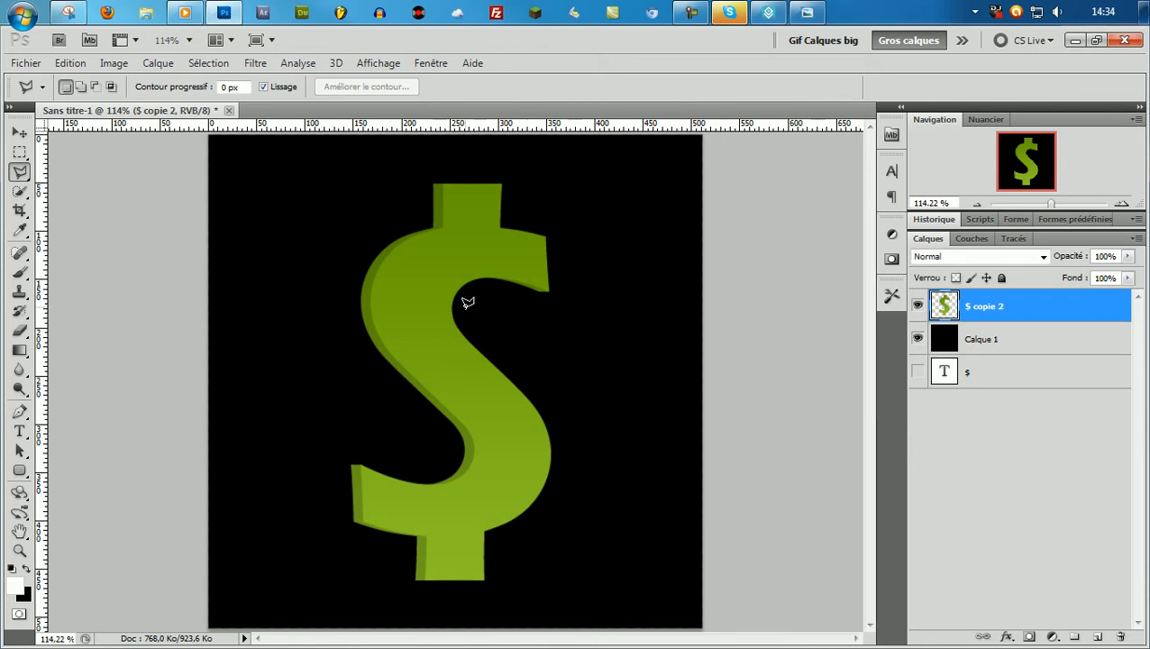
scroll(544, 329, down, 5)
scroll(453, 389, up, 6)
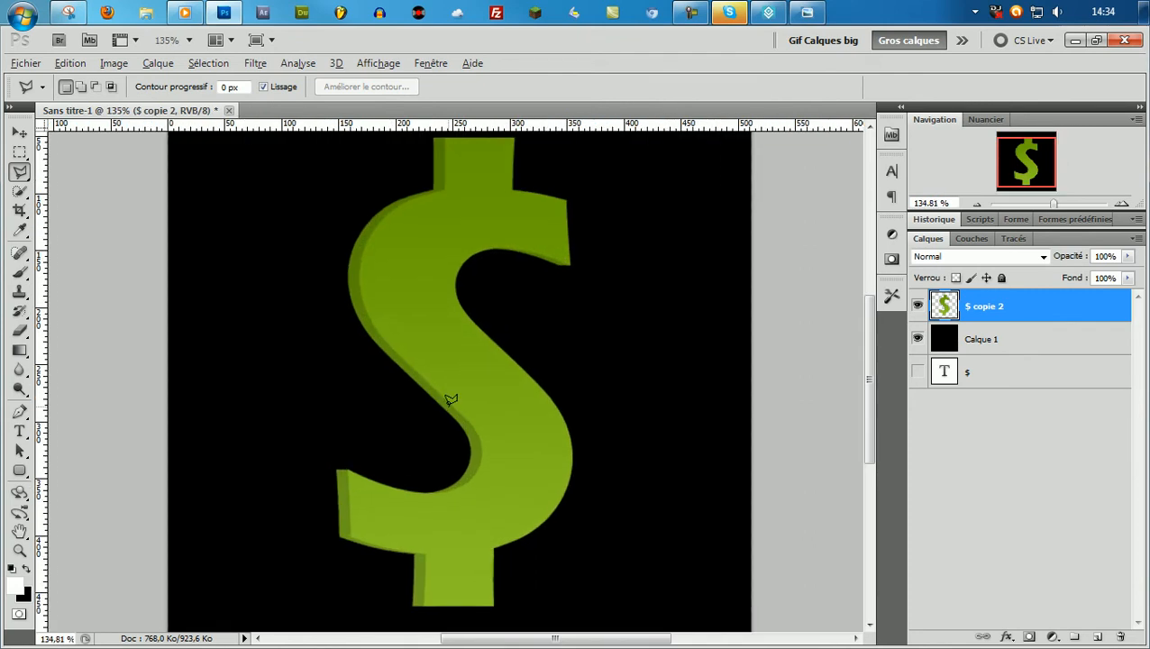
scroll(449, 402, down, 2)
scroll(448, 401, up, 3)
scroll(449, 402, down, 1)
scroll(449, 401, up, 1)
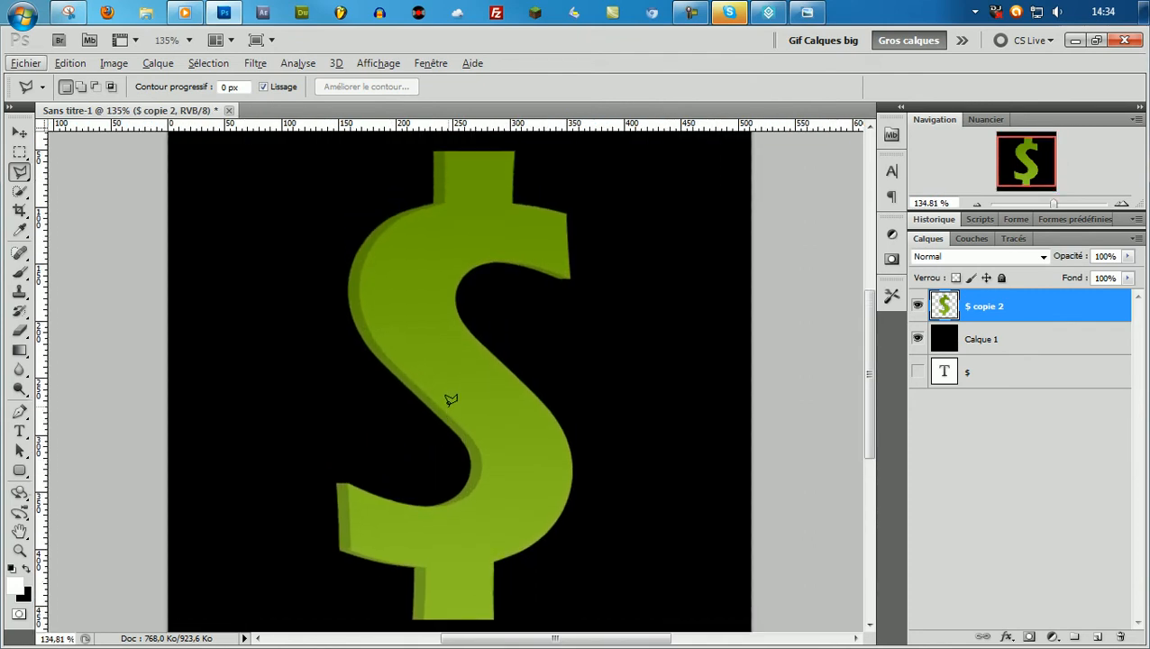
key(alt)
Try the Calque 1 background in white and black by filling it with white and repeatedly inverting its colour
click(1037, 351)
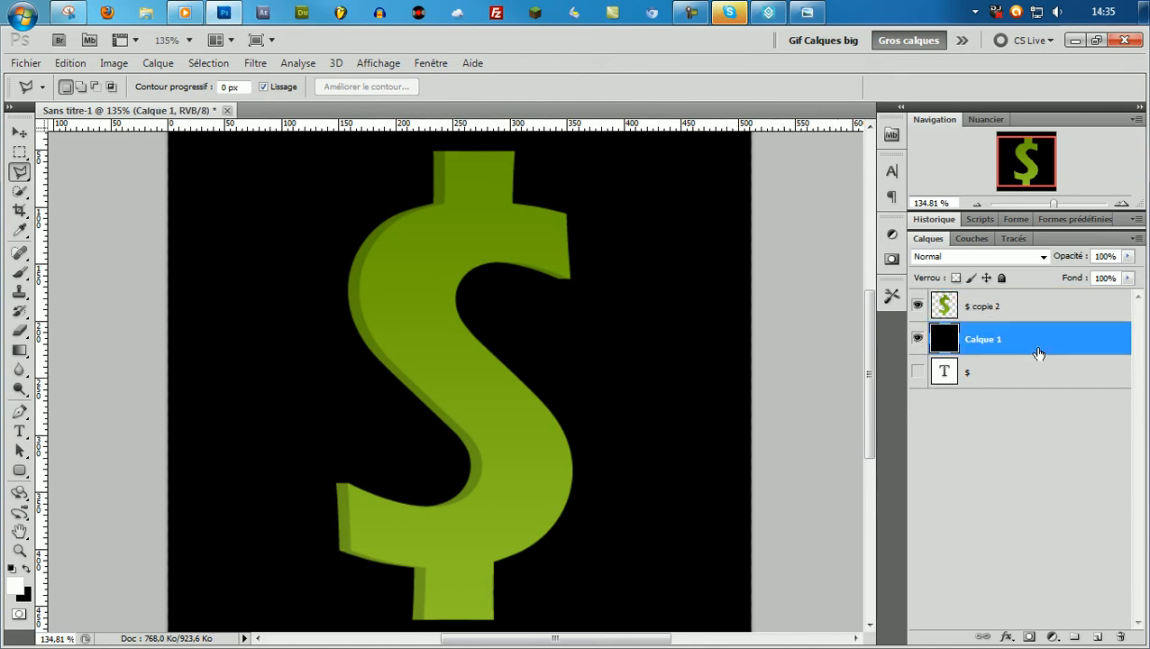
key(alt+BackSpace)
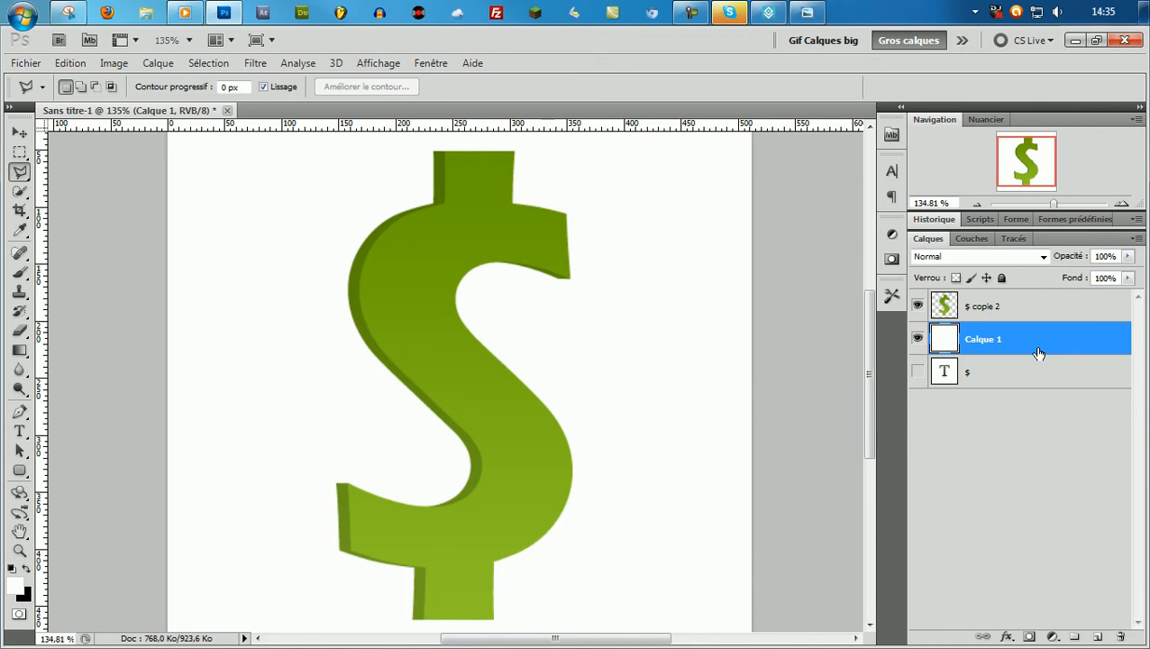
key(ctrl+i)
key(ctrl+i)
key(ctrl+i)
key(ctrl+i)
key(ctrl+i)
key(ctrl+i)
key(ctrl+i)
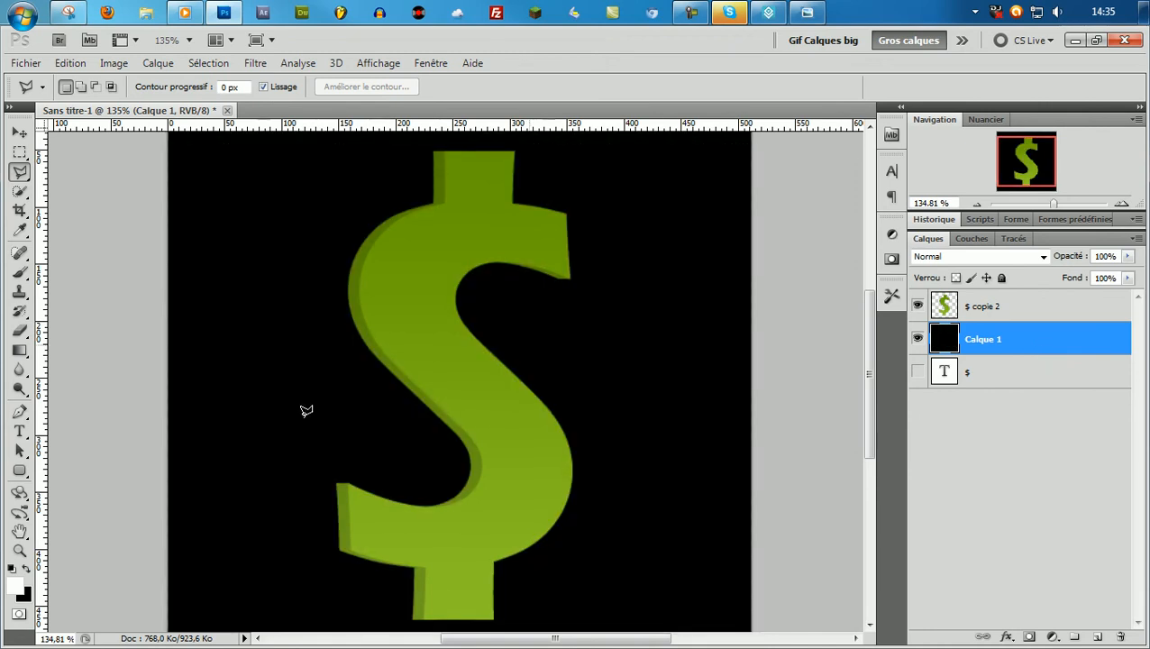
Draw a vertical white-to-transparent reflected gradient on Calque 1, from near the canvas top down to its lower part
click(19, 350)
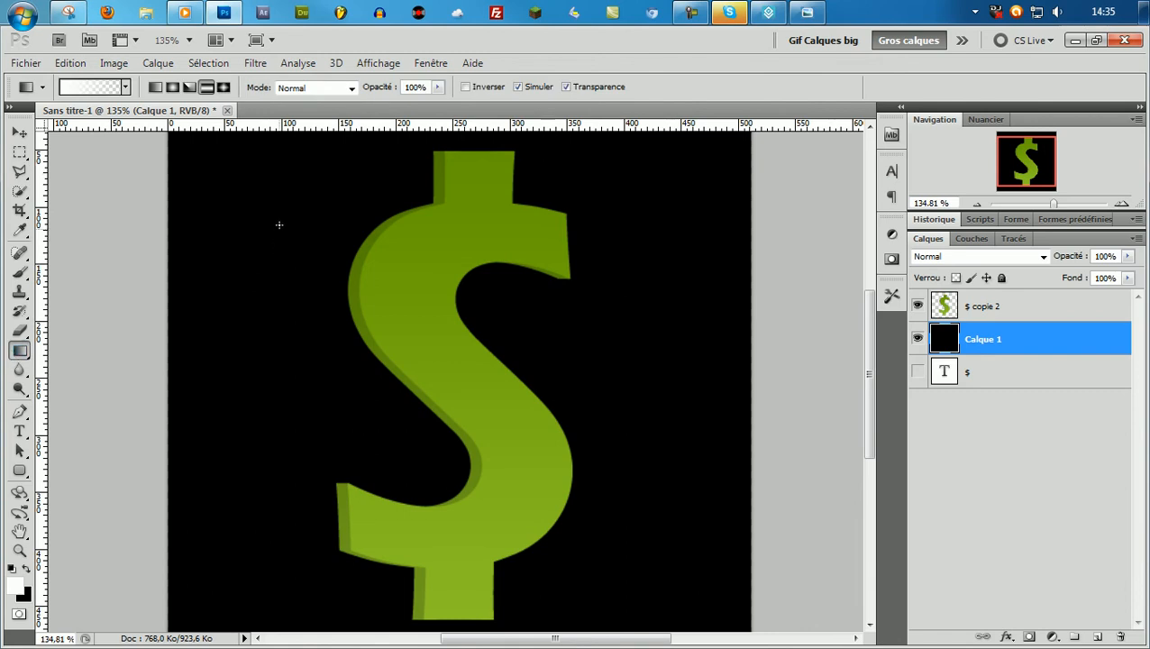
drag(697, 162, 697, 461)
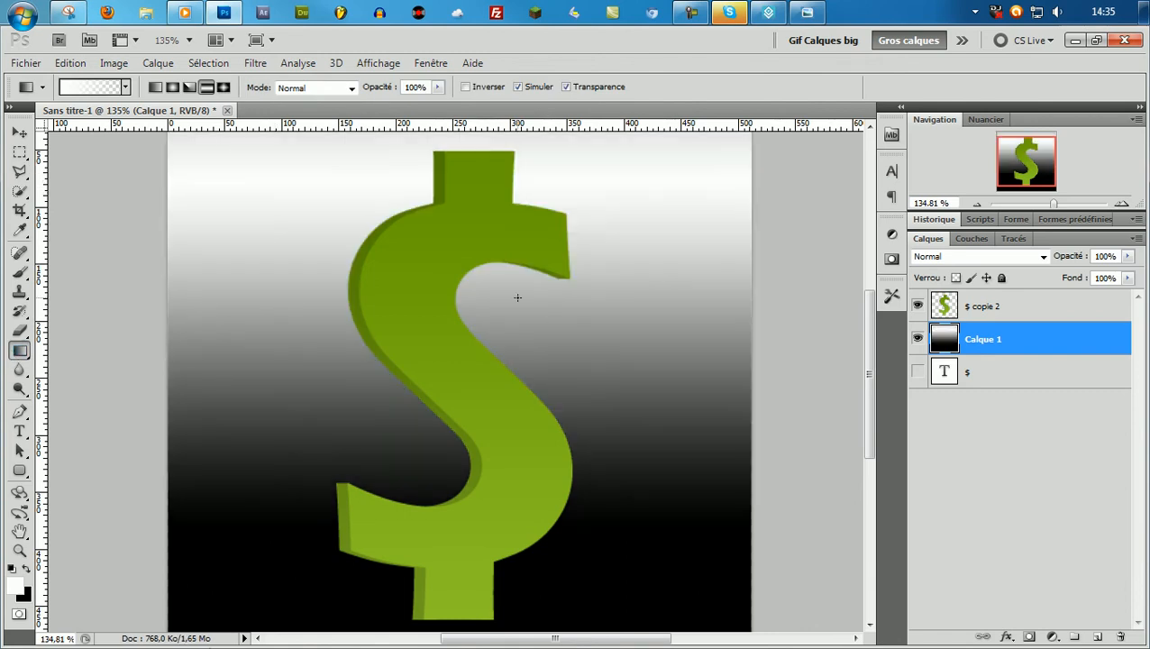
scroll(519, 297, down, 5)
scroll(526, 300, up, 4)
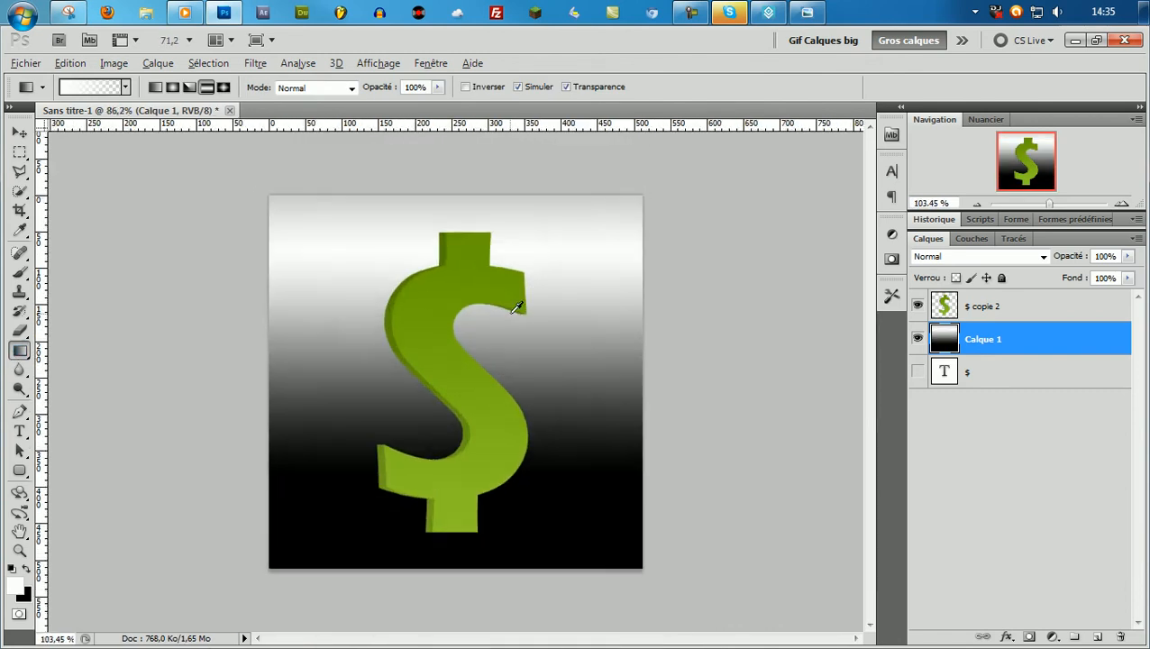
key(alt)
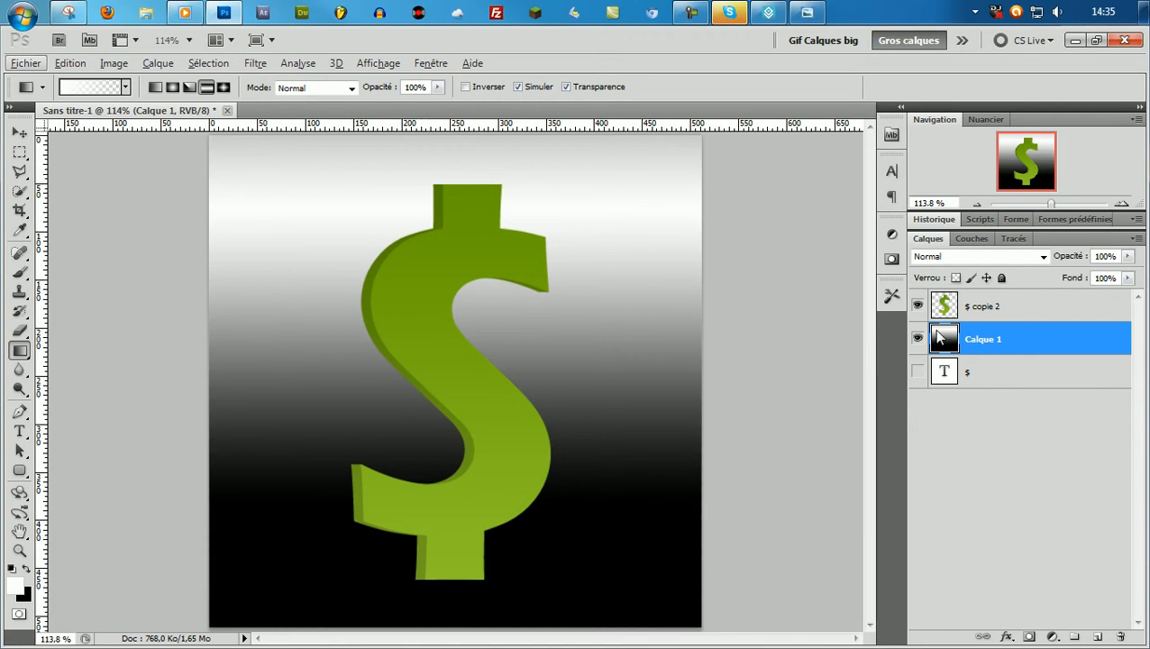
Select the $ copie 2 layer and look through the 3D object tools, returning to the Polygonal Lasso tool
click(987, 308)
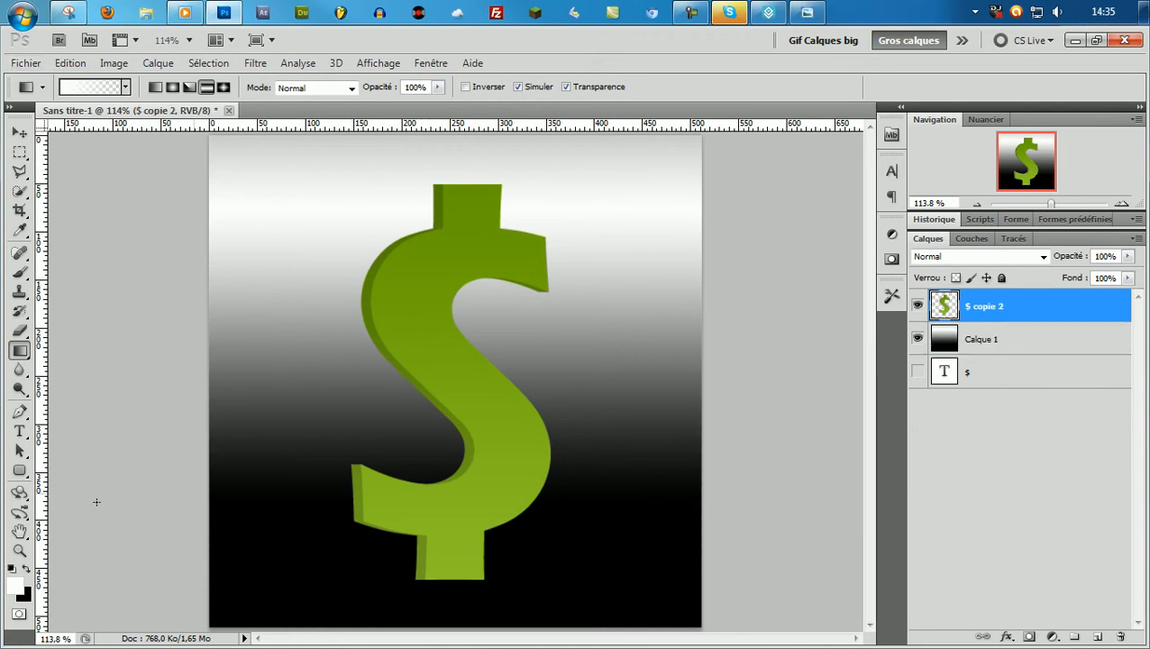
click(19, 492)
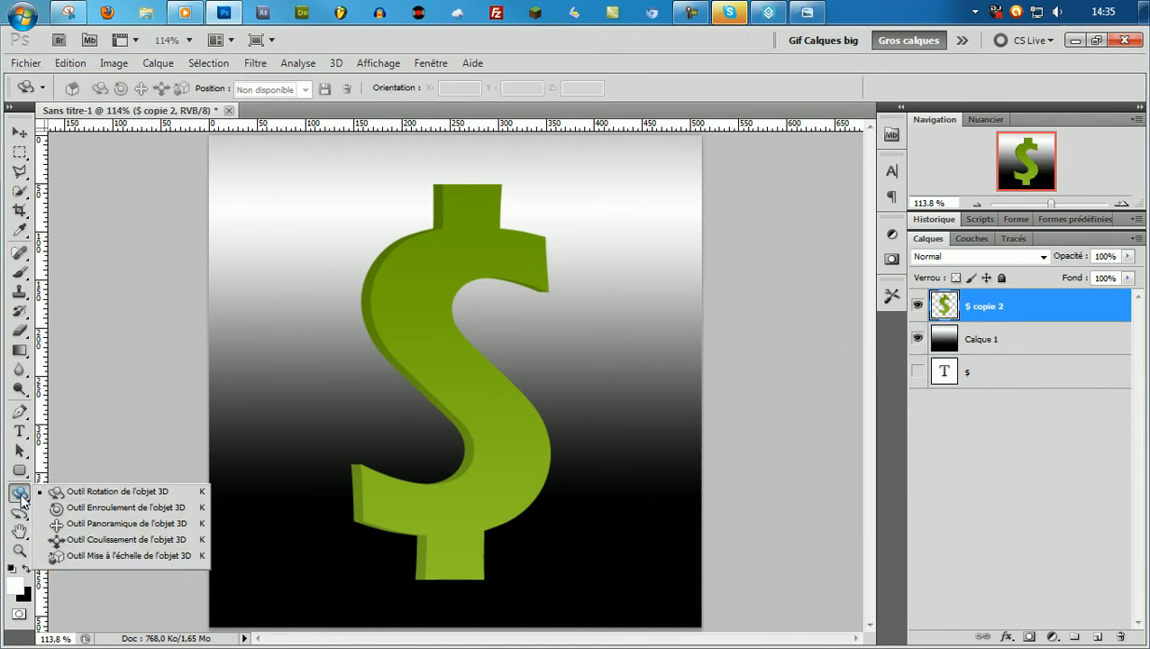
click(148, 491)
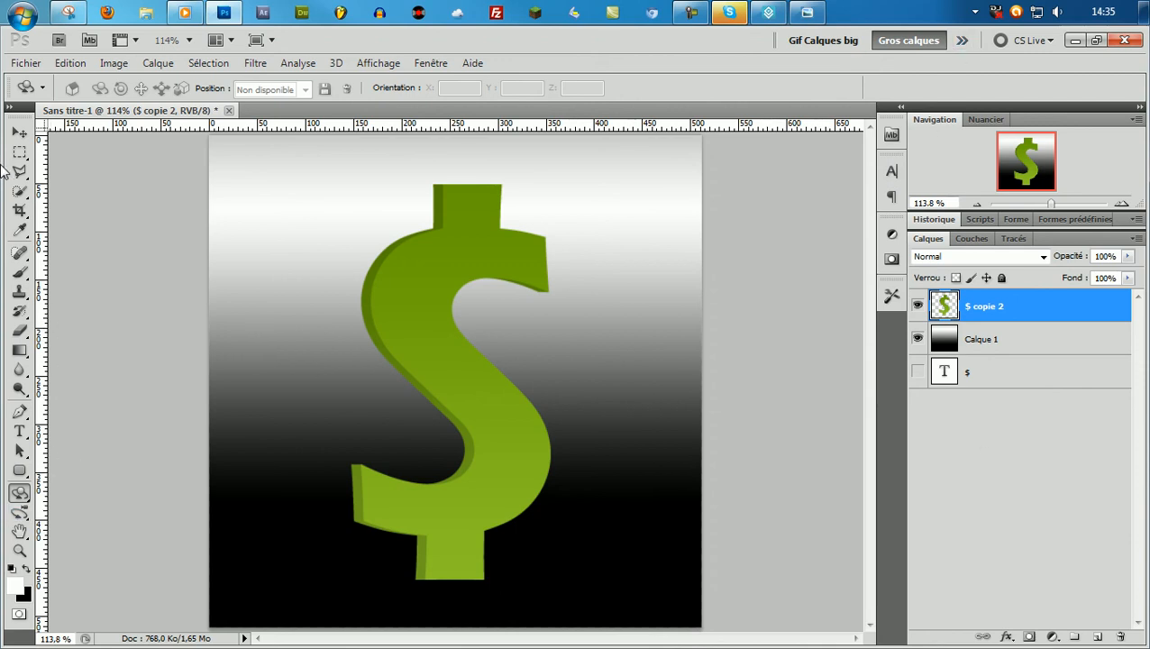
click(18, 209)
click(20, 172)
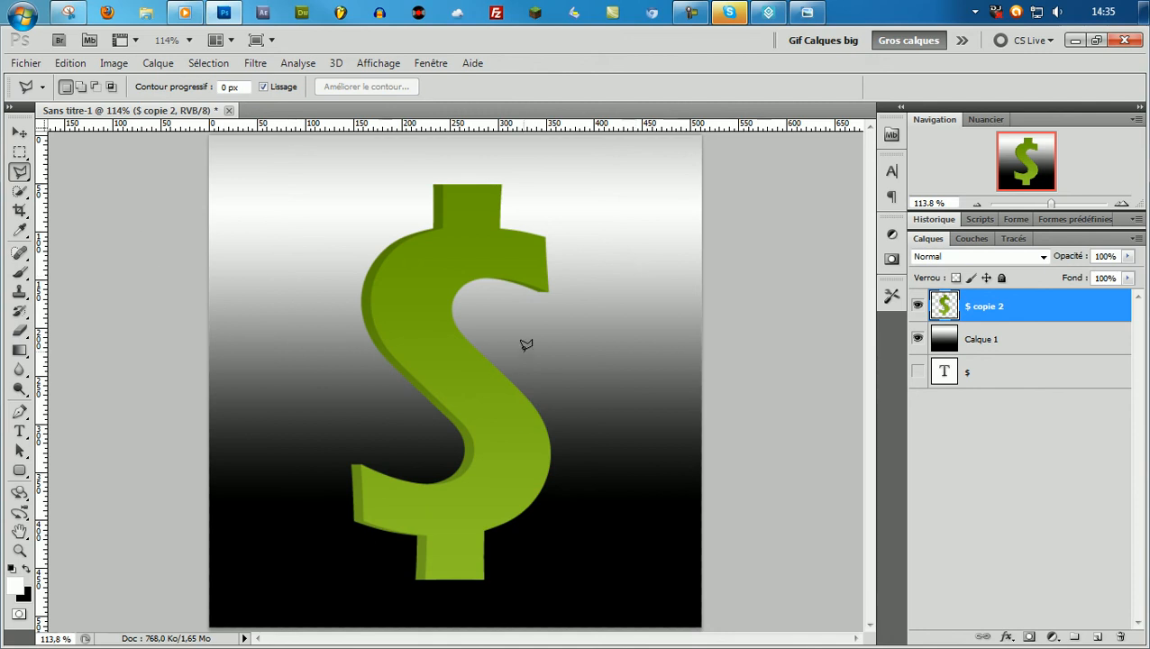
View the category icon capture in Outil Capture, close it, and minimize the Photoshop window
click(68, 12)
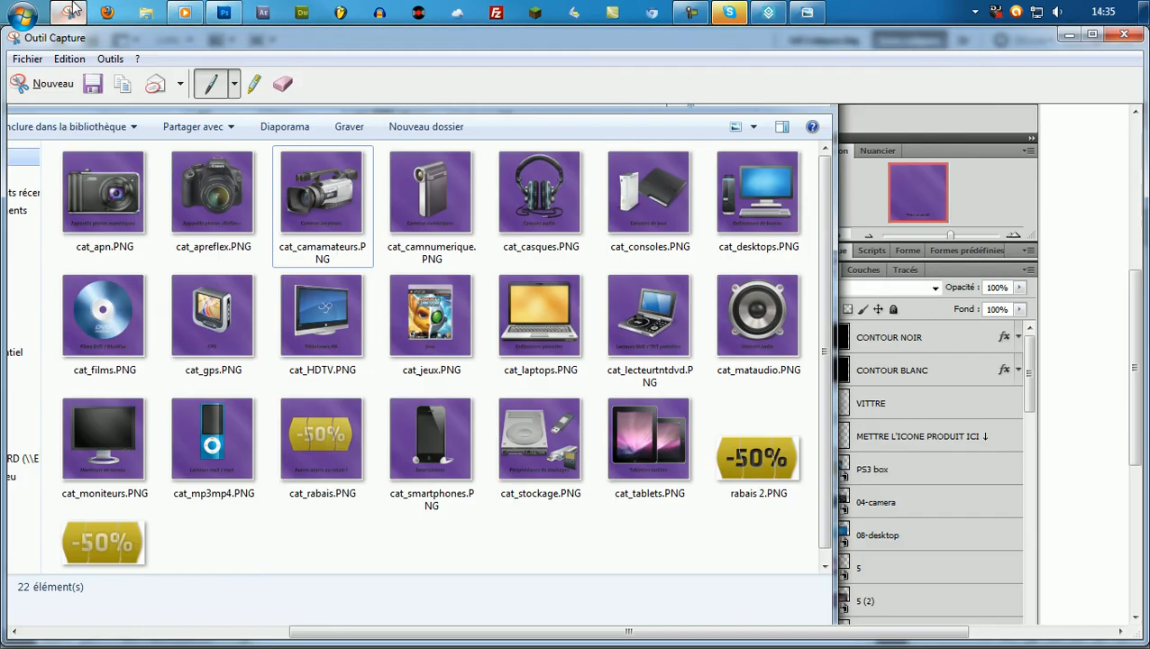
click(1124, 33)
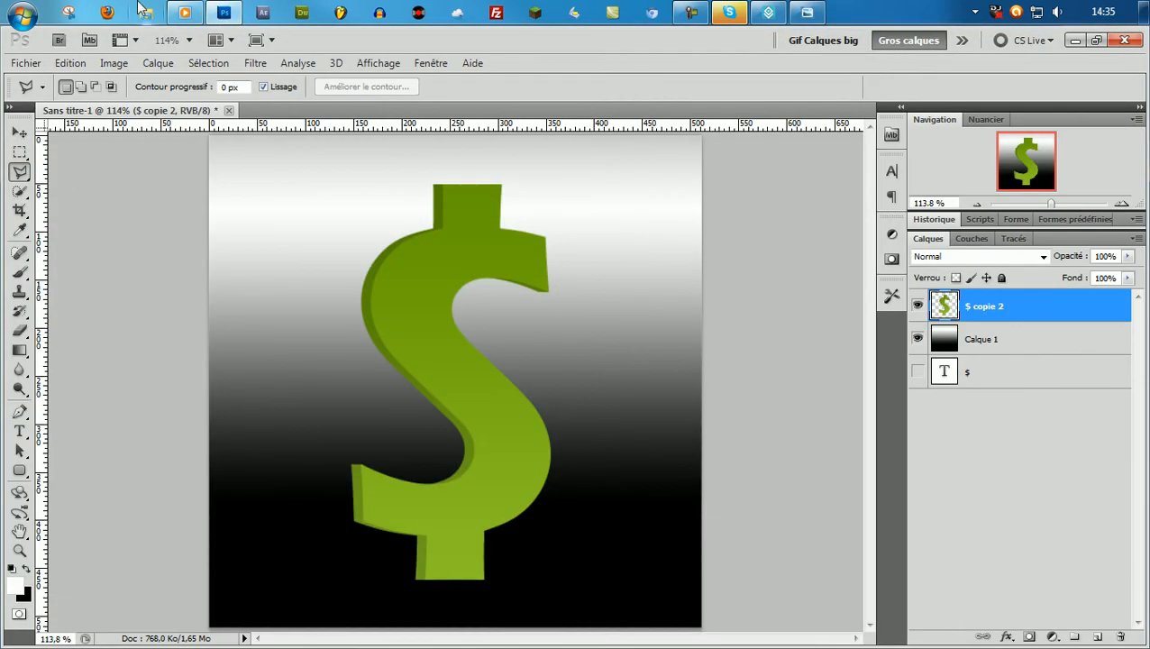
click(224, 12)
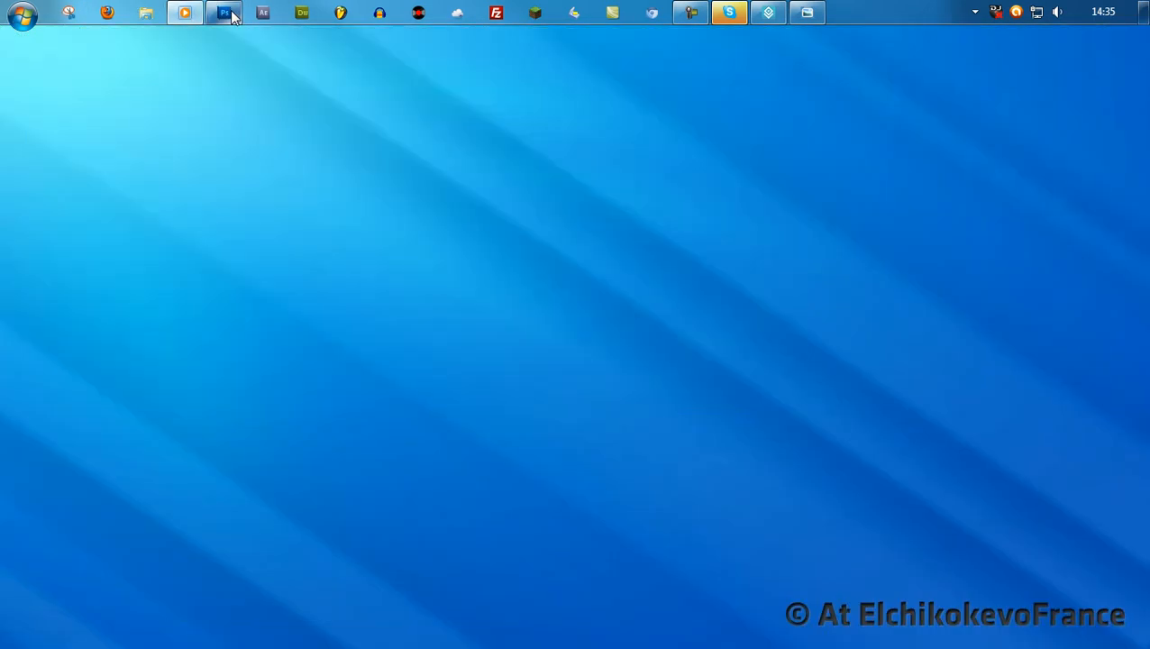